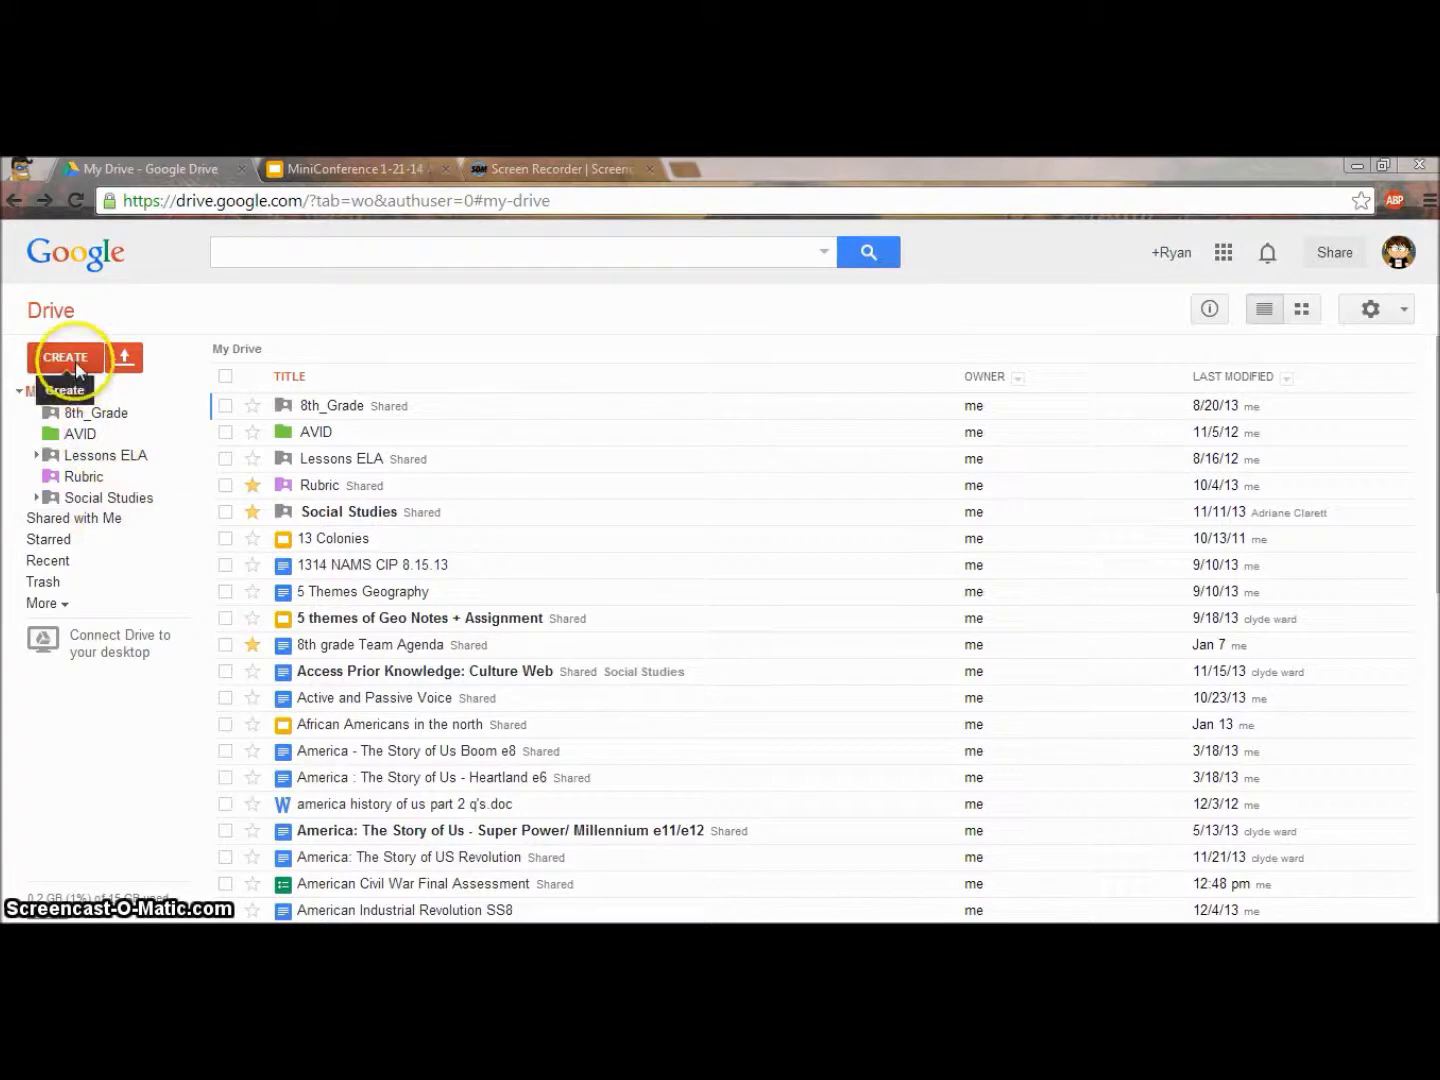
# Create a new blank Google Form from Google Drive's CREATE menu.
pyautogui.click(104, 605)
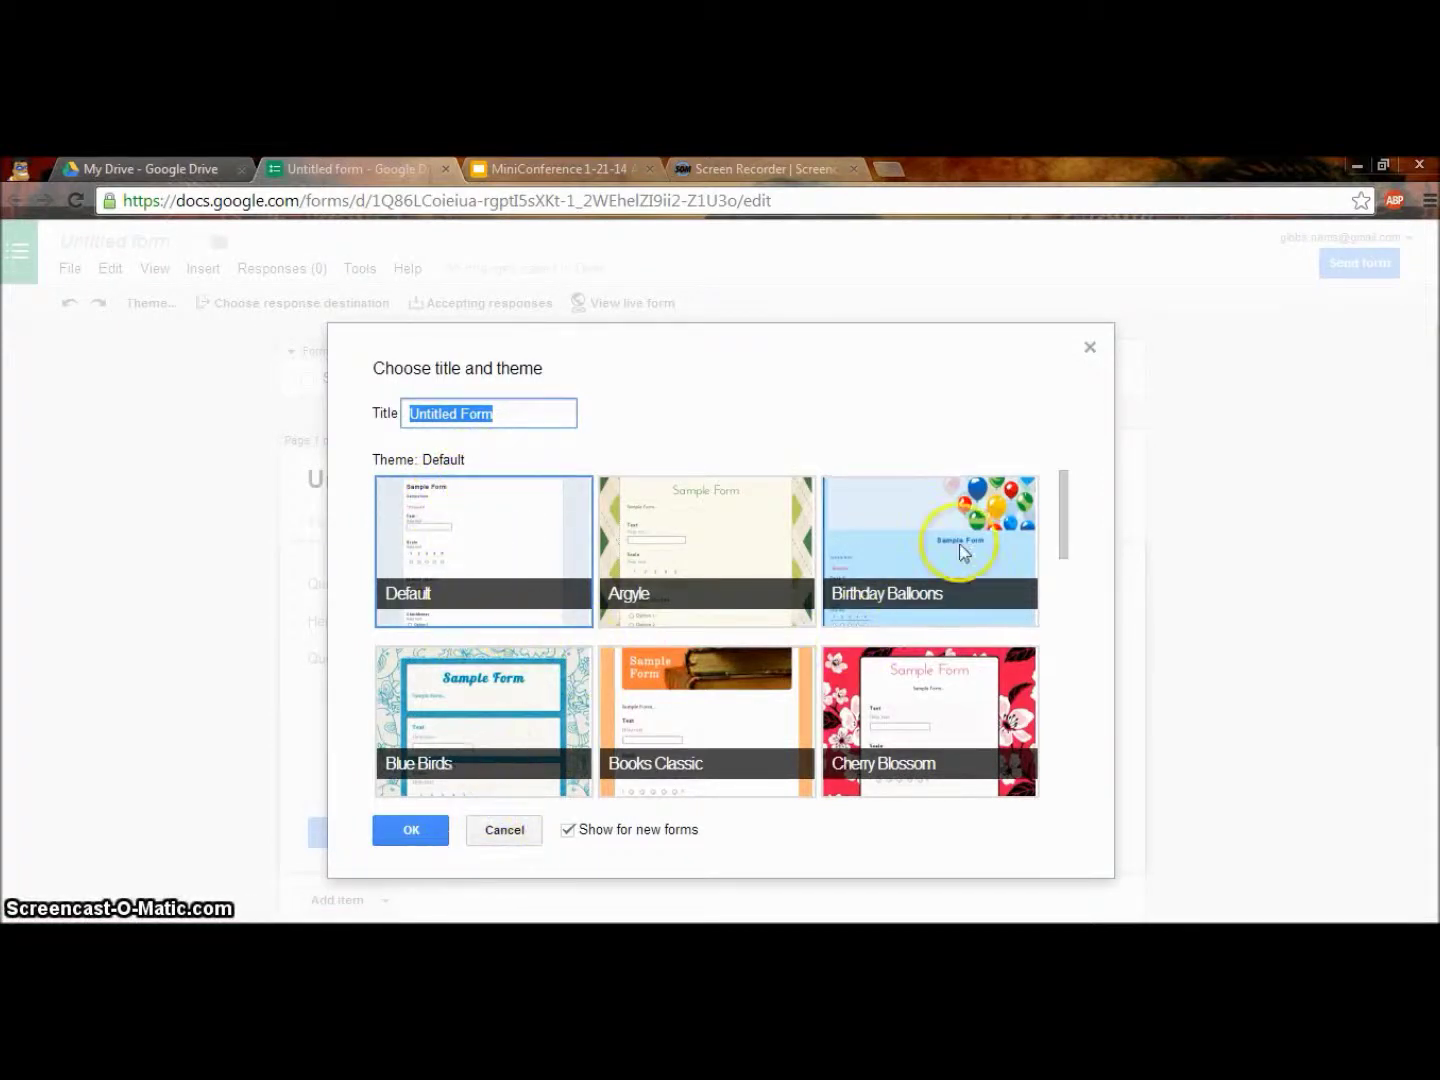
# Choose the Magazine theme in the title-and-theme dialog and confirm it.
pyautogui.moveTo(1061, 499); pyautogui.dragTo(1052, 676)
pyautogui.click(643, 630)
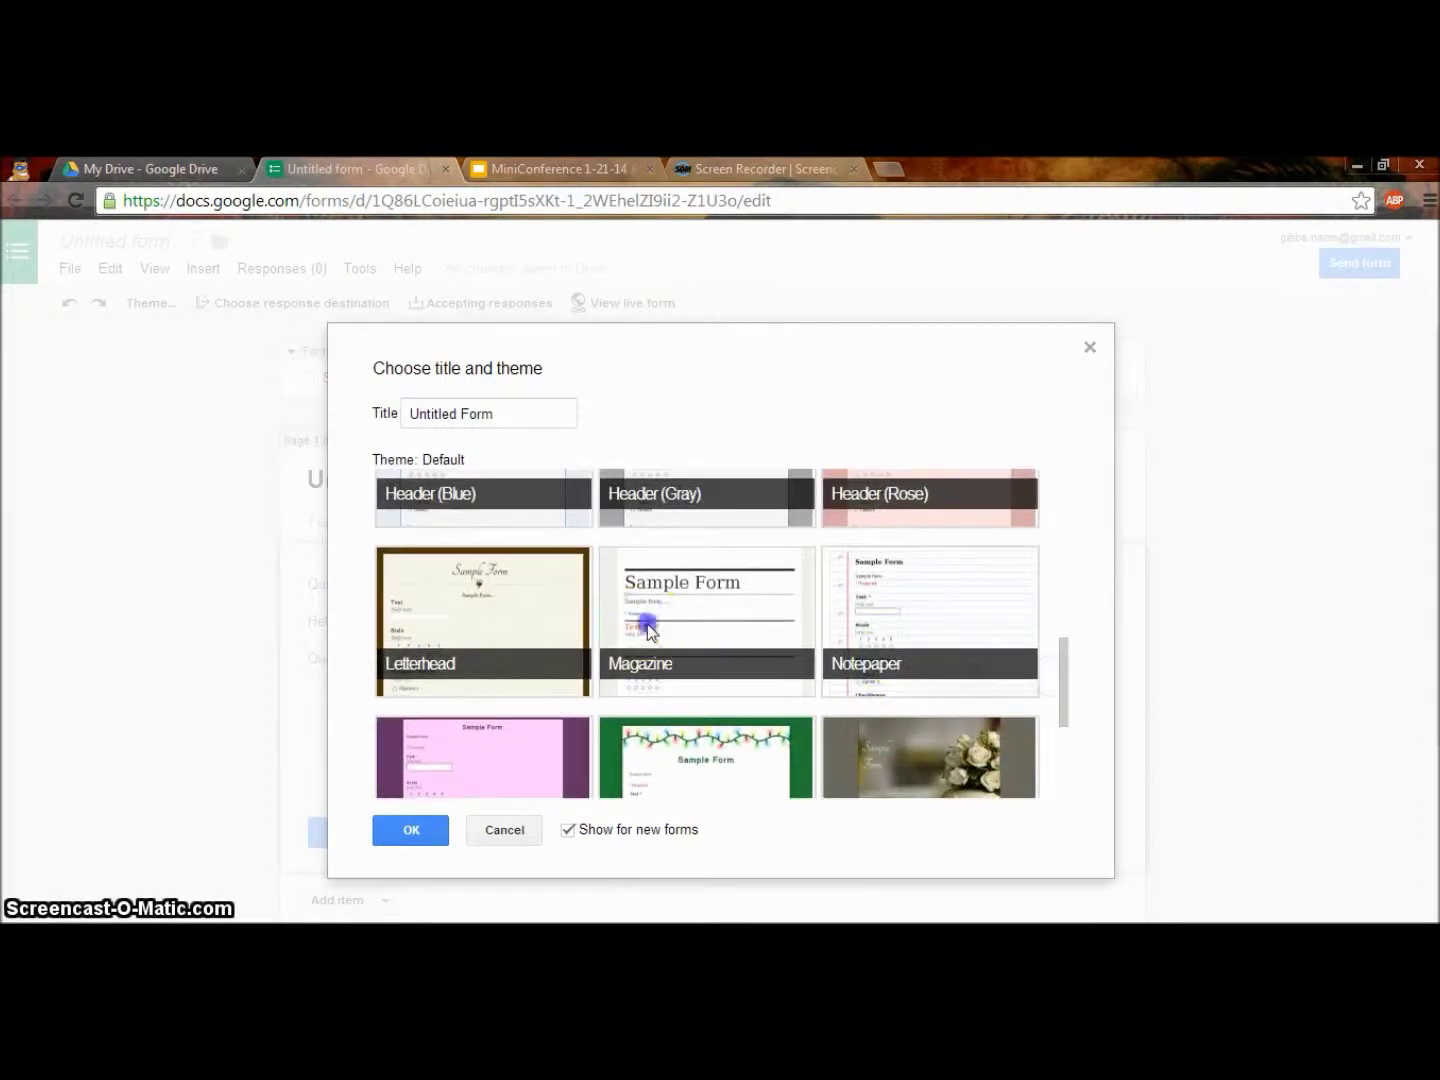
pyautogui.click(408, 830)
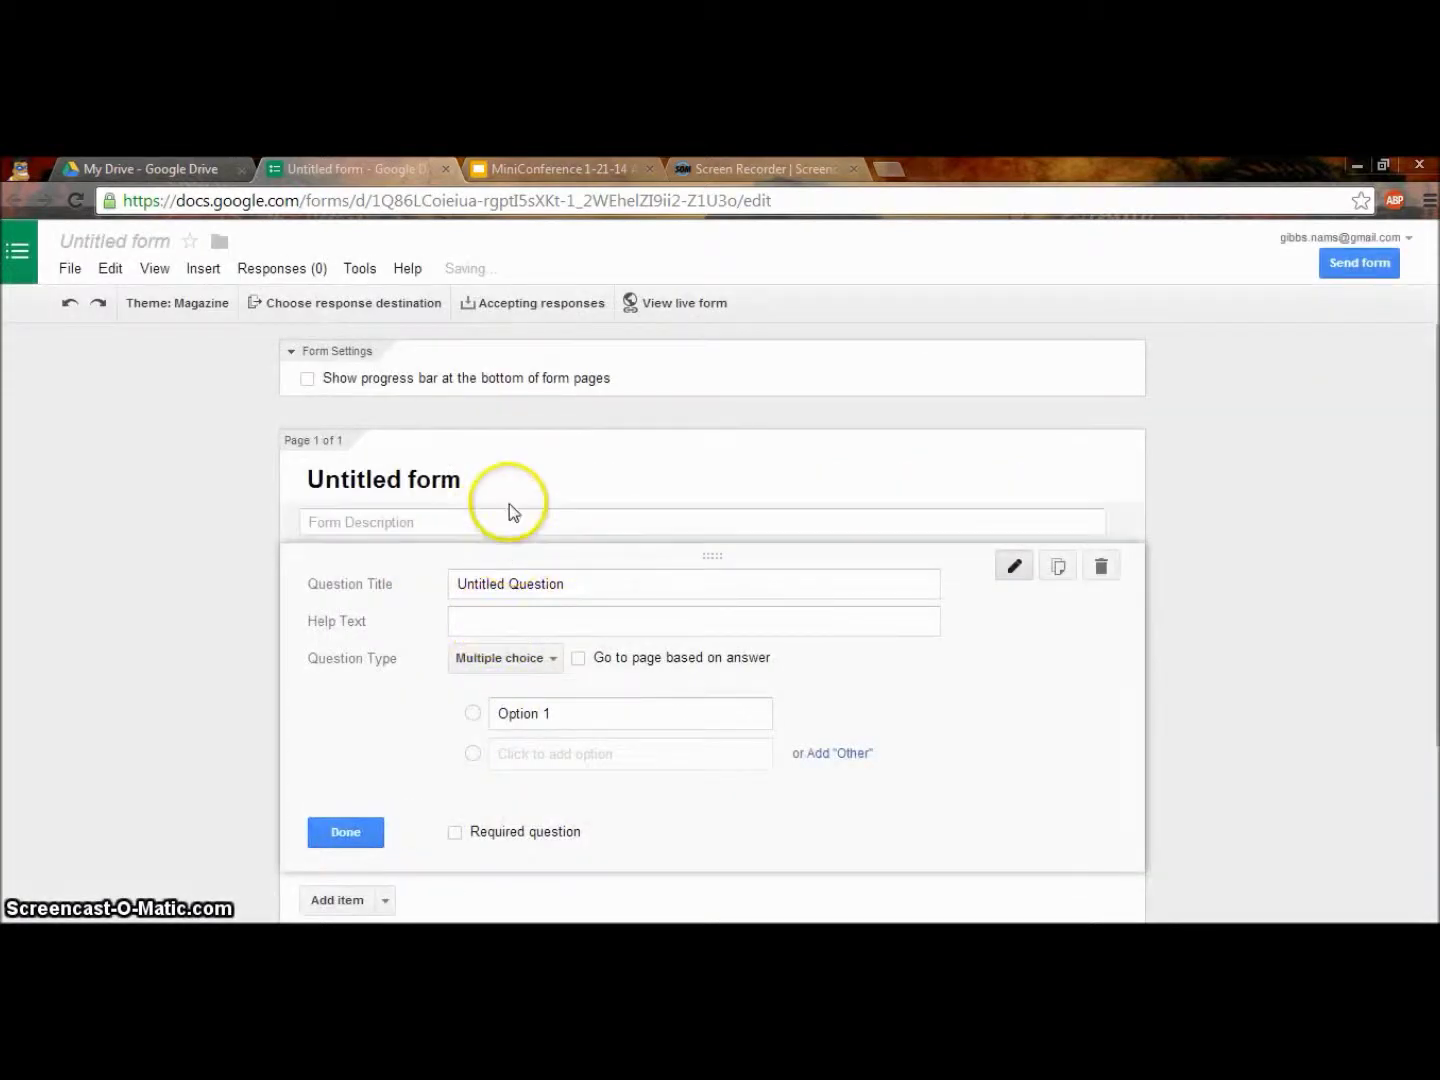
# Replace the 'Untitled form' heading with 'Mini Conference Practice Form'.
pyautogui.moveTo(469, 482); pyautogui.dragTo(190, 486)
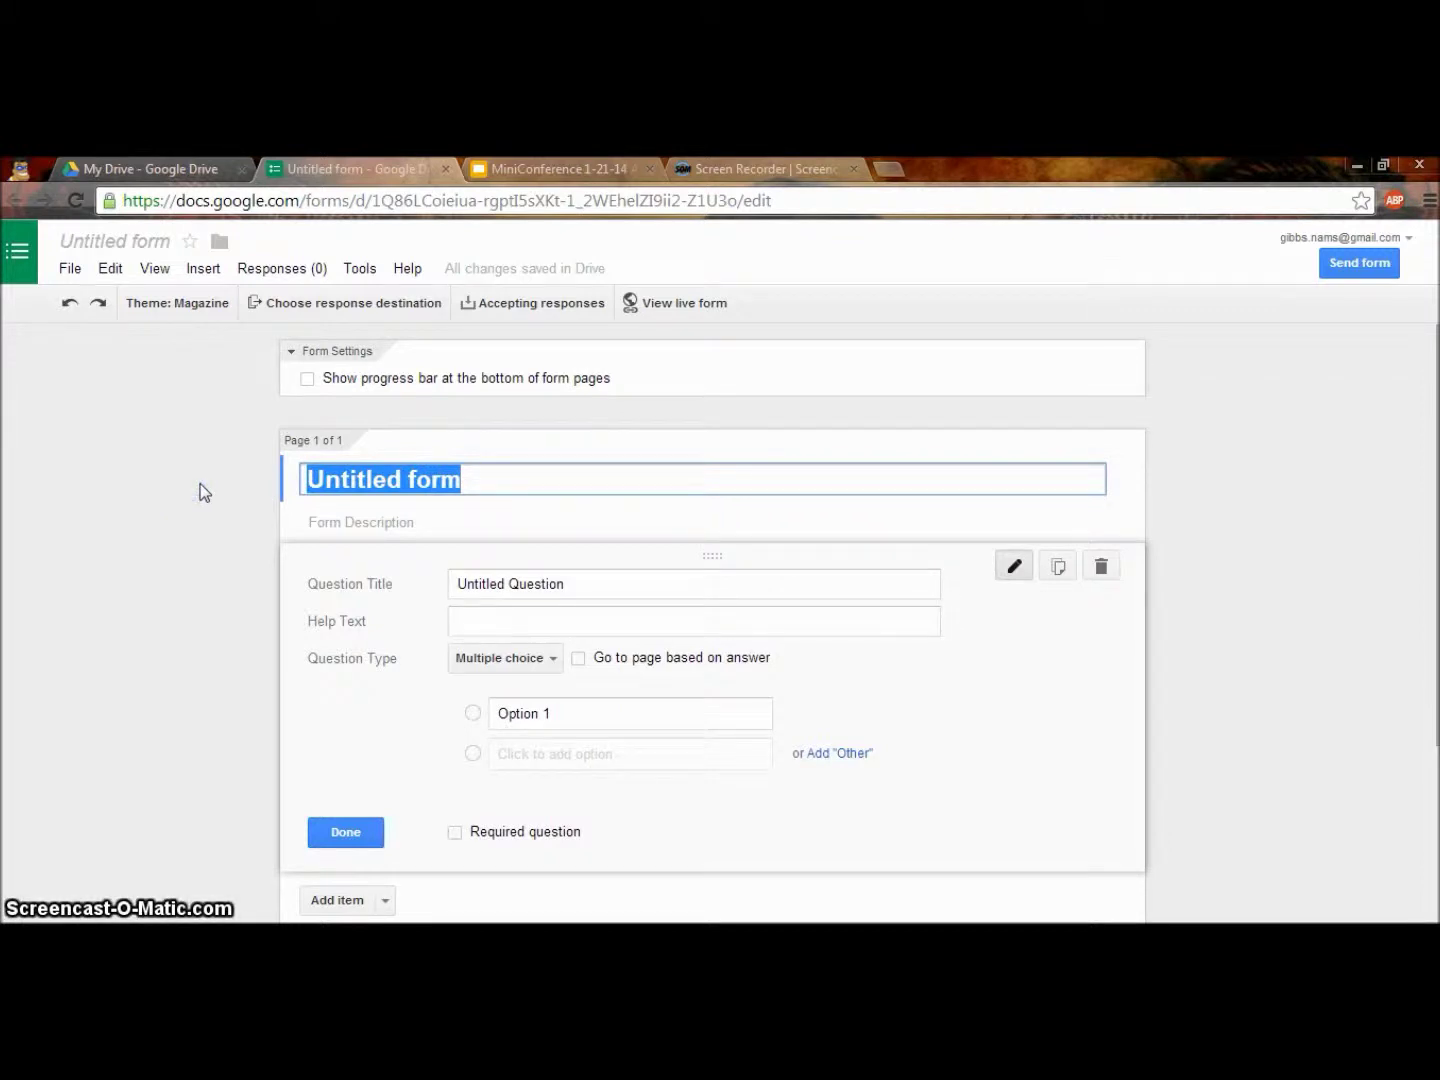
pyautogui.write('Min')
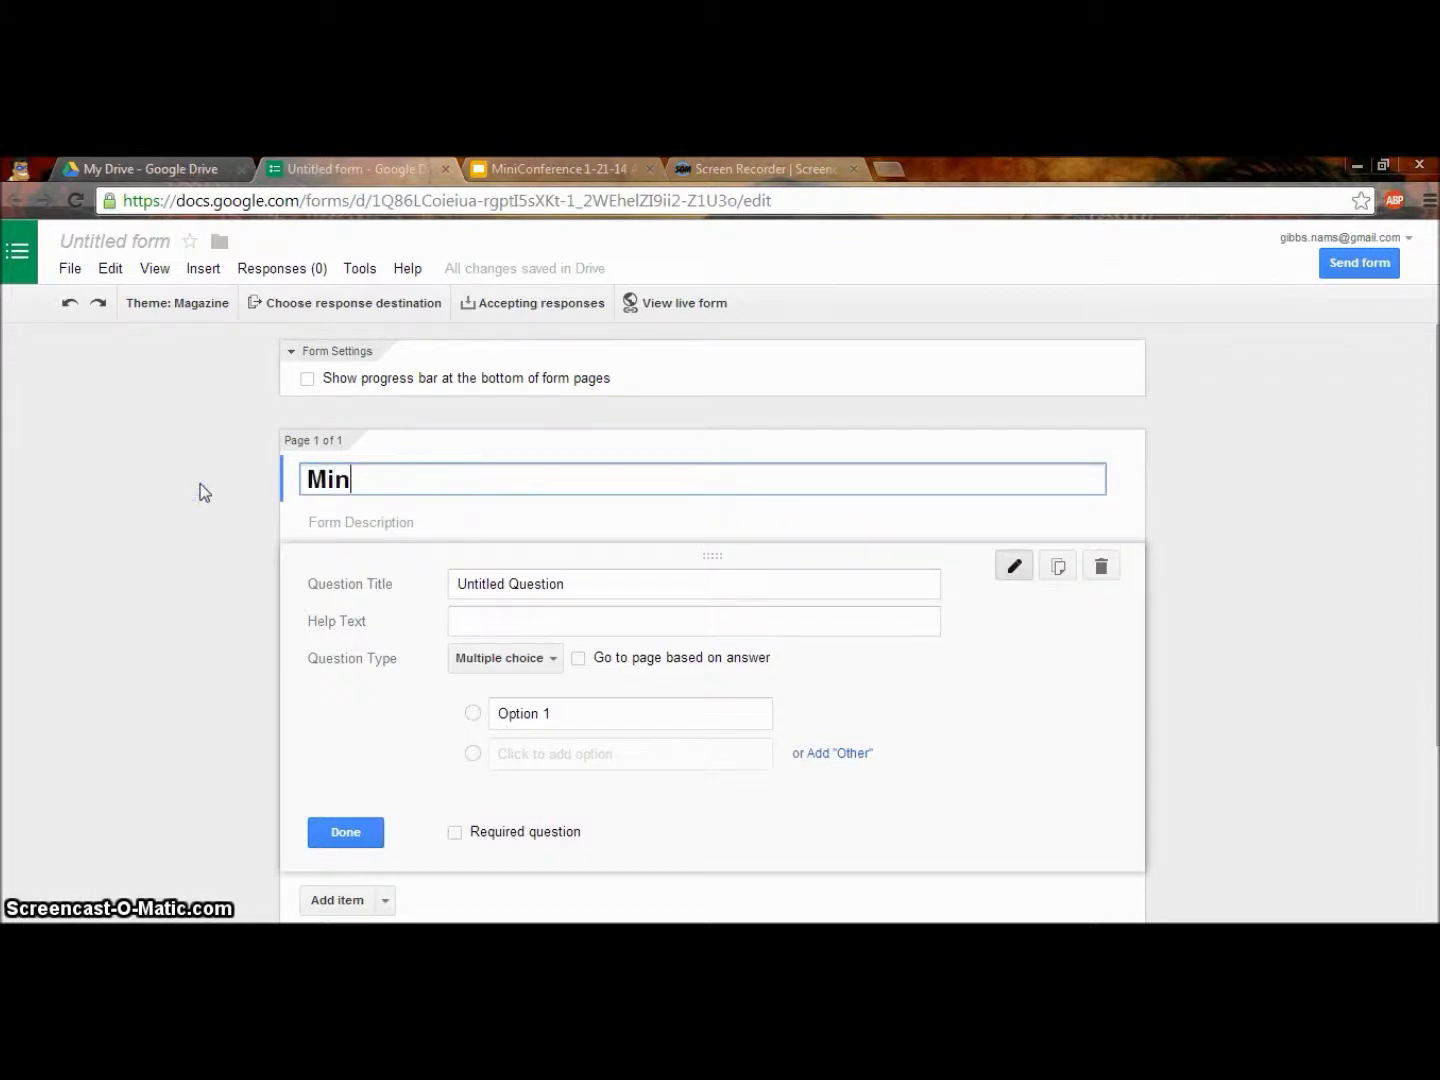
pyautogui.write('i Conference Practice Form')
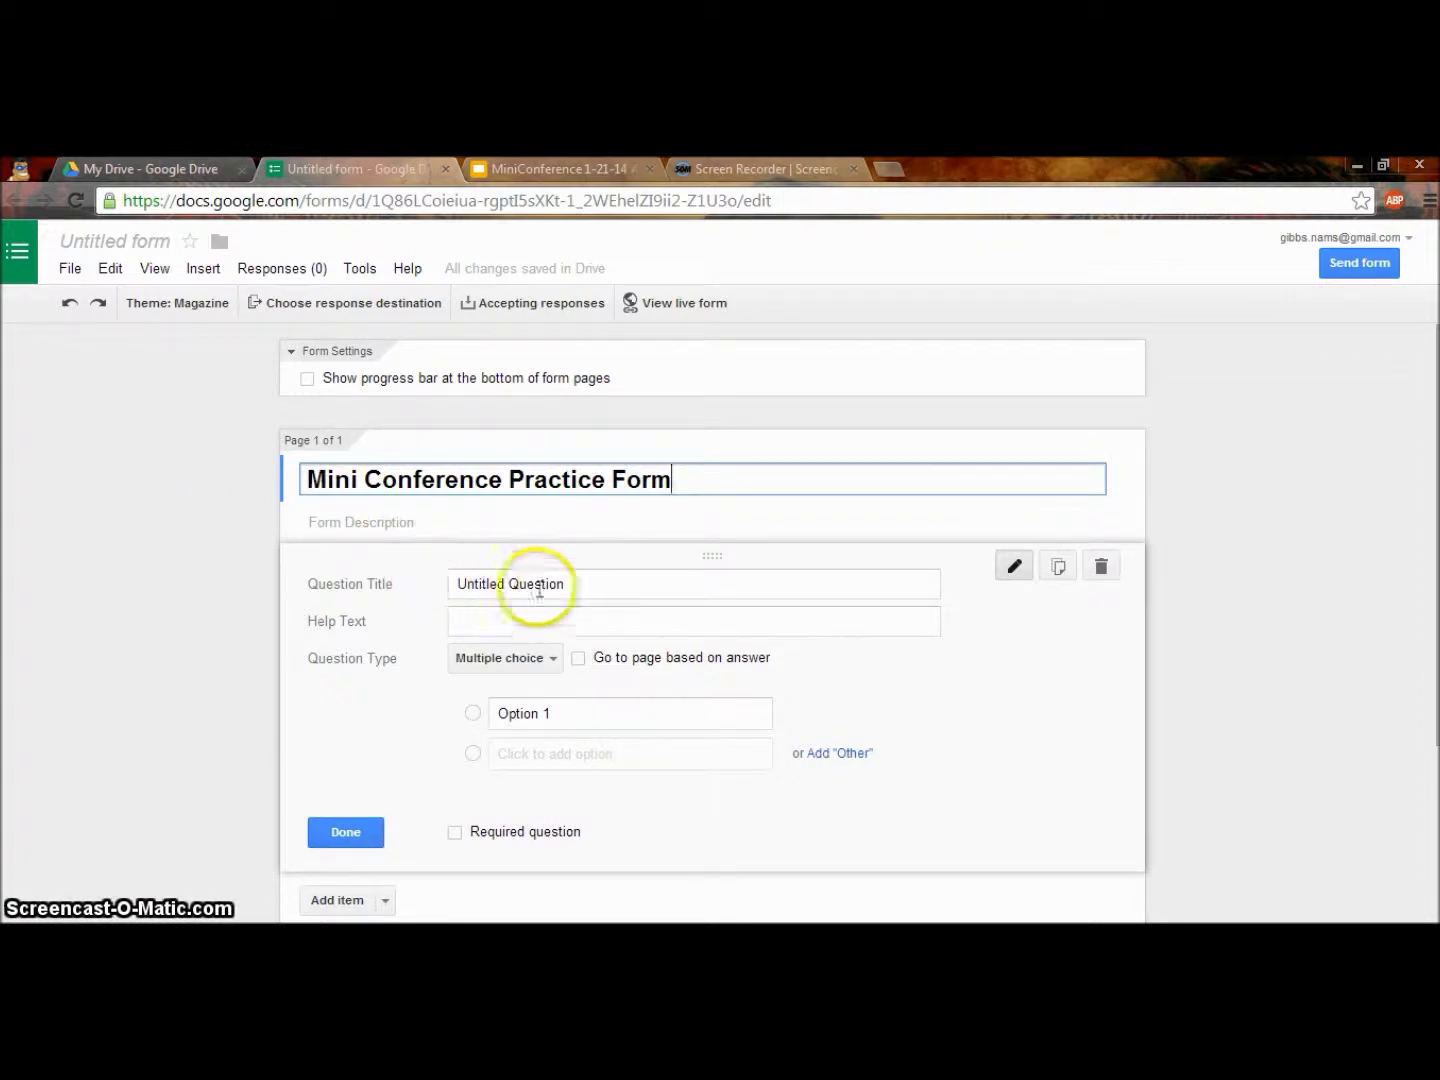
pyautogui.click(614, 587)
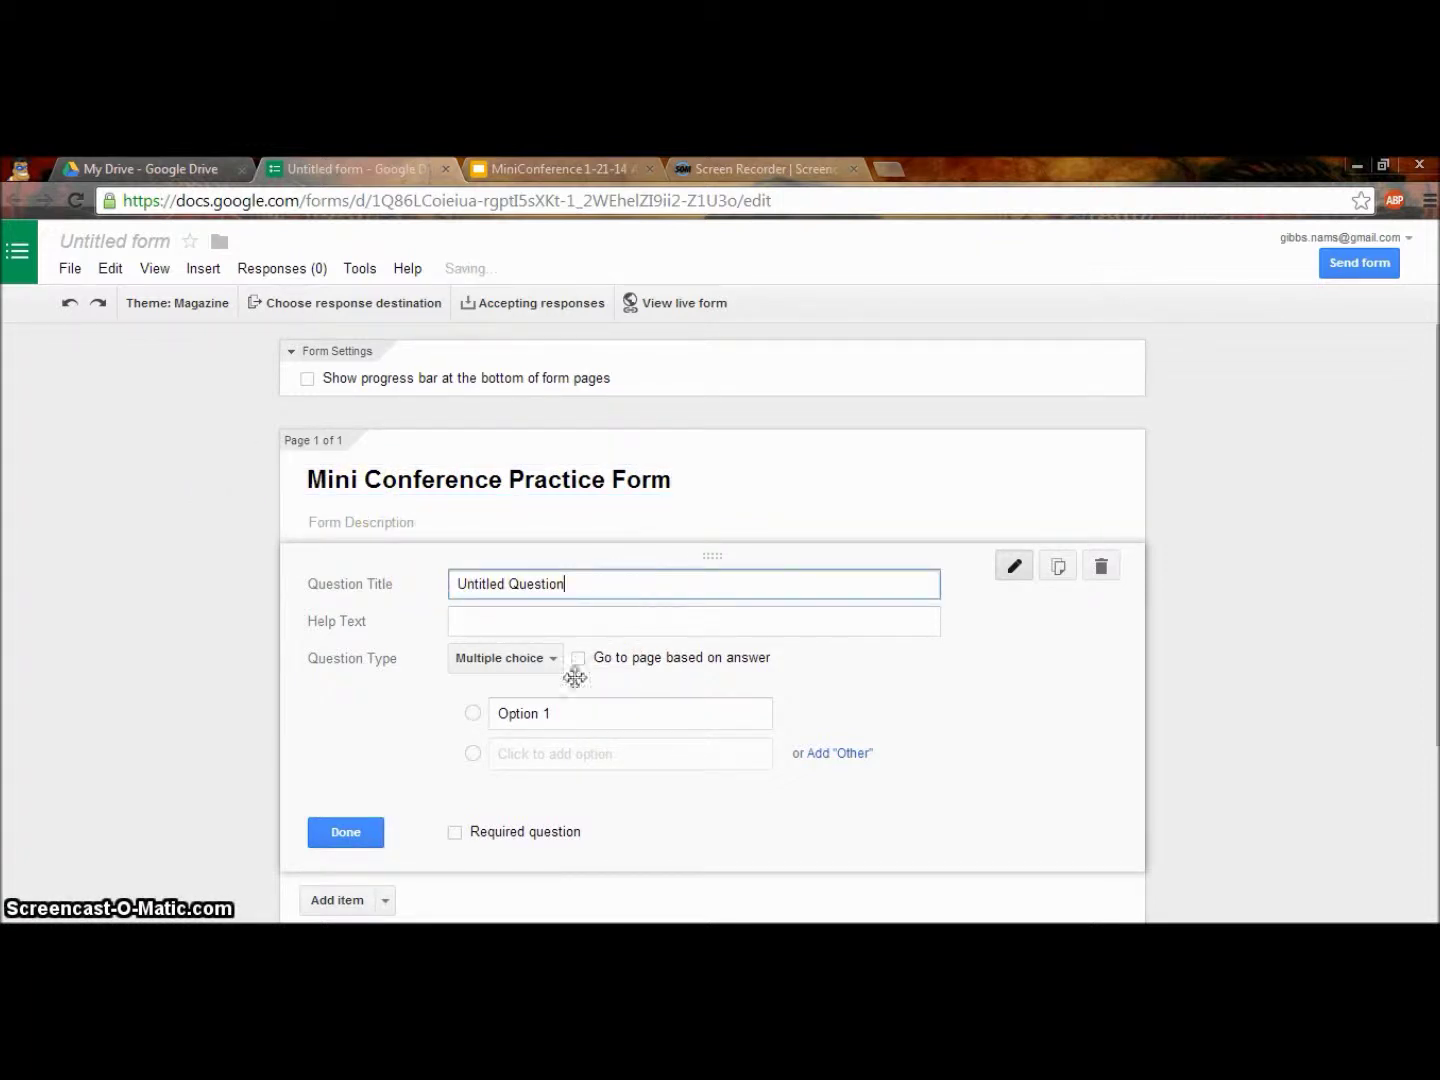
pyautogui.click(546, 663)
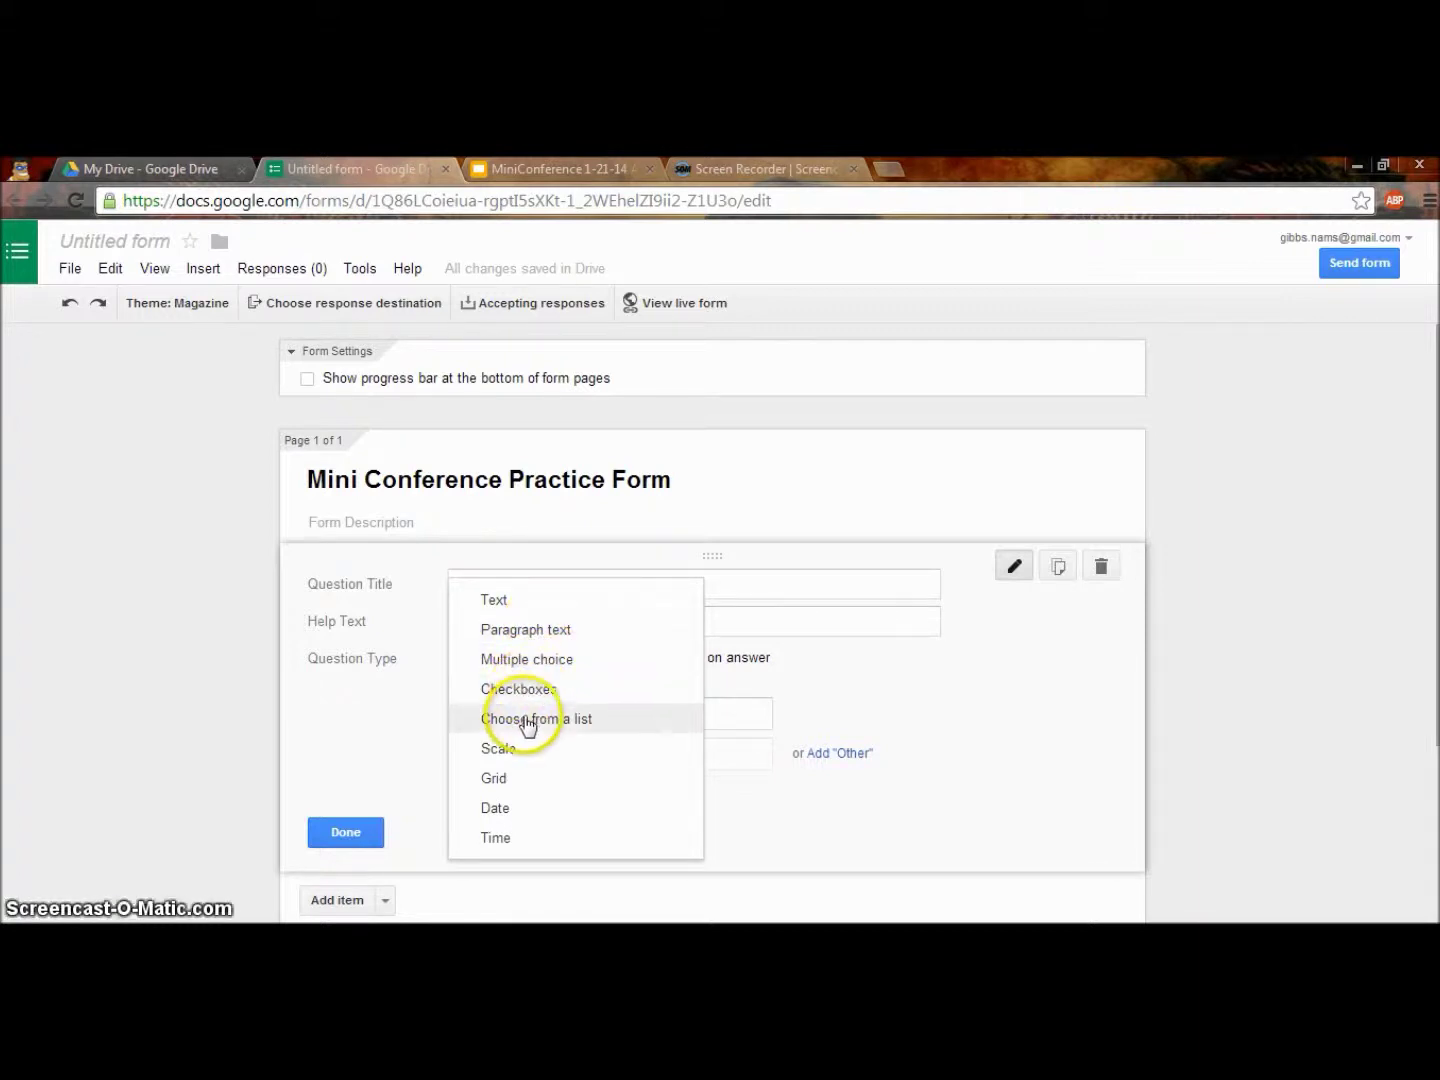
# Make the first question multiple choice titled 'What is this conference about?'.
pyautogui.click(515, 661)
pyautogui.doubleClick(512, 588)
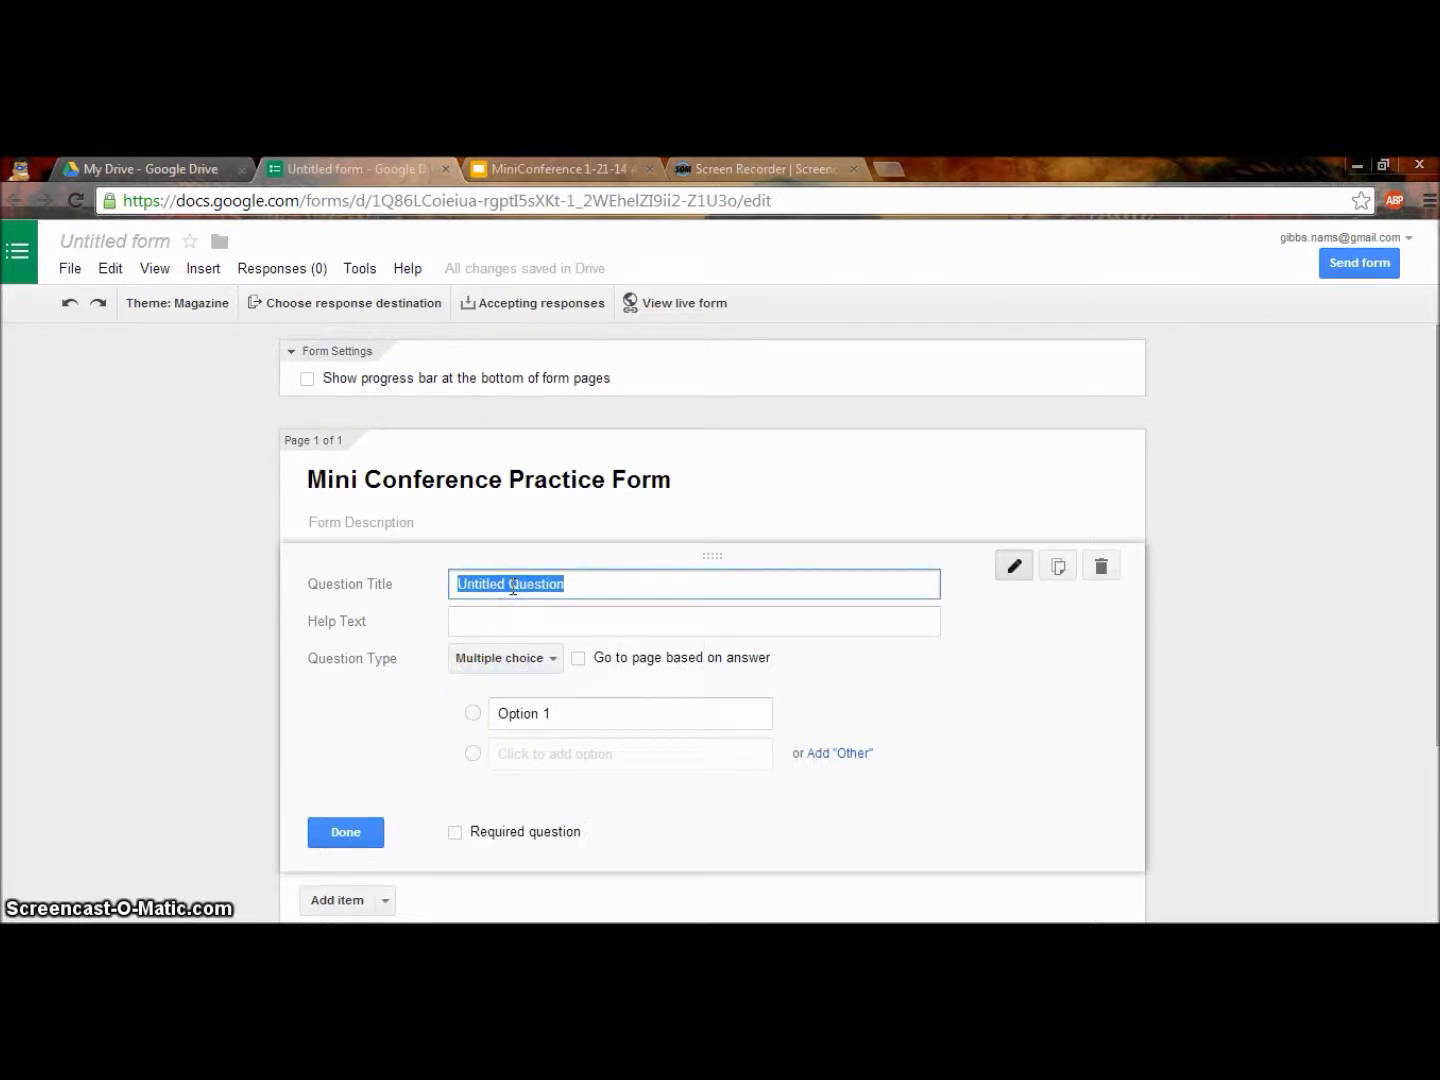
pyautogui.write('WHat is th')
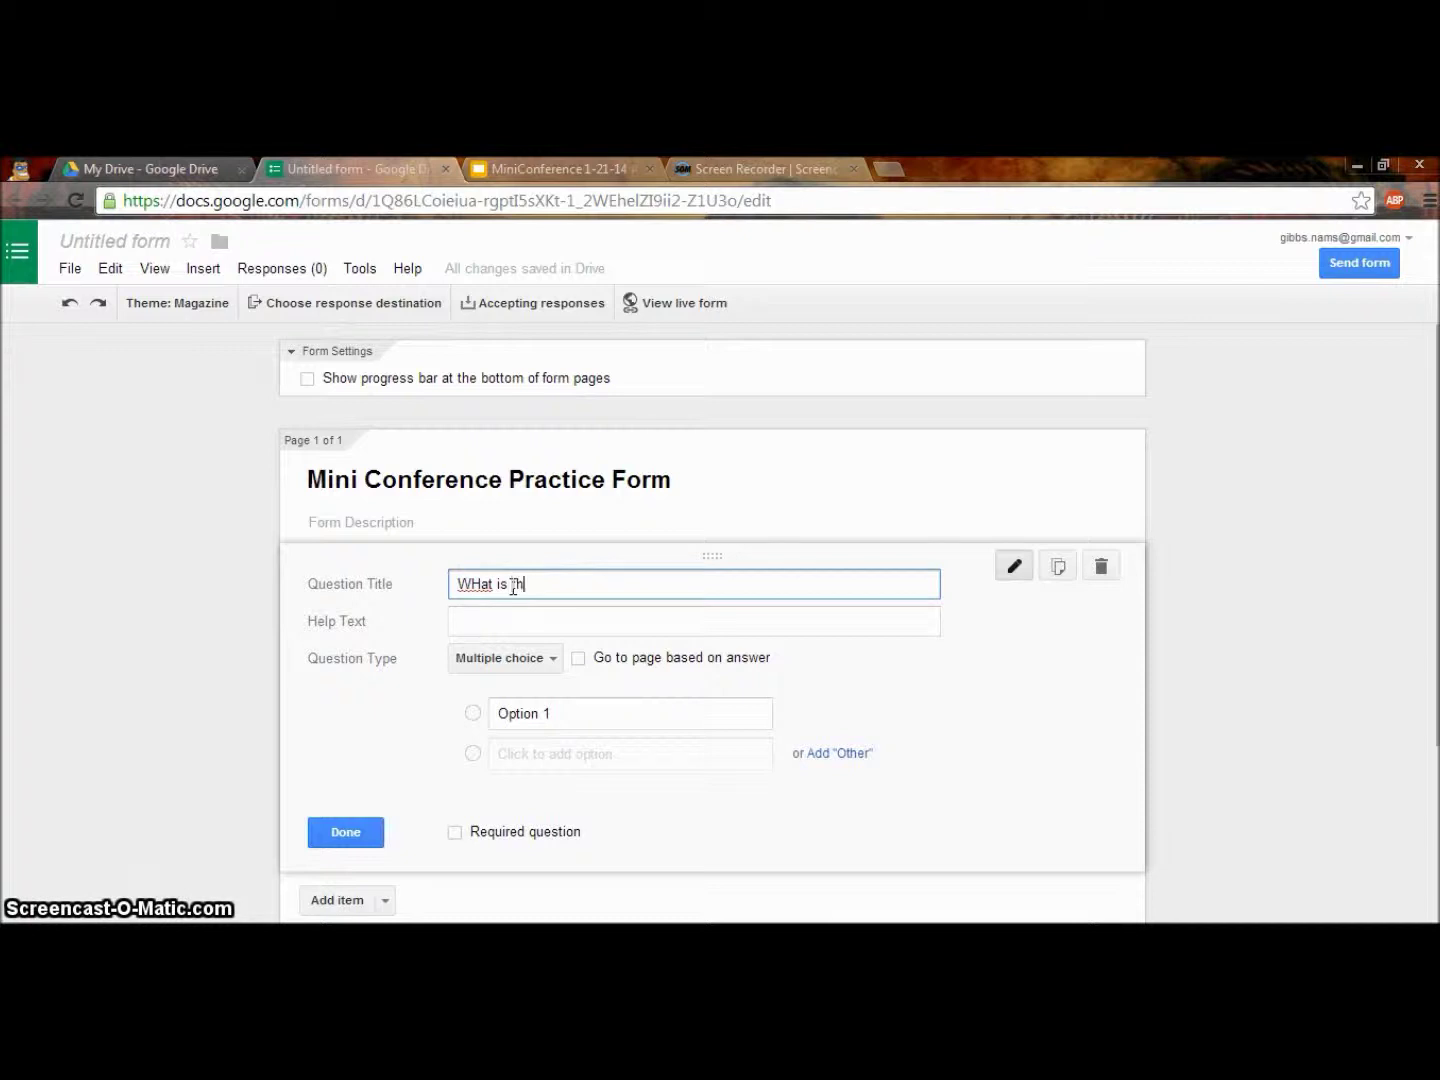
pyautogui.write('e')
pyautogui.press('BackSpace')
pyautogui.click(482, 584)
pyautogui.press('BackSpace')
pyautogui.write('h')
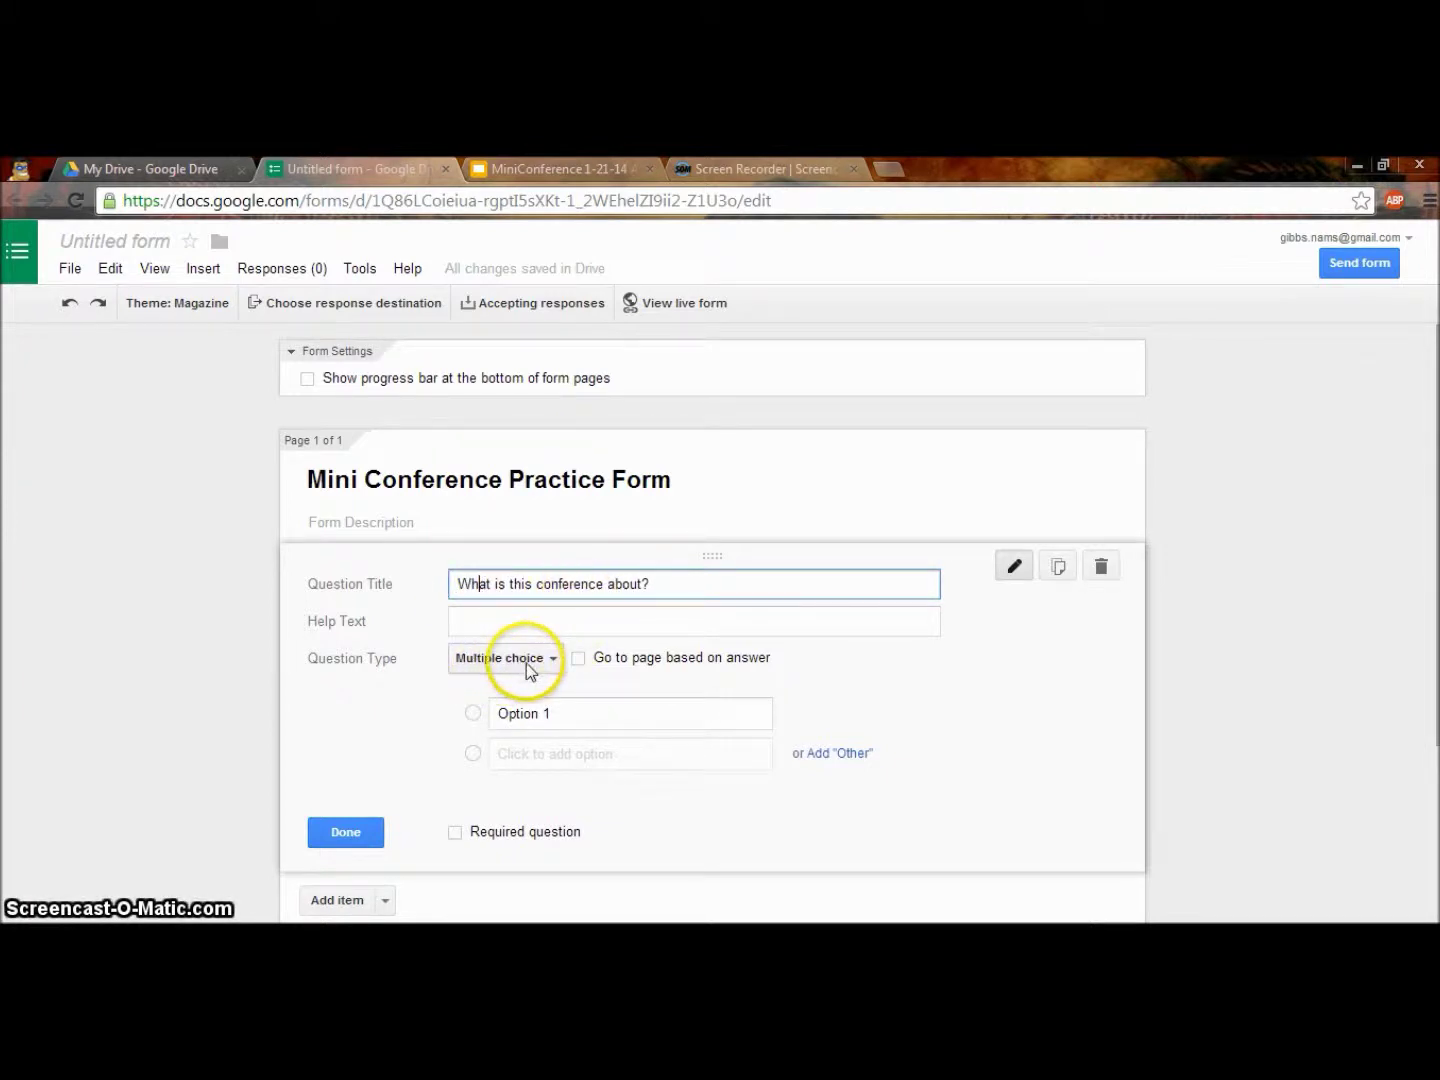
# Enter the answer options Netflix, Google Drive, Skydrive and iPads.
pyautogui.click(518, 715)
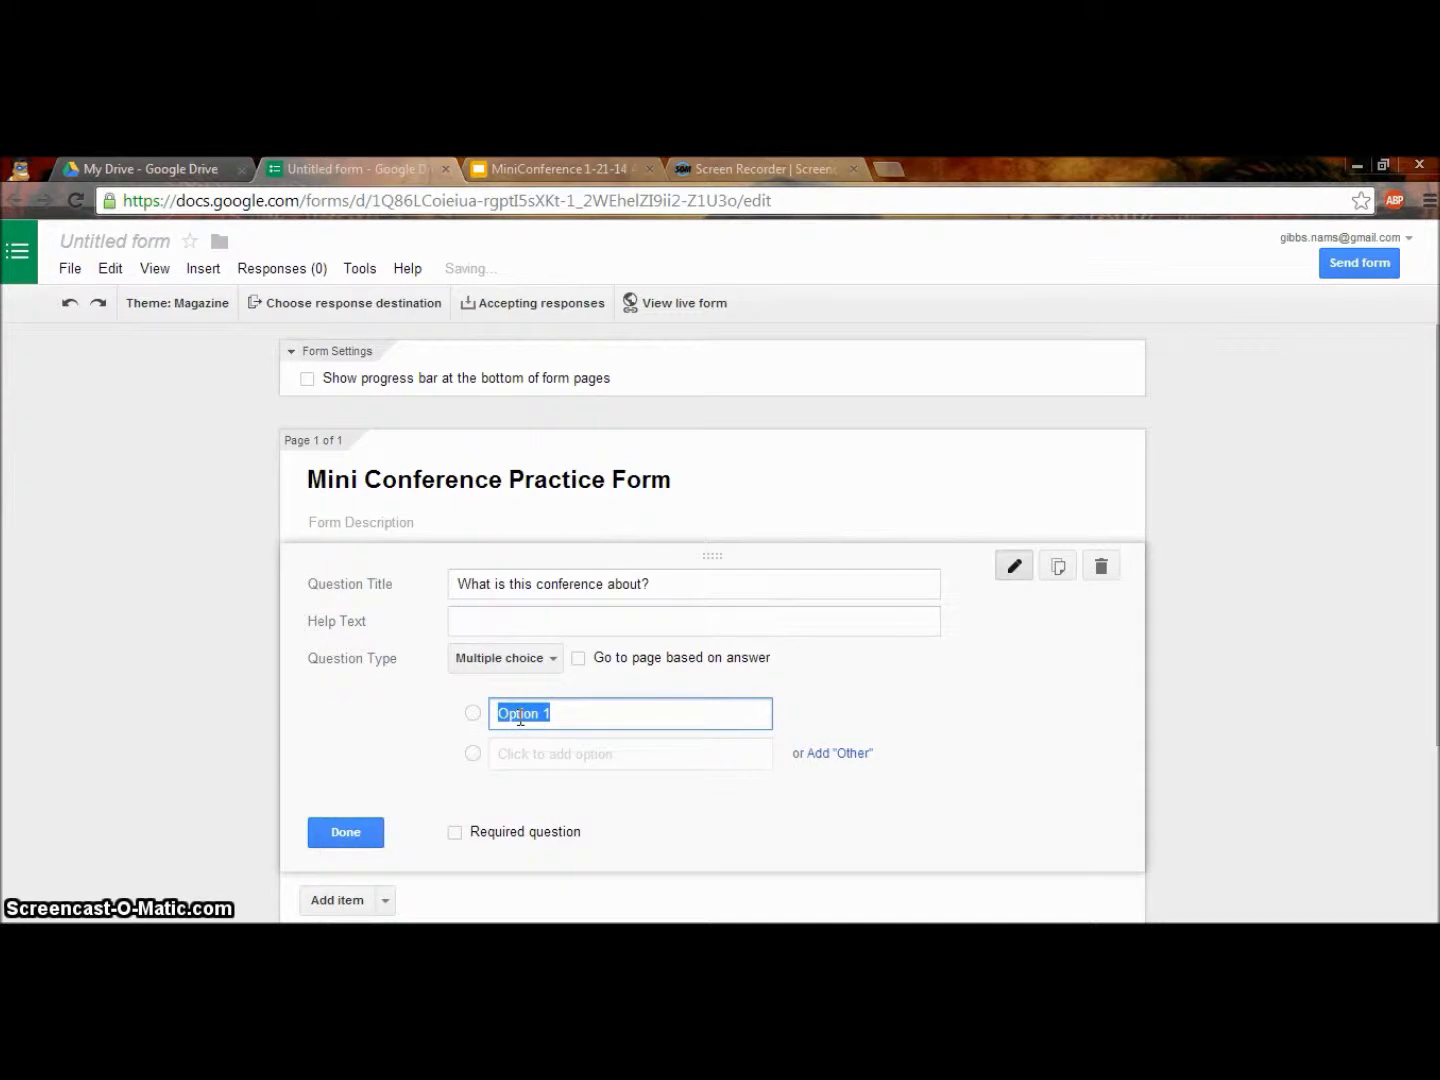
pyautogui.write('Netflix')
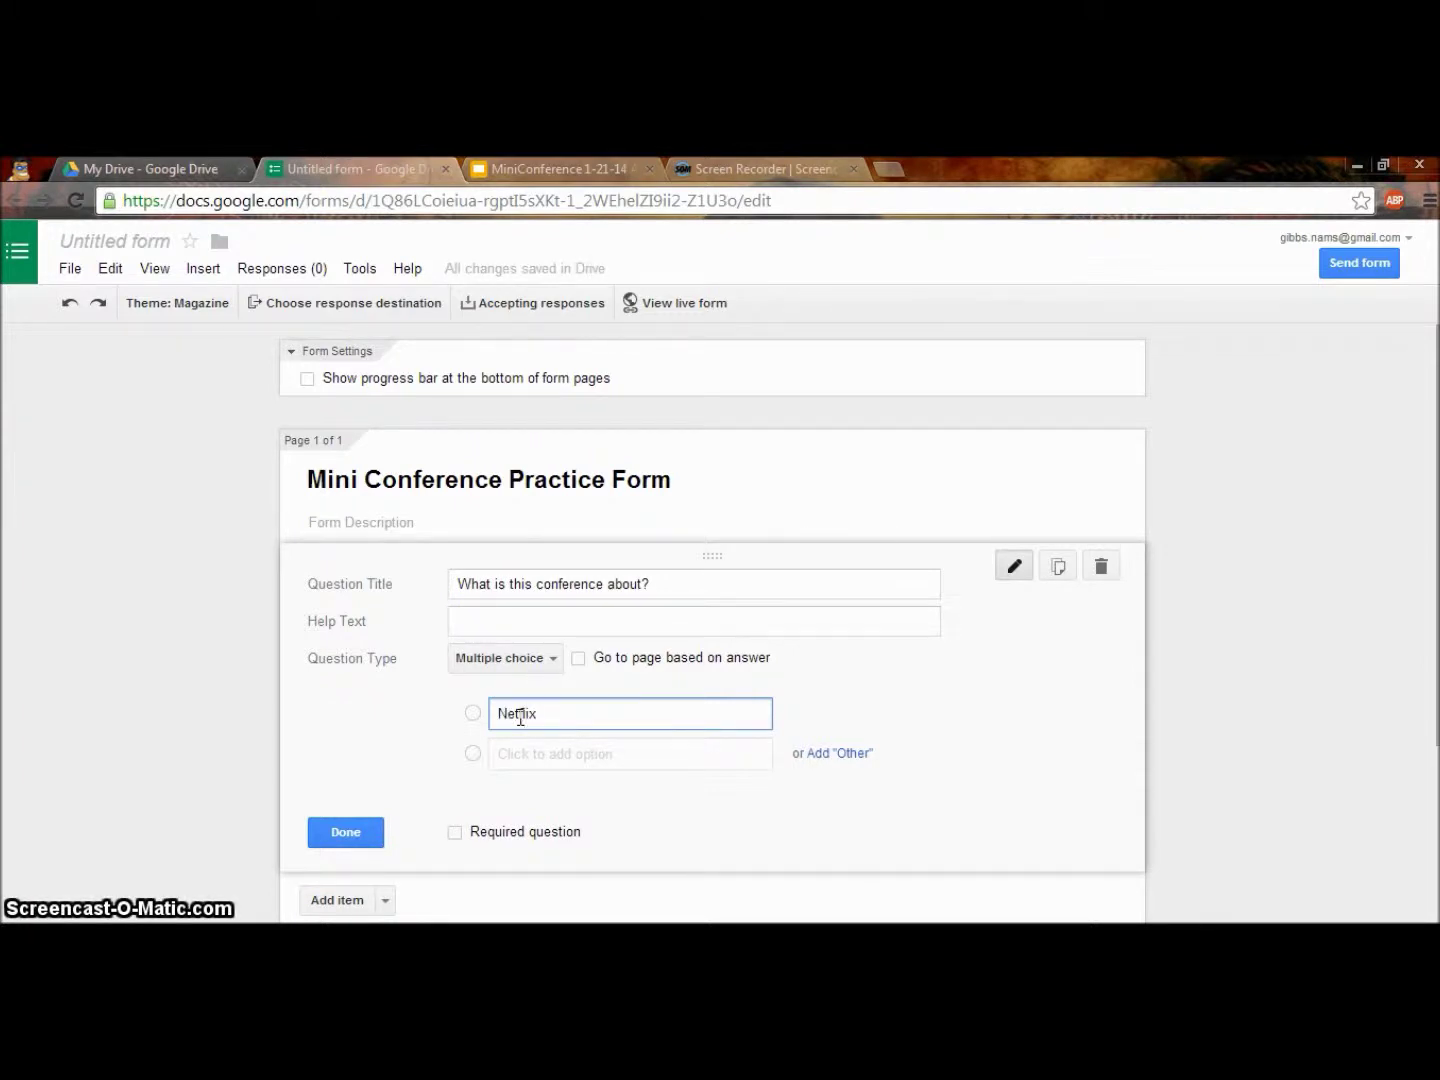
pyautogui.press('Tab')
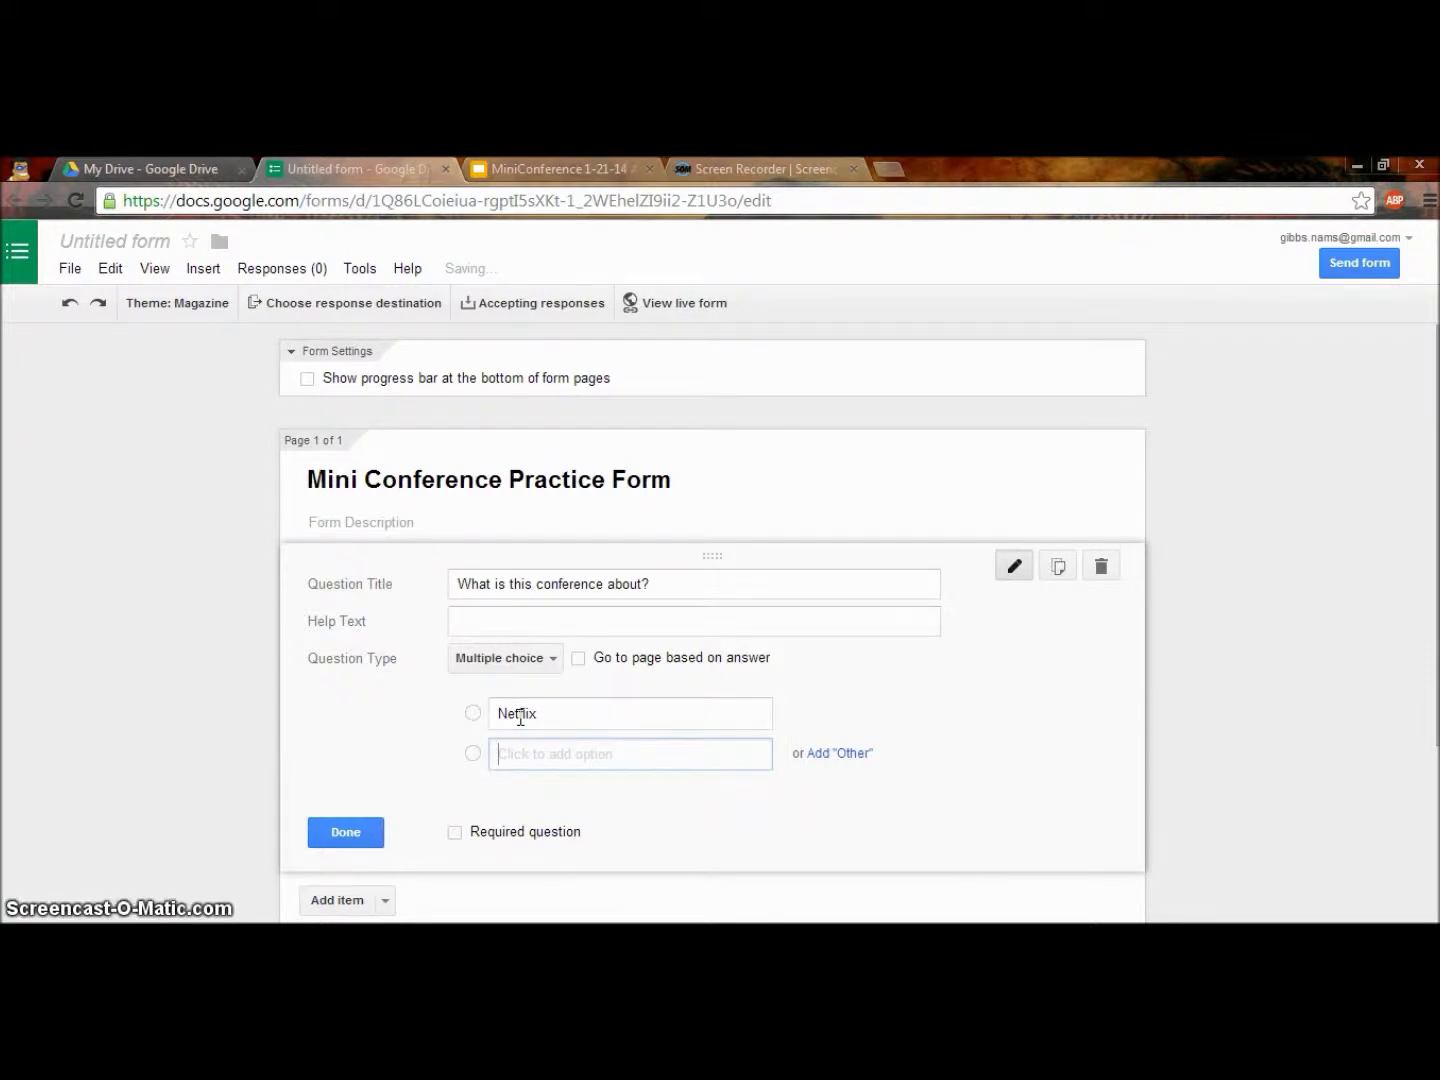
pyautogui.write('Google')
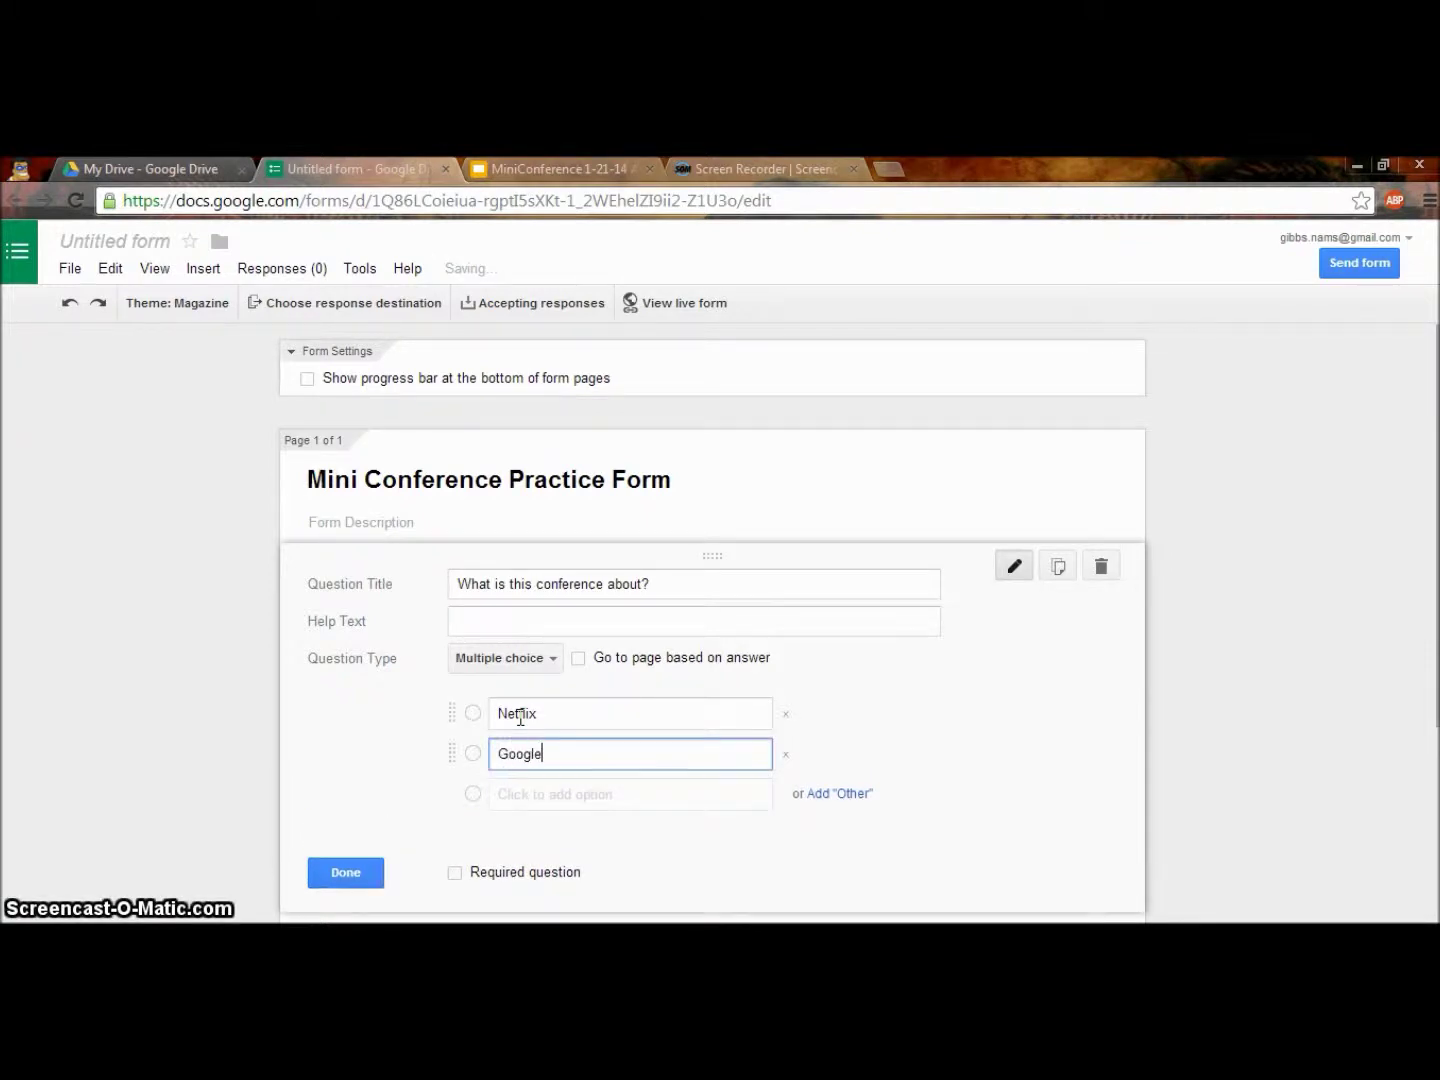
pyautogui.write(' Drive')
pyautogui.press('Tab')
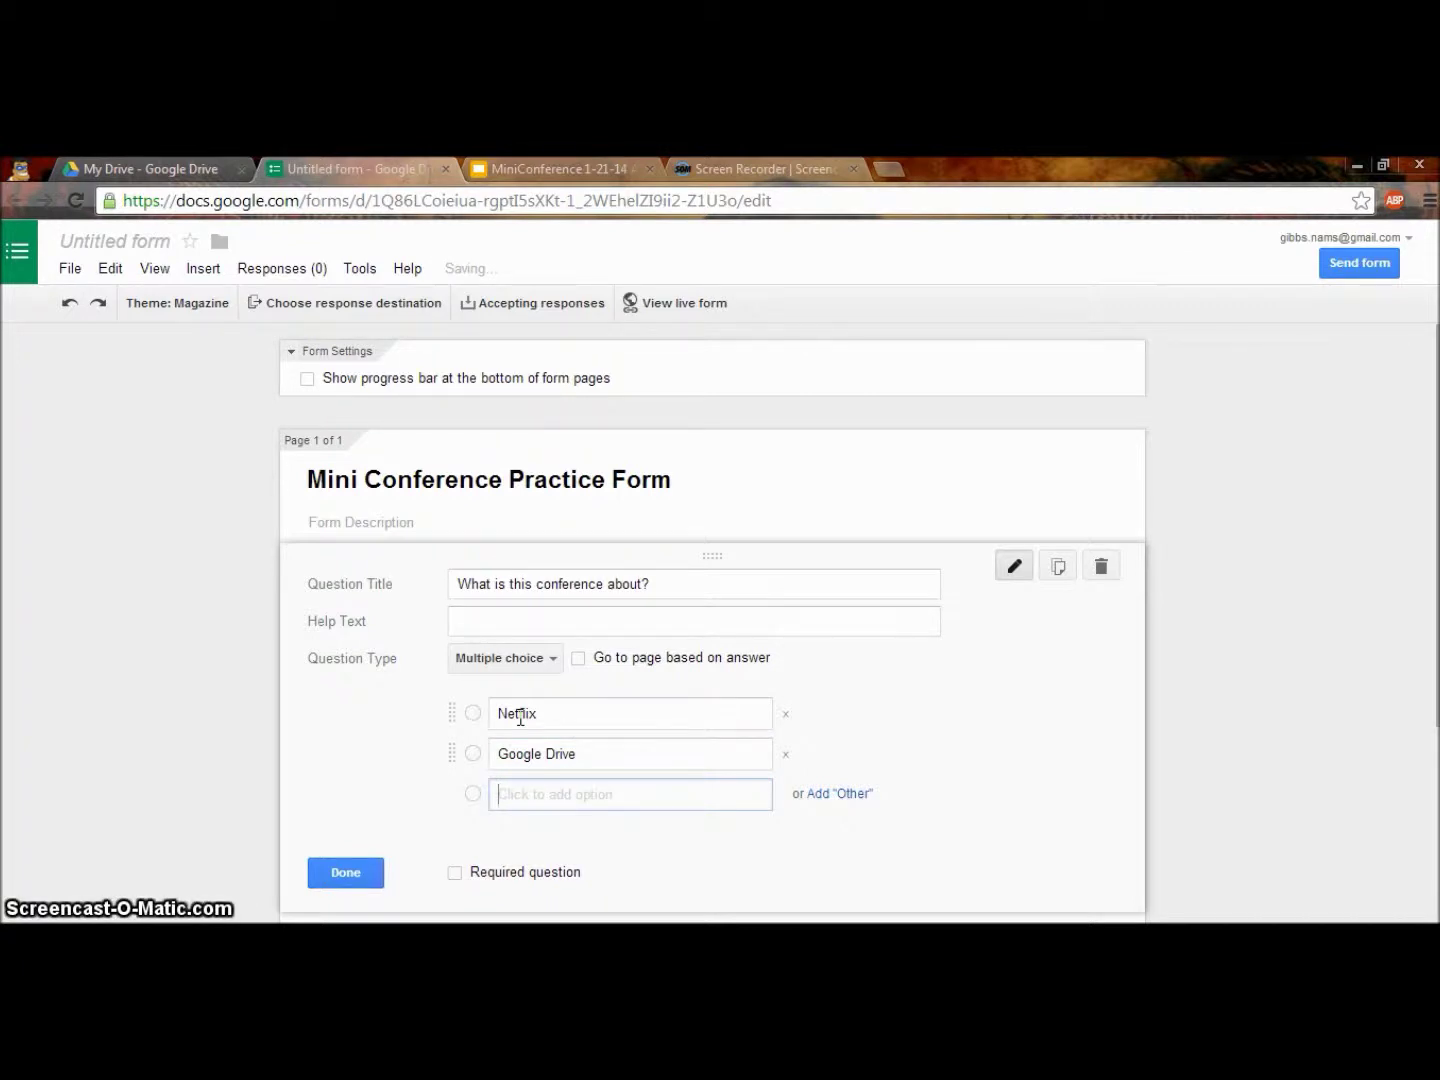
pyautogui.write('Sky')
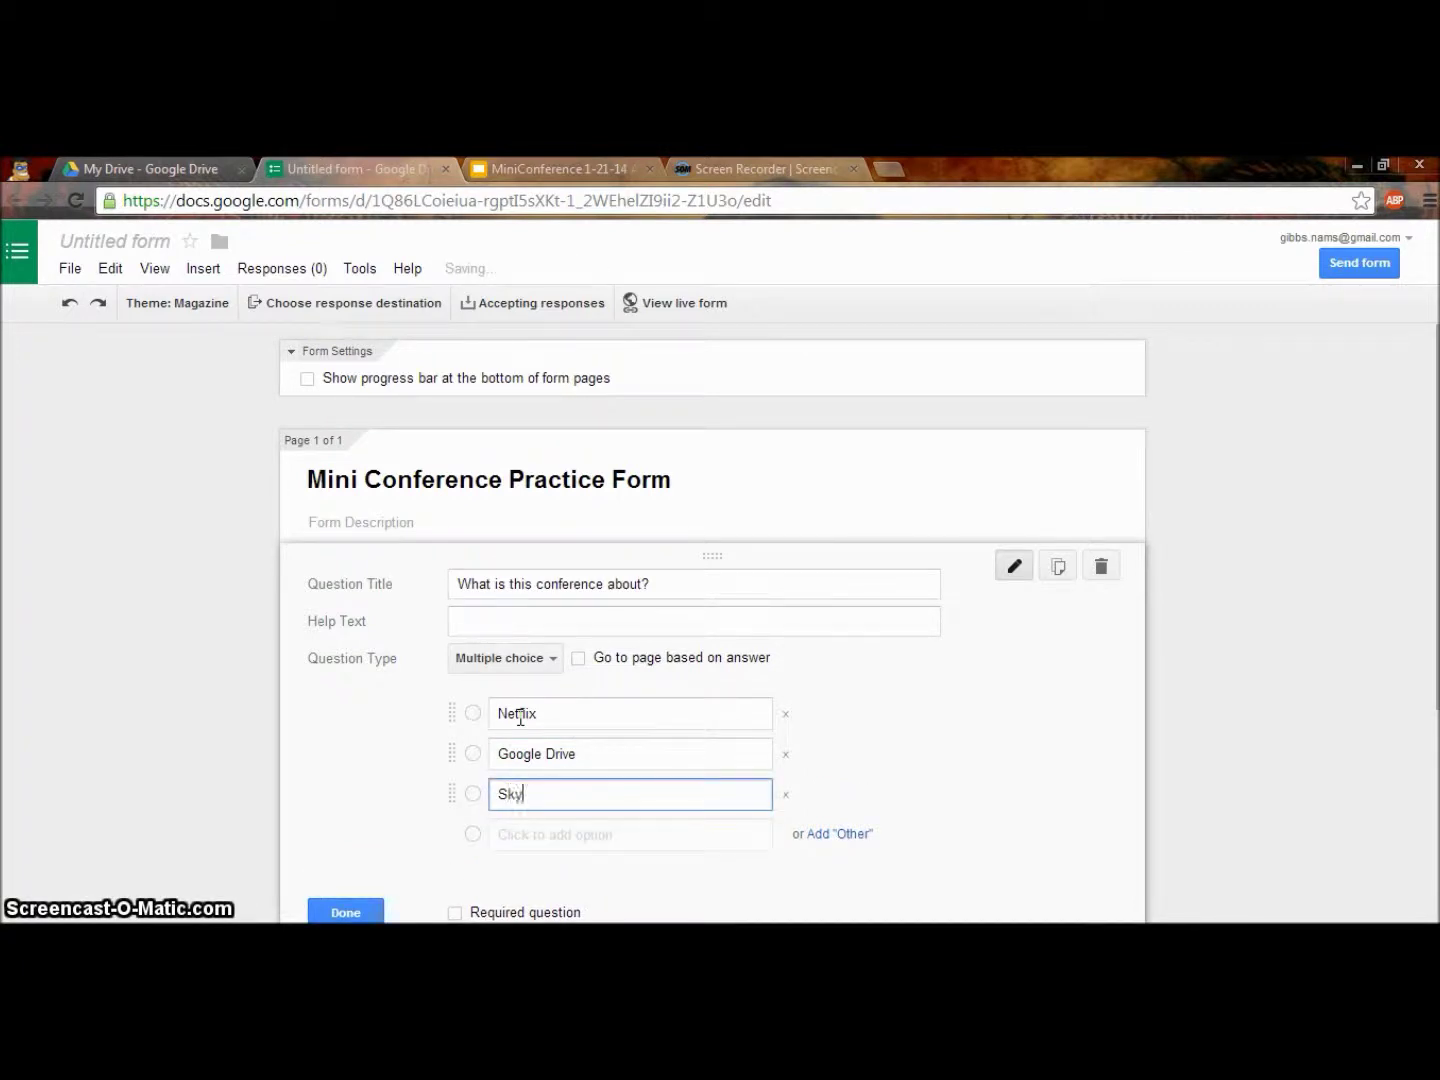
pyautogui.write('drive')
pyautogui.press('Return')
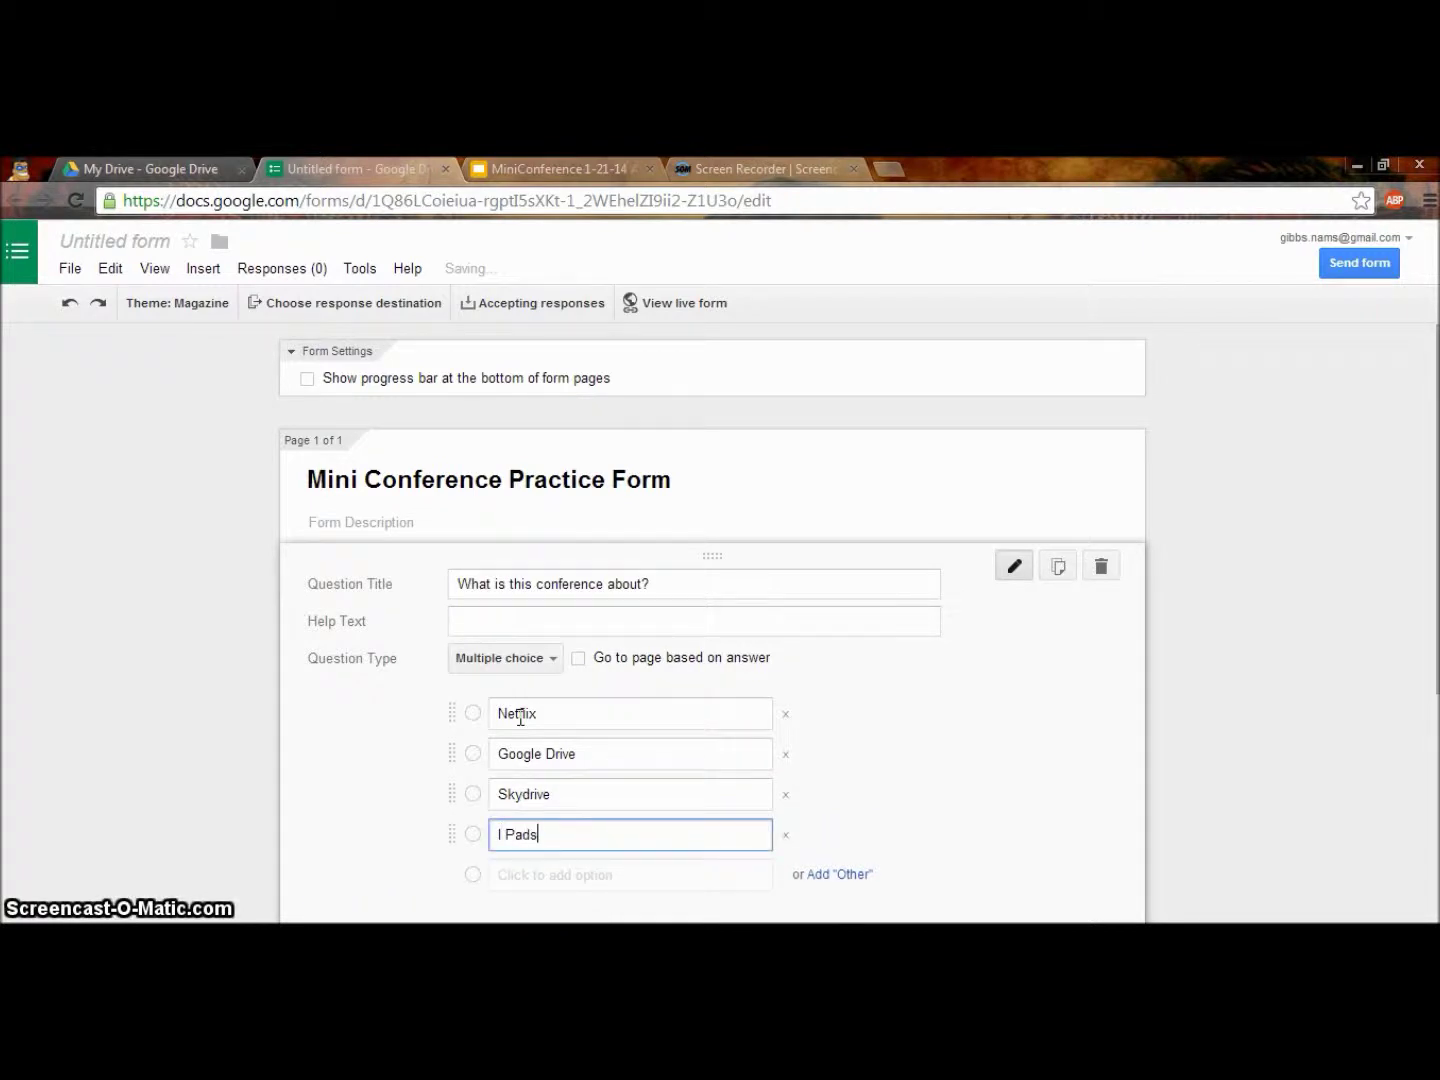
pyautogui.write('I Pads')
pyautogui.click(505, 834)
pyautogui.press('BackSpace')
pyautogui.write('i')
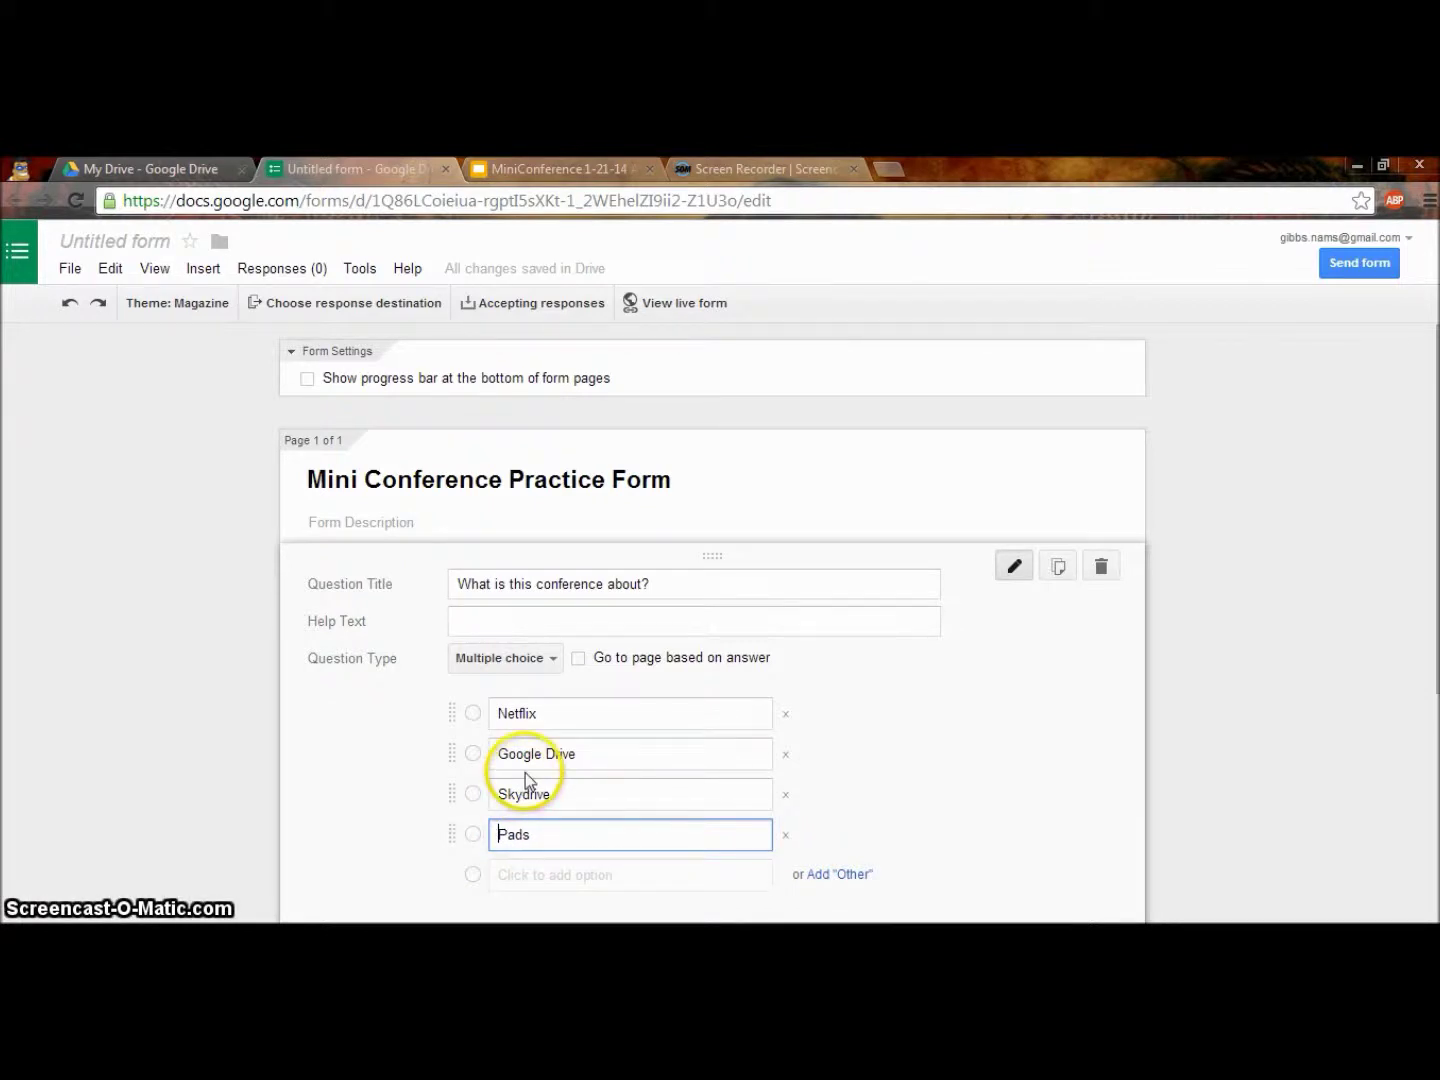
# Mark the conference question as required and finish editing it.
pyautogui.scroll(-1, 482, 784)
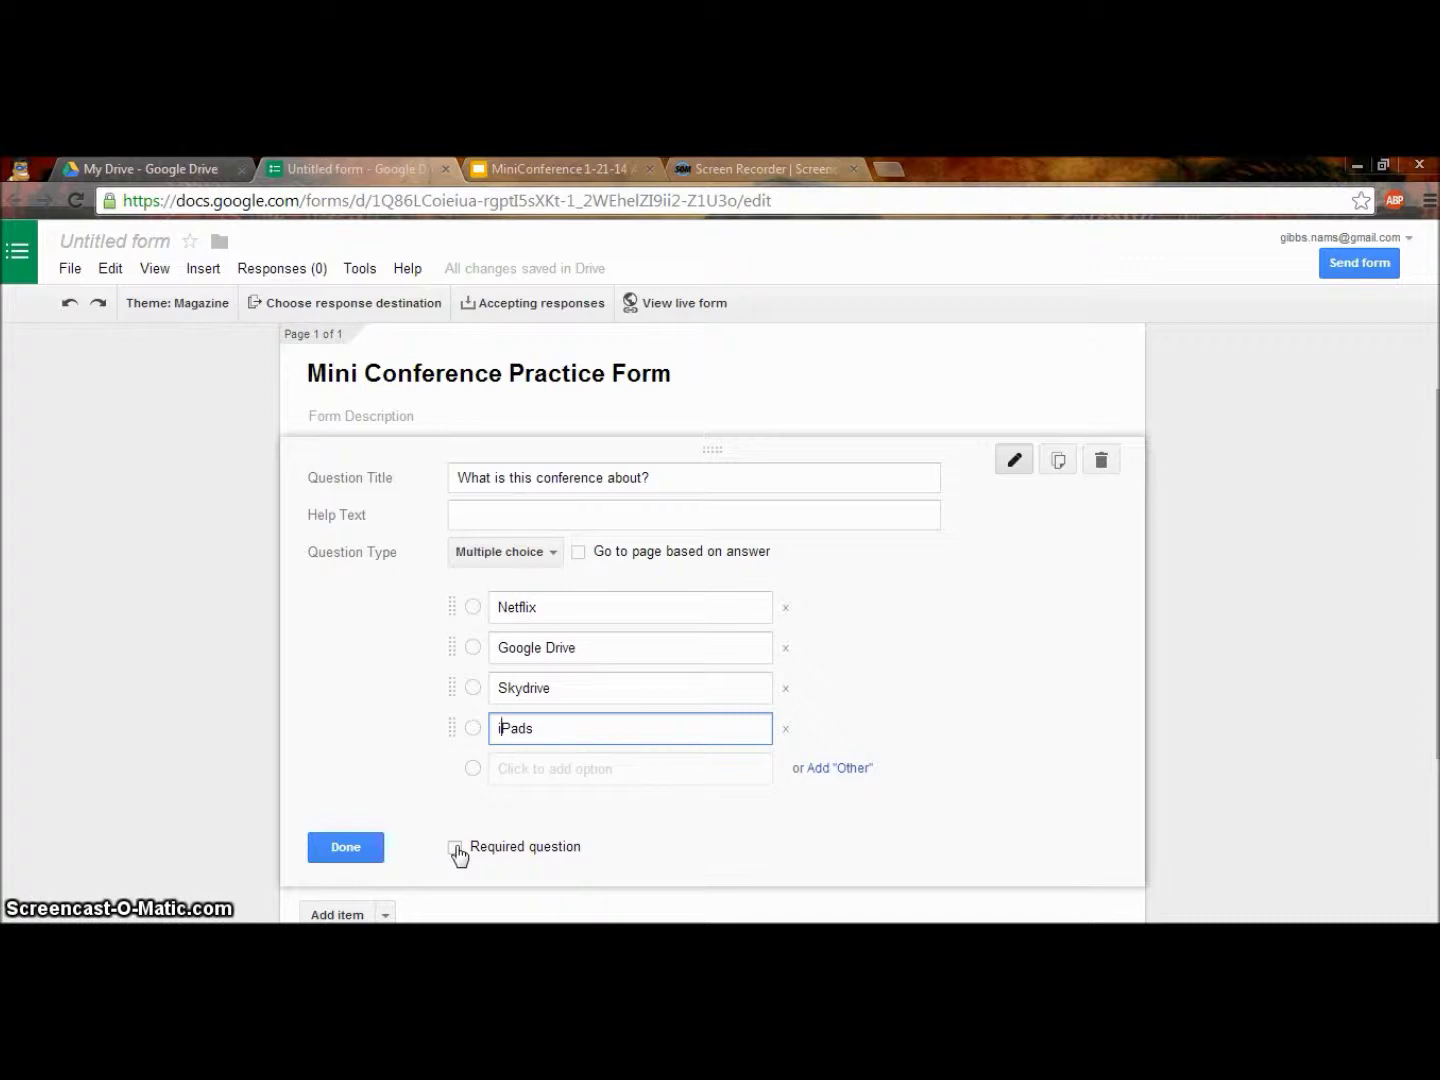
pyautogui.click(455, 848)
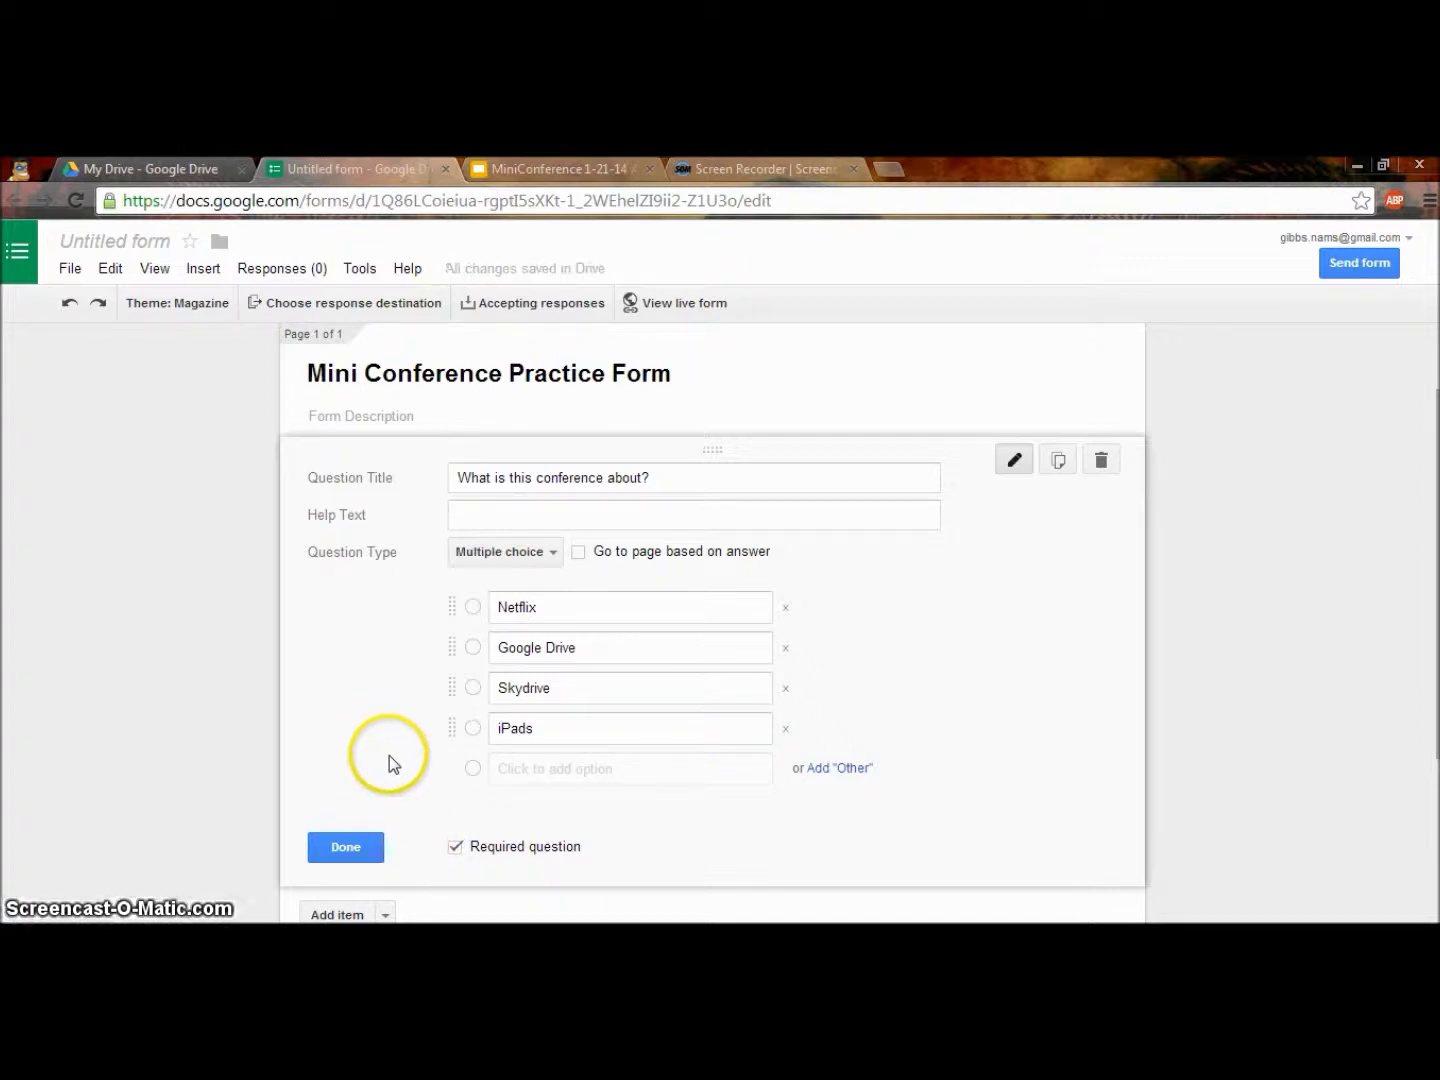
pyautogui.click(346, 847)
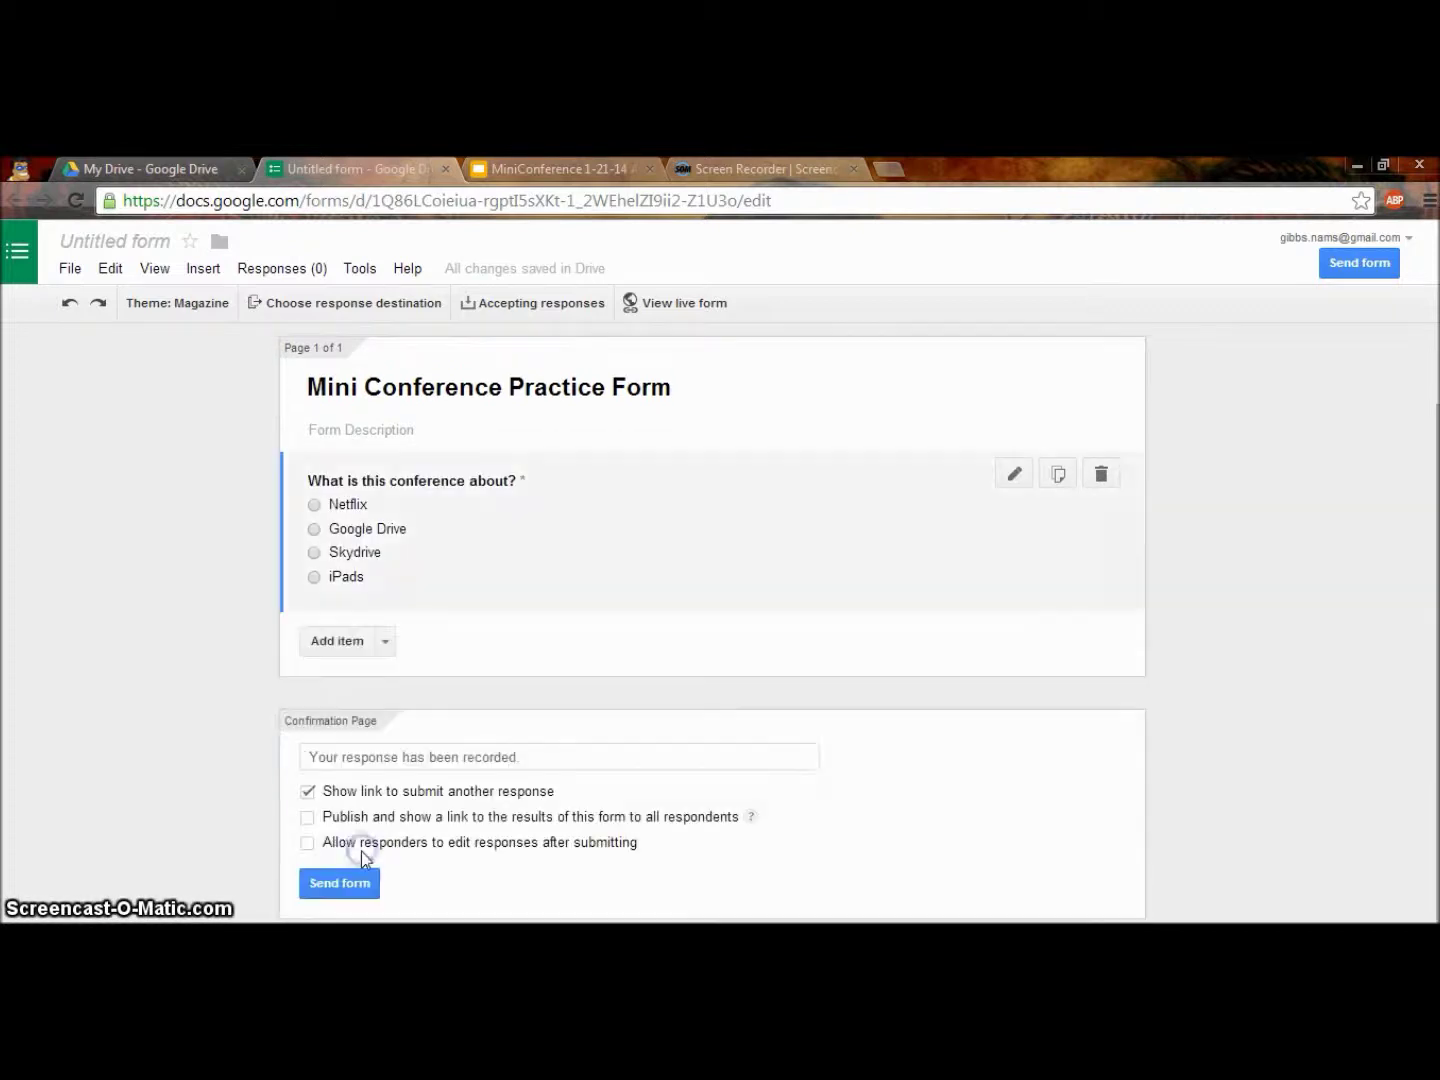
pyautogui.moveTo(482, 492); pyautogui.dragTo(595, 665)
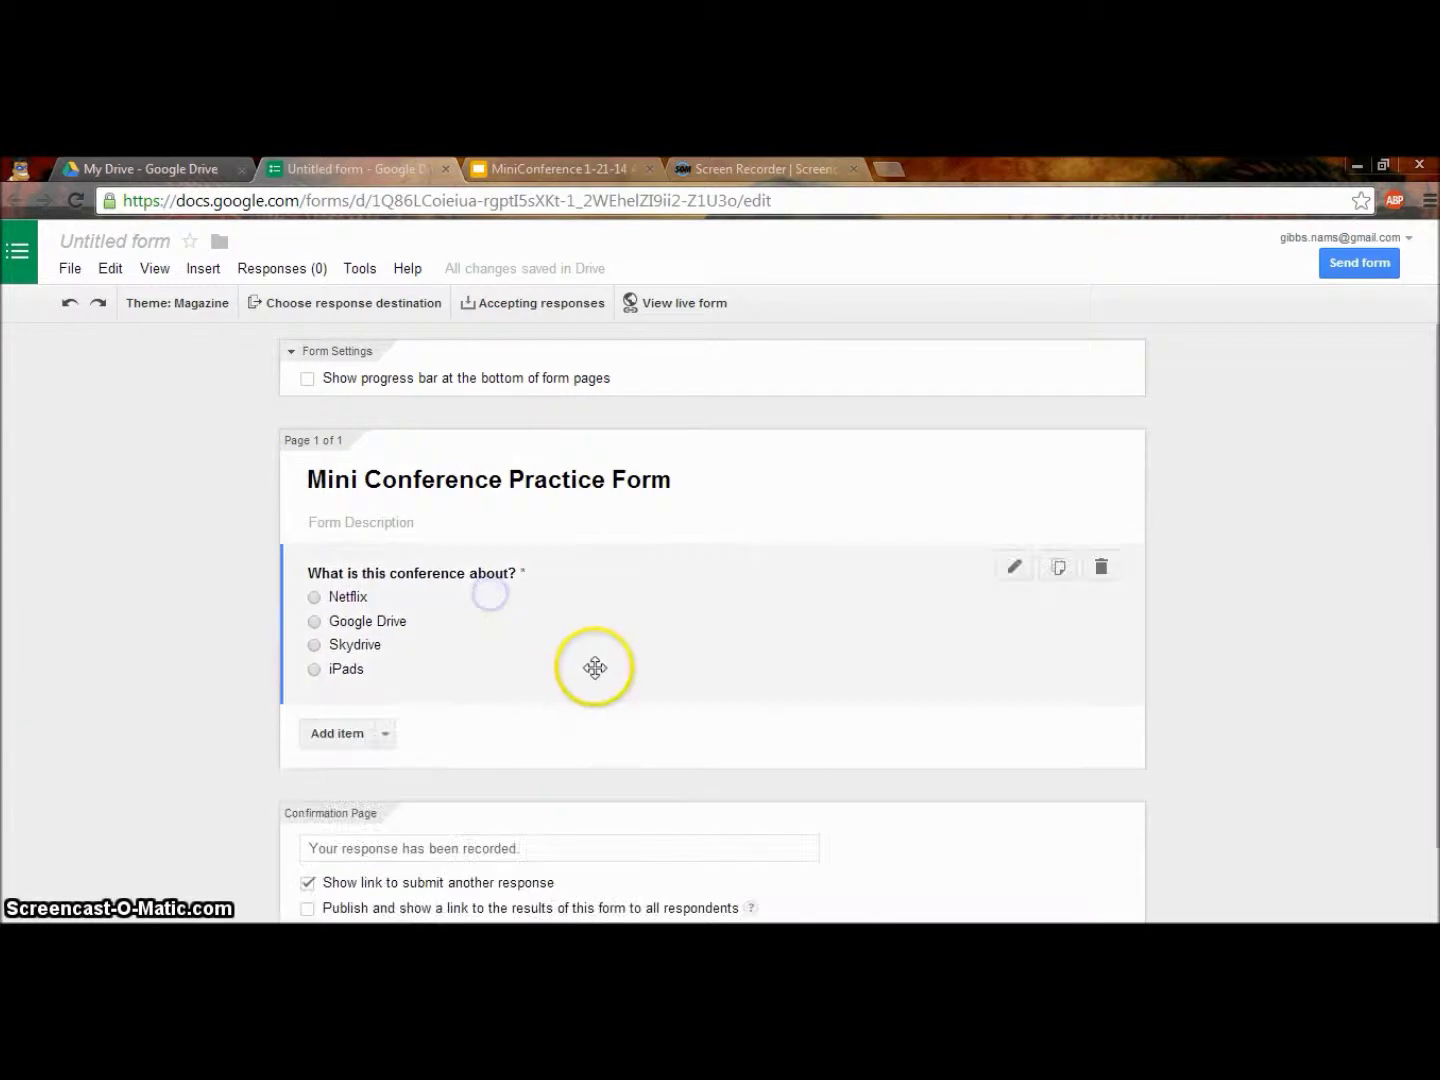
pyautogui.scroll(1, 600, 722)
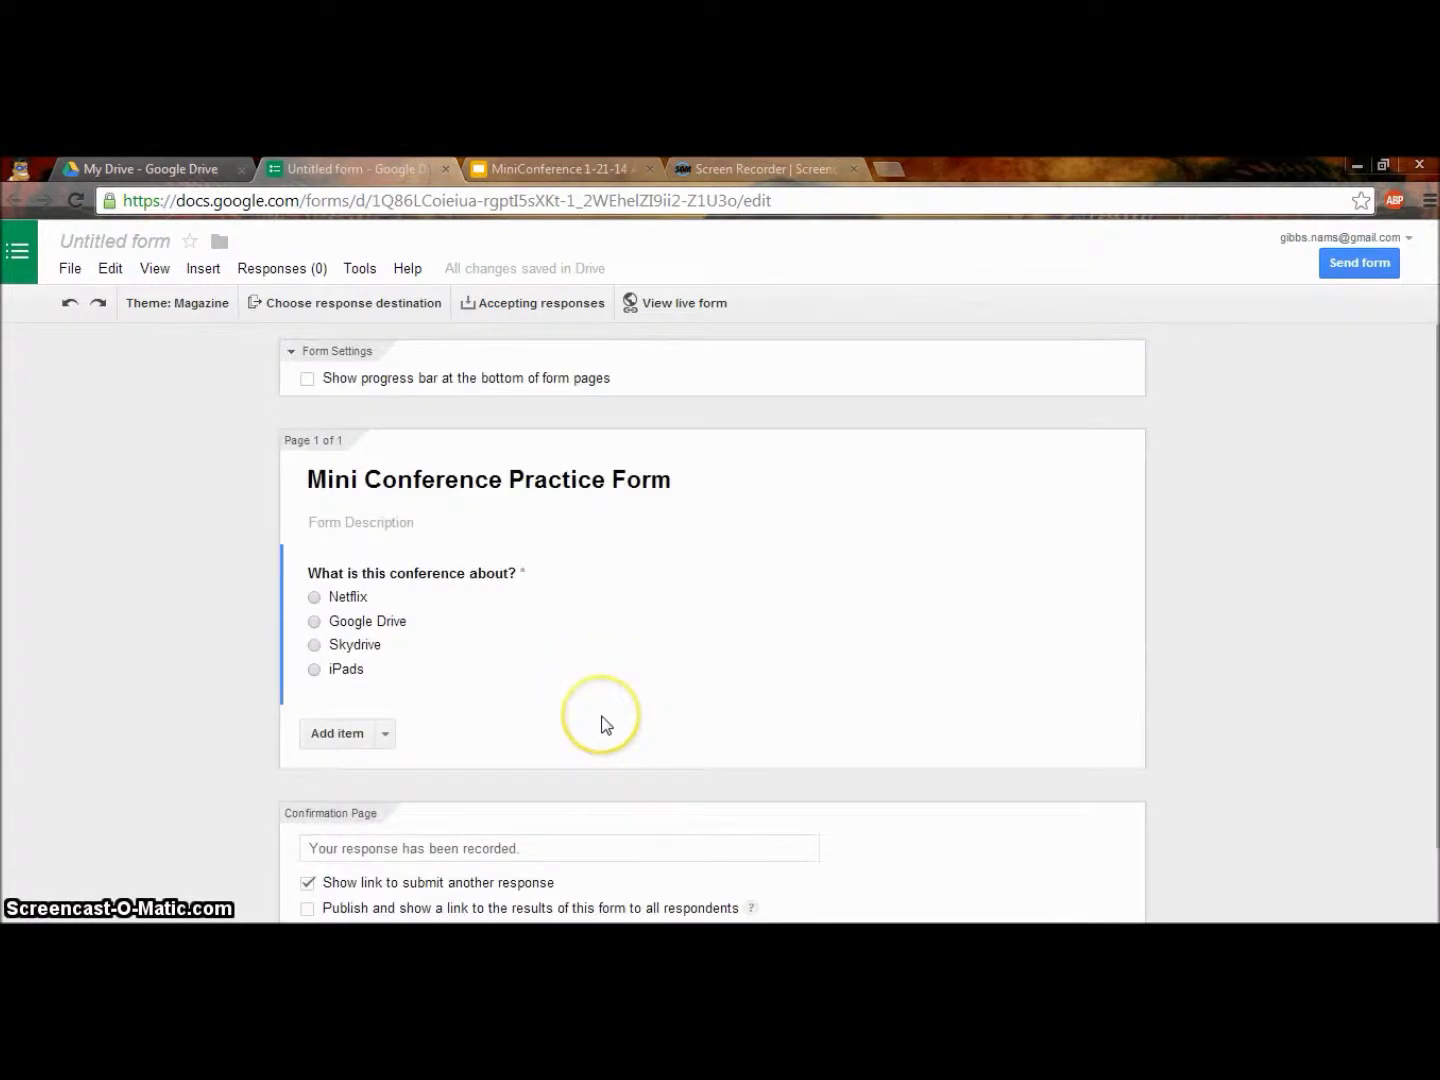
pyautogui.scroll(-1, 606, 725)
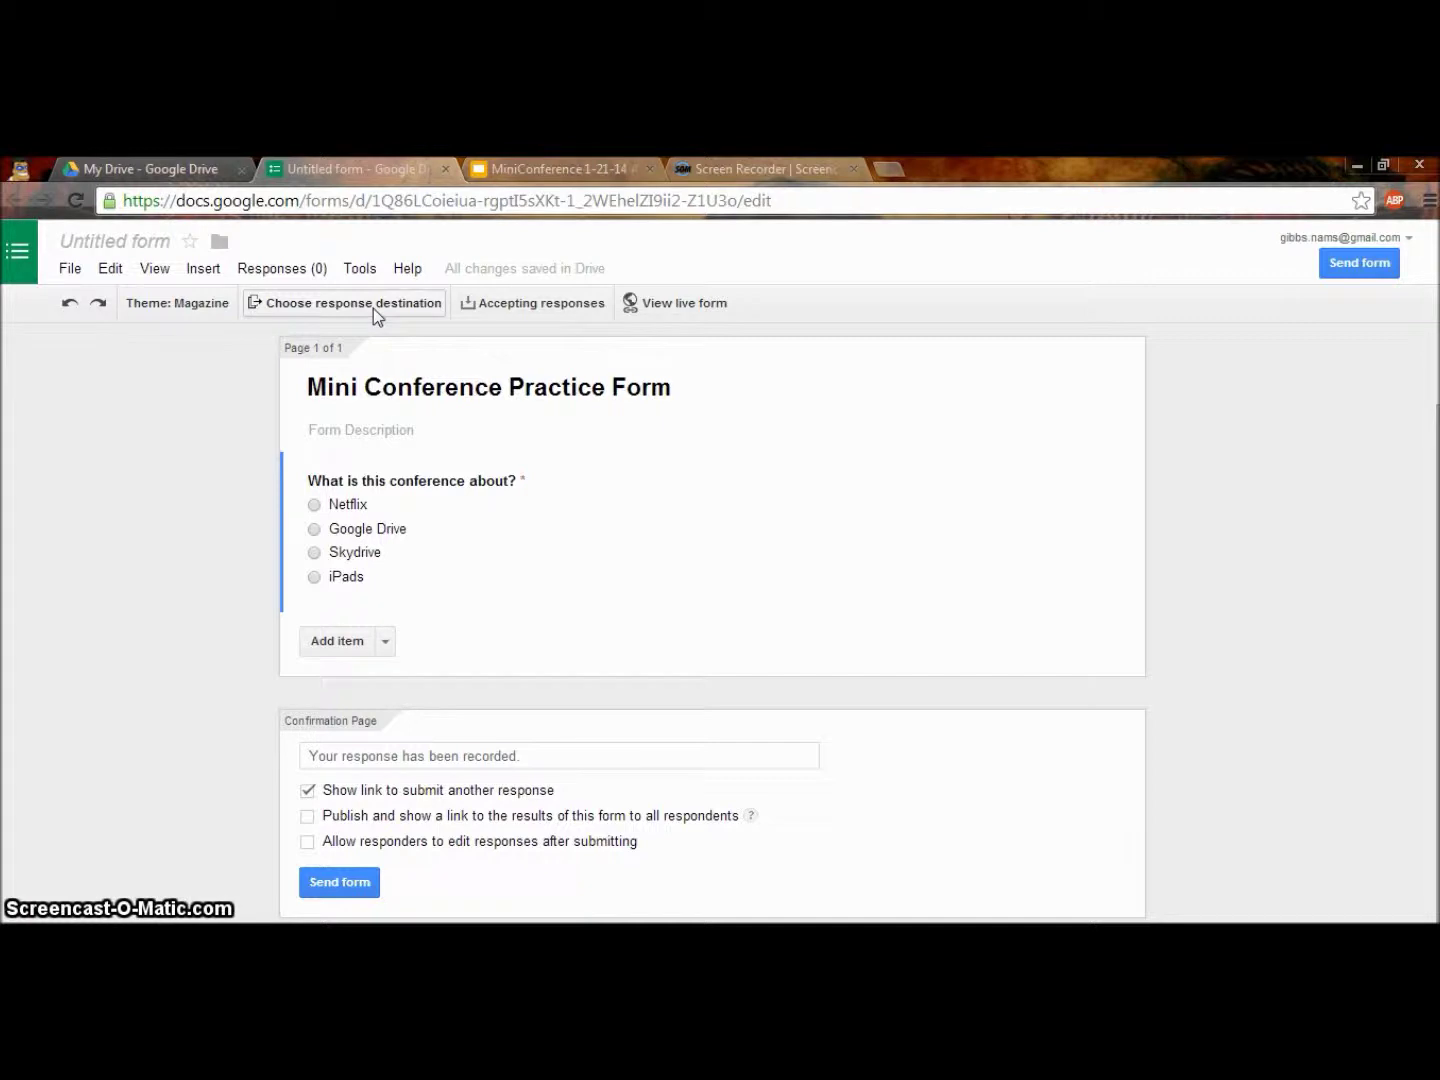
pyautogui.click(329, 301)
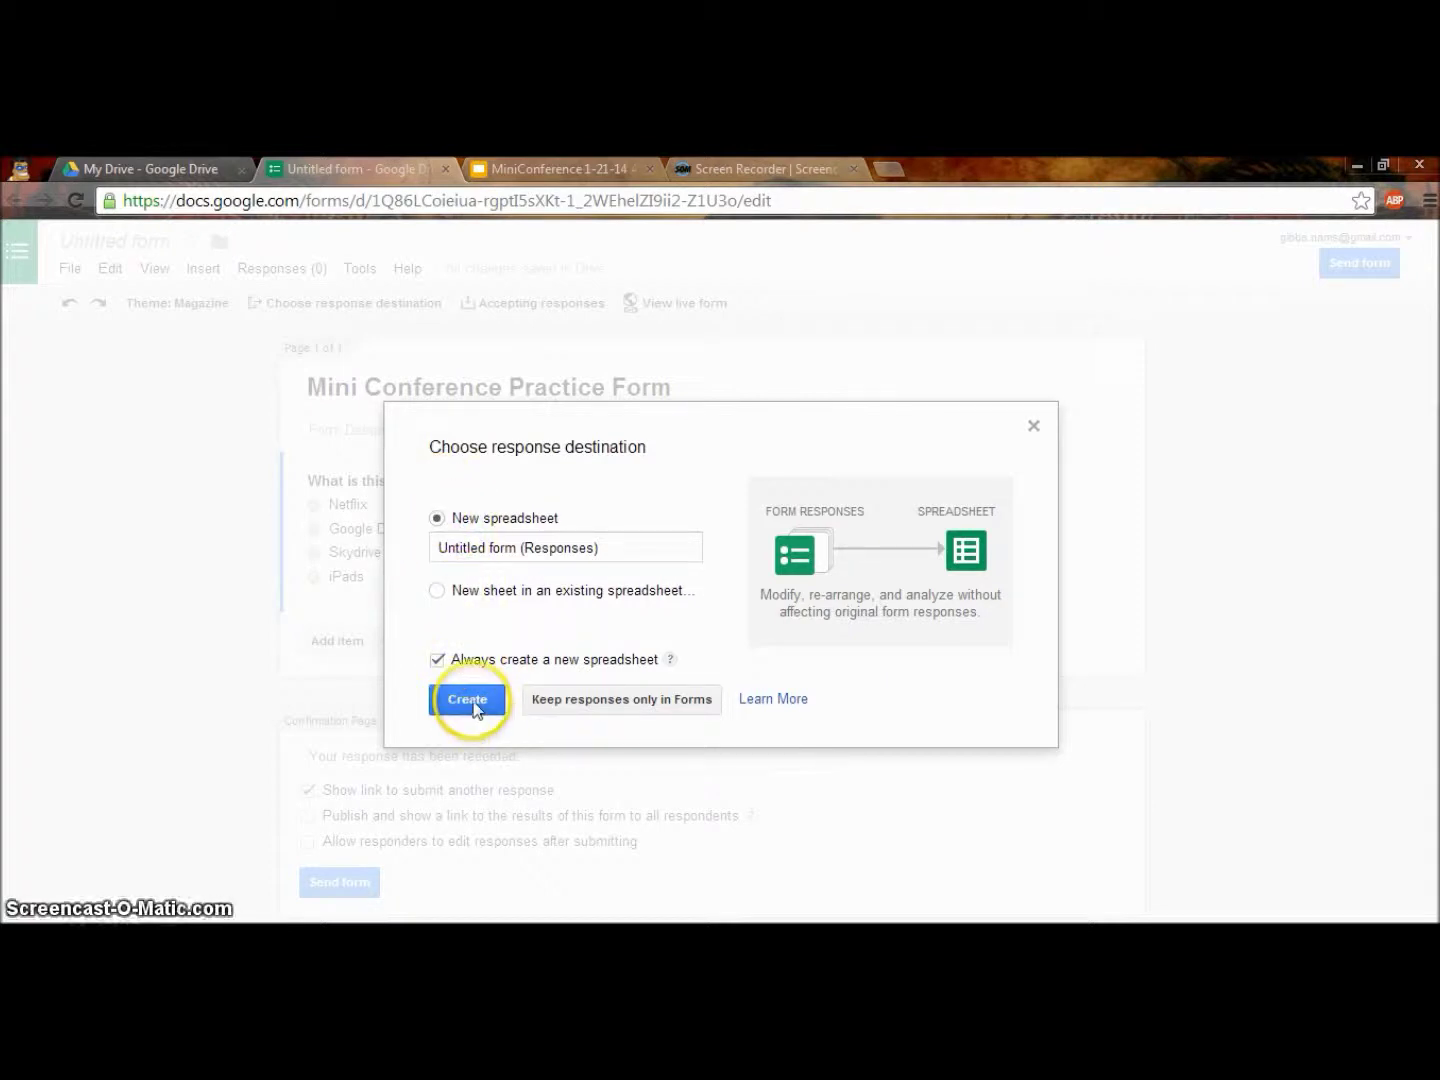
pyautogui.click(1033, 426)
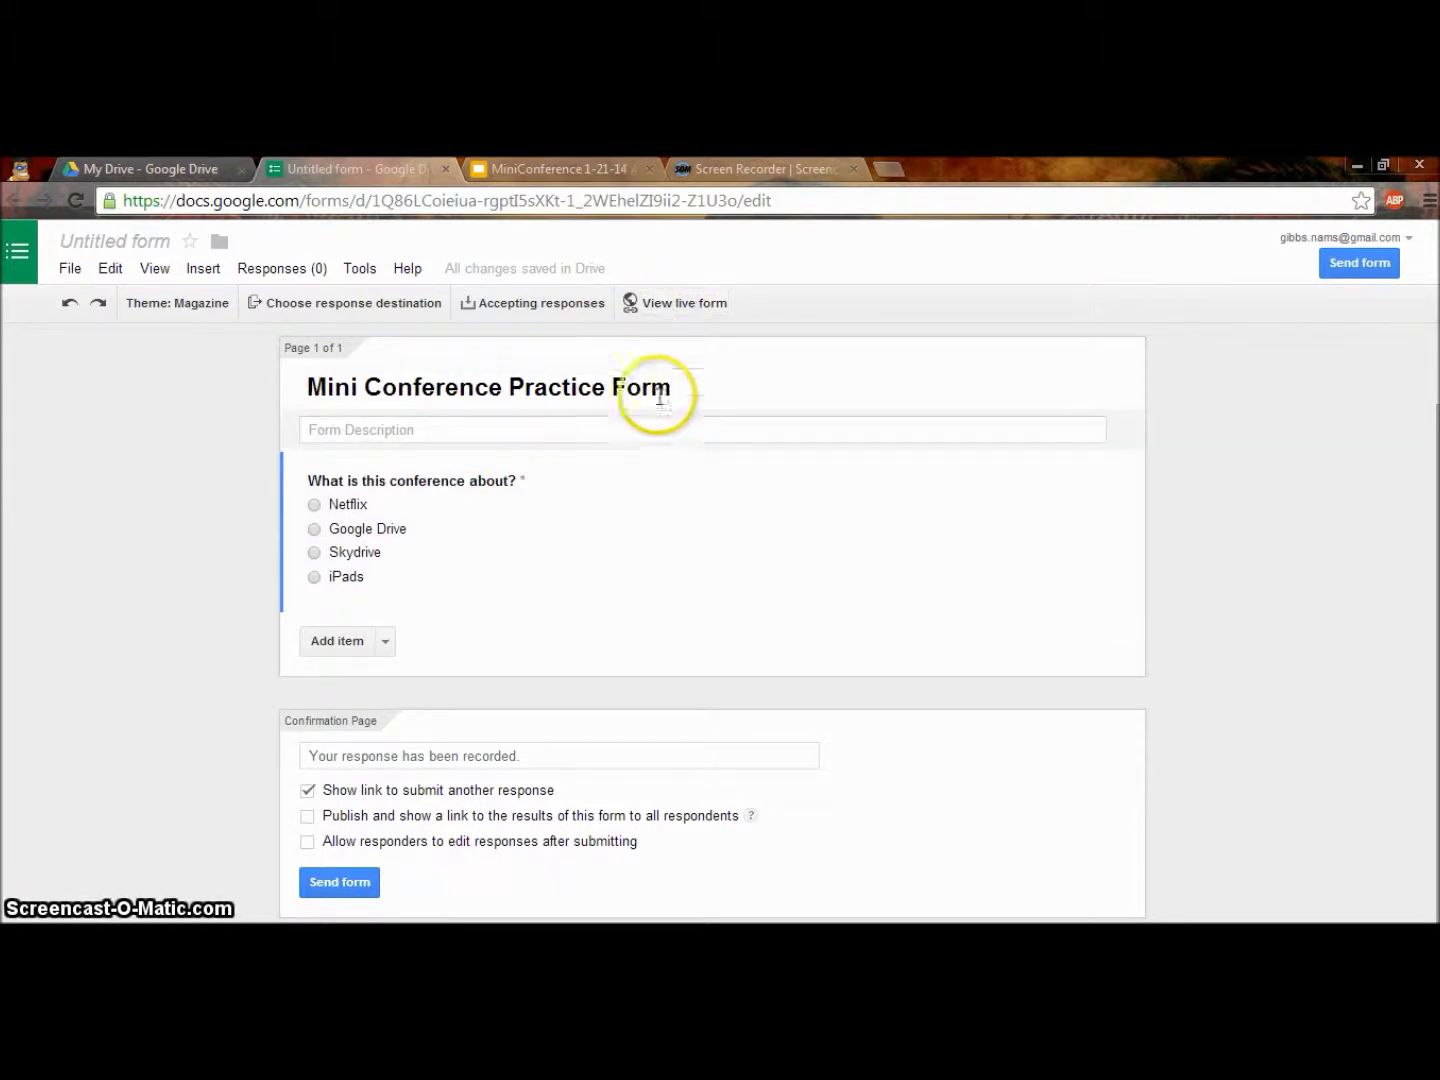
pyautogui.click(663, 306)
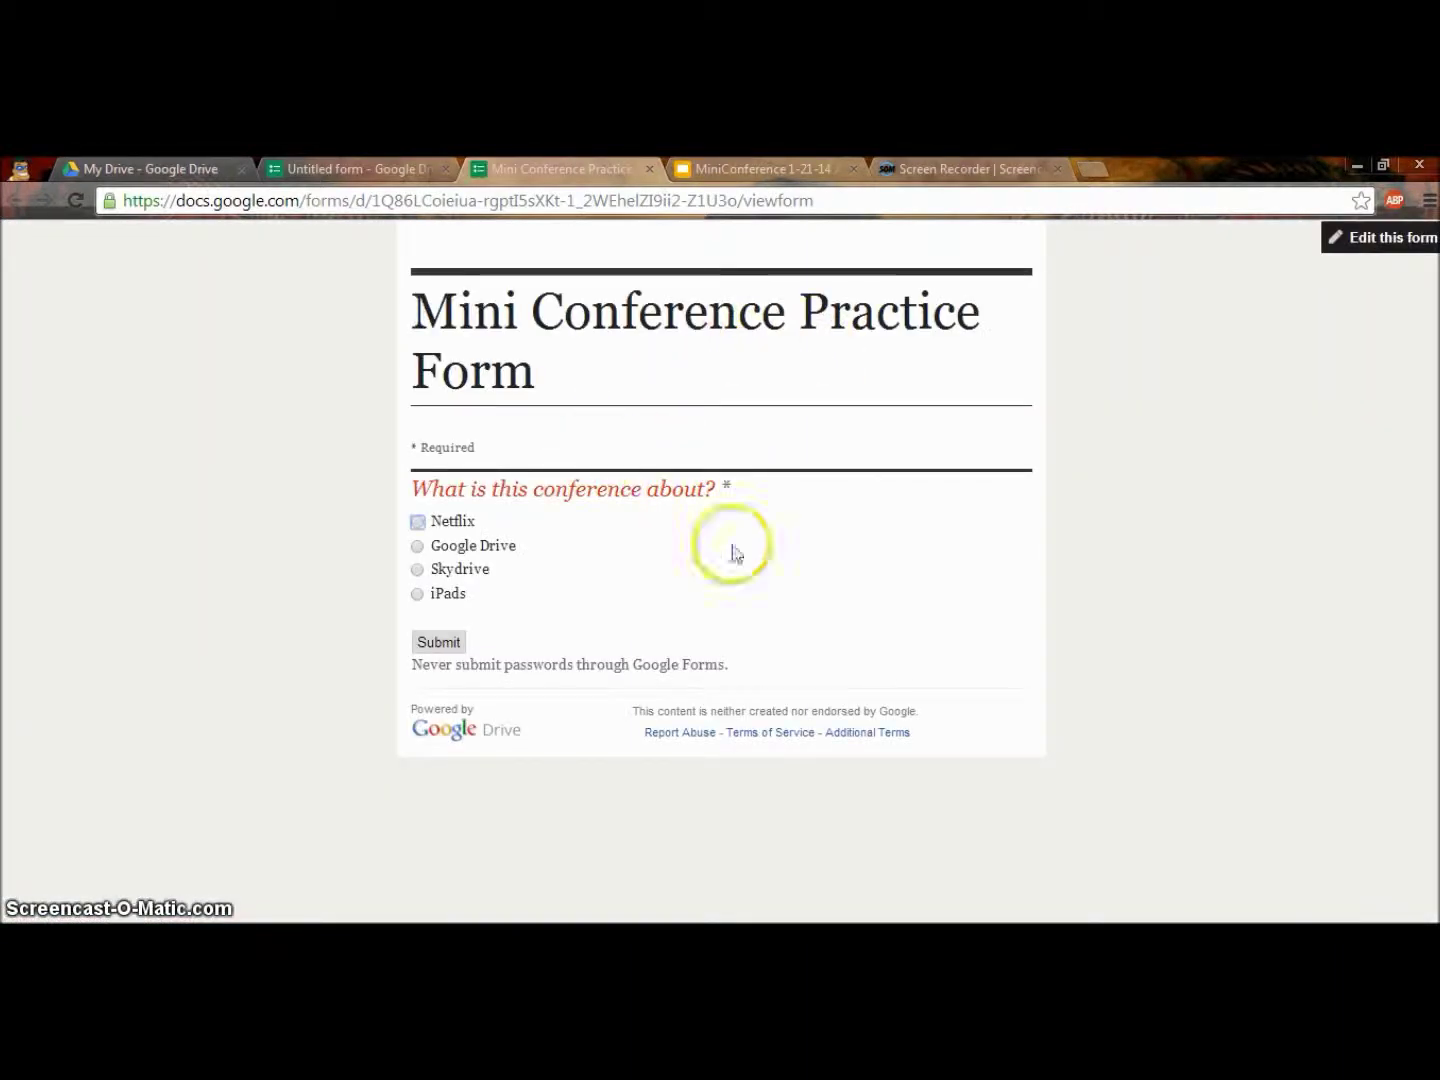
pyautogui.click(417, 545)
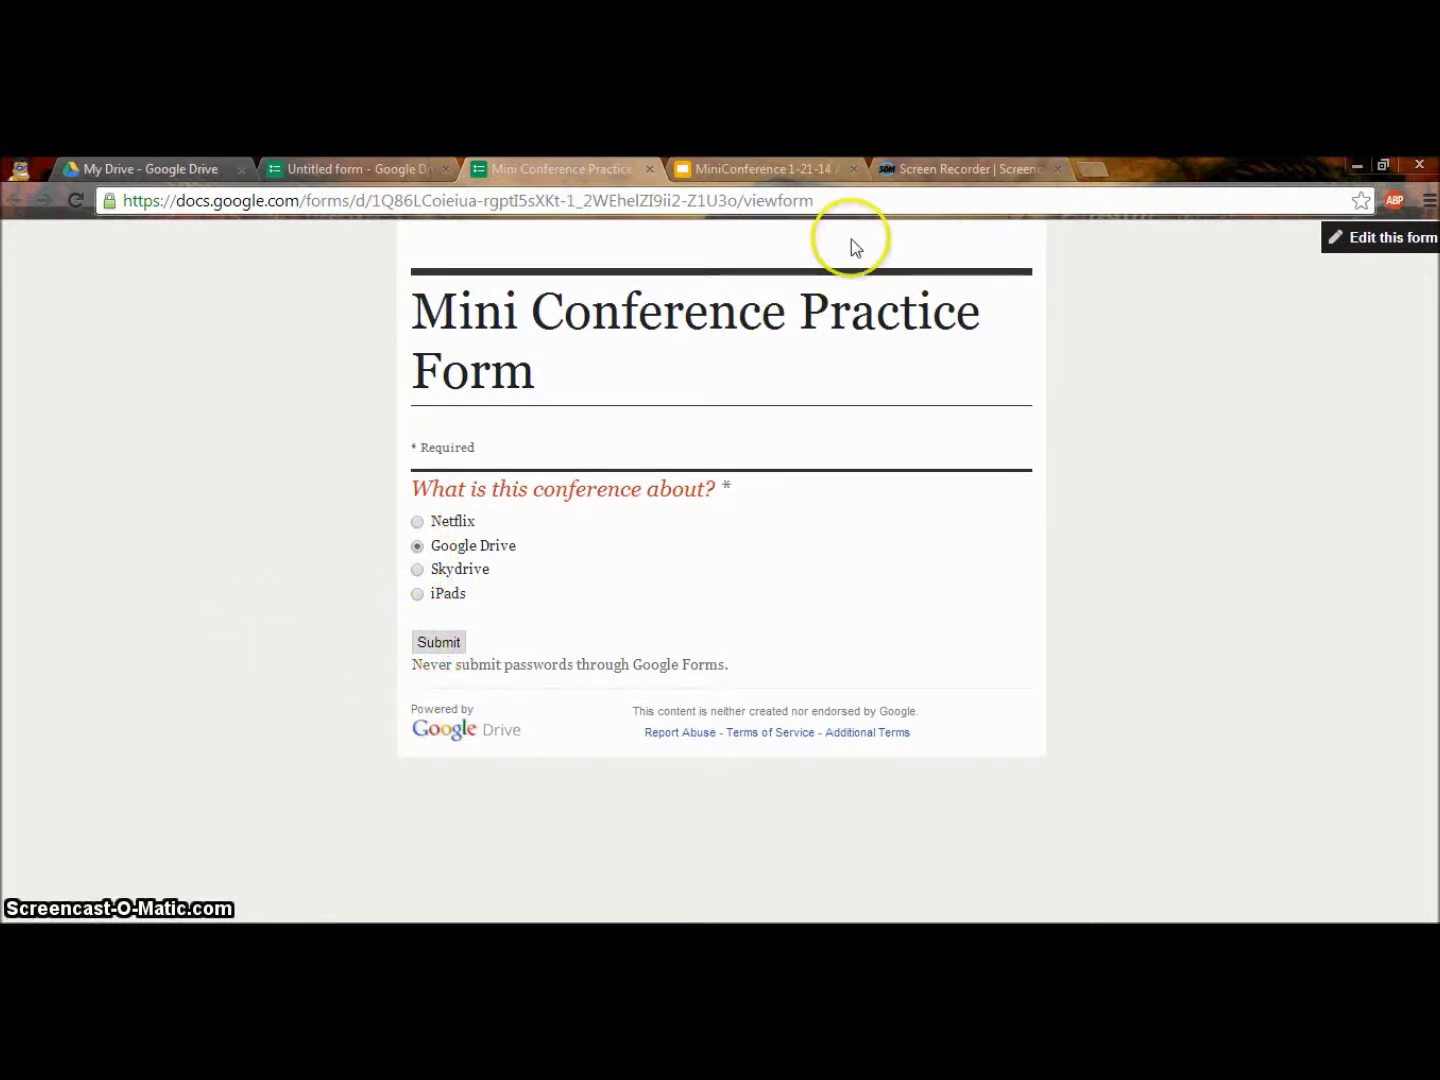
pyautogui.click(646, 170)
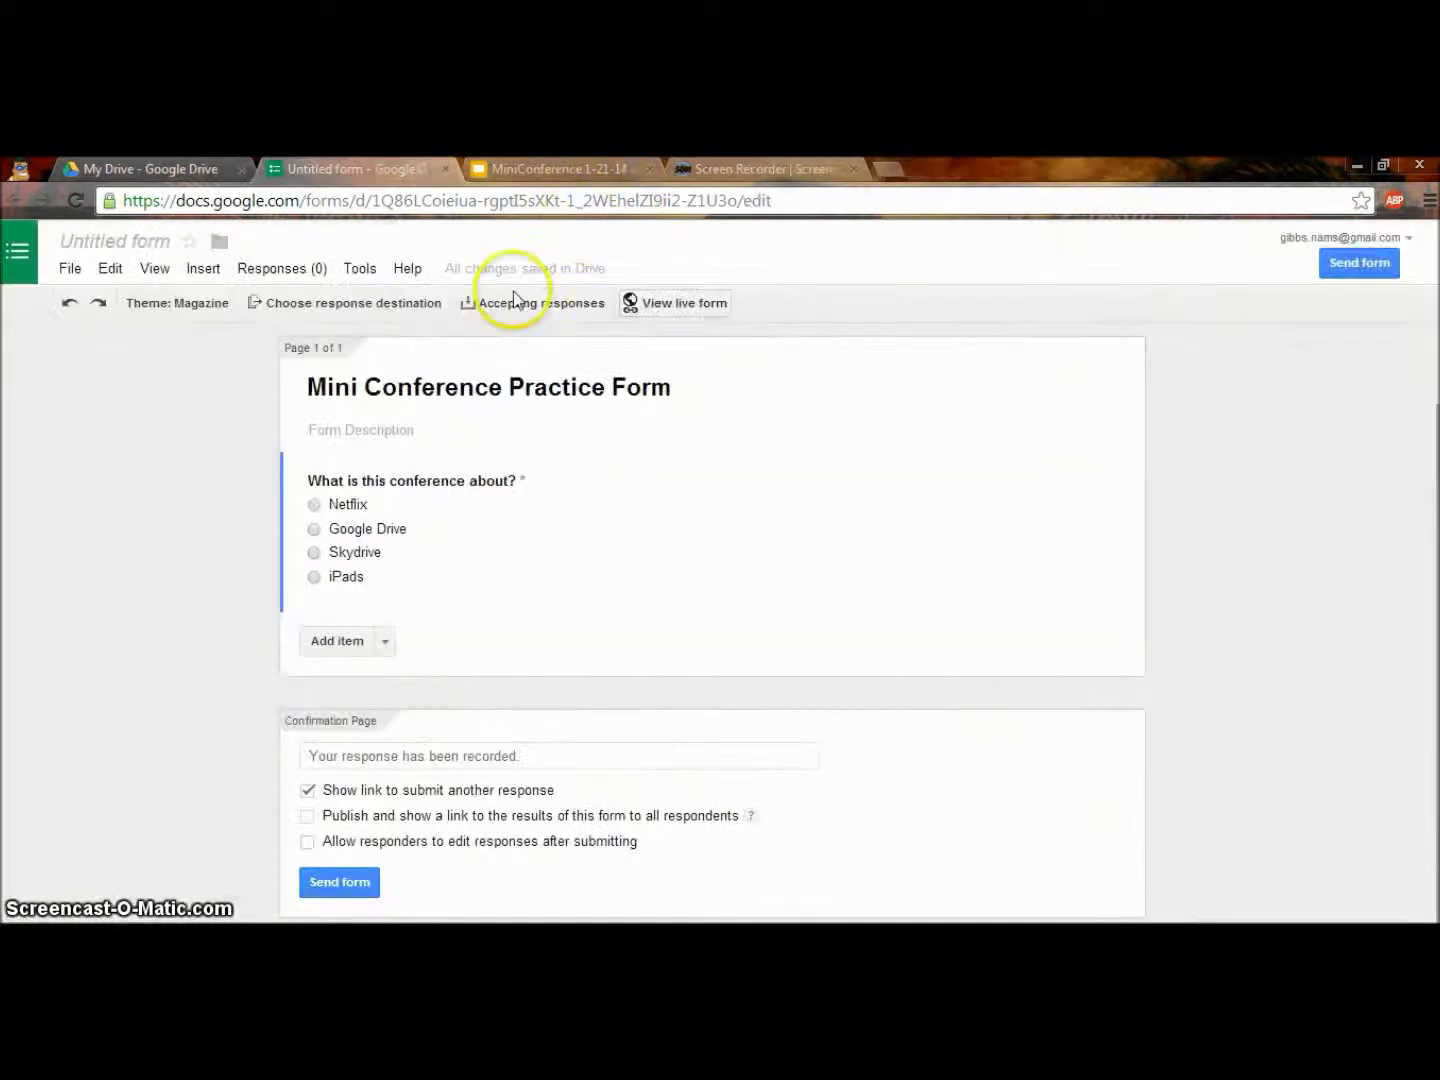
# Reopen the conference question and close it again with Done.
pyautogui.click(392, 443)
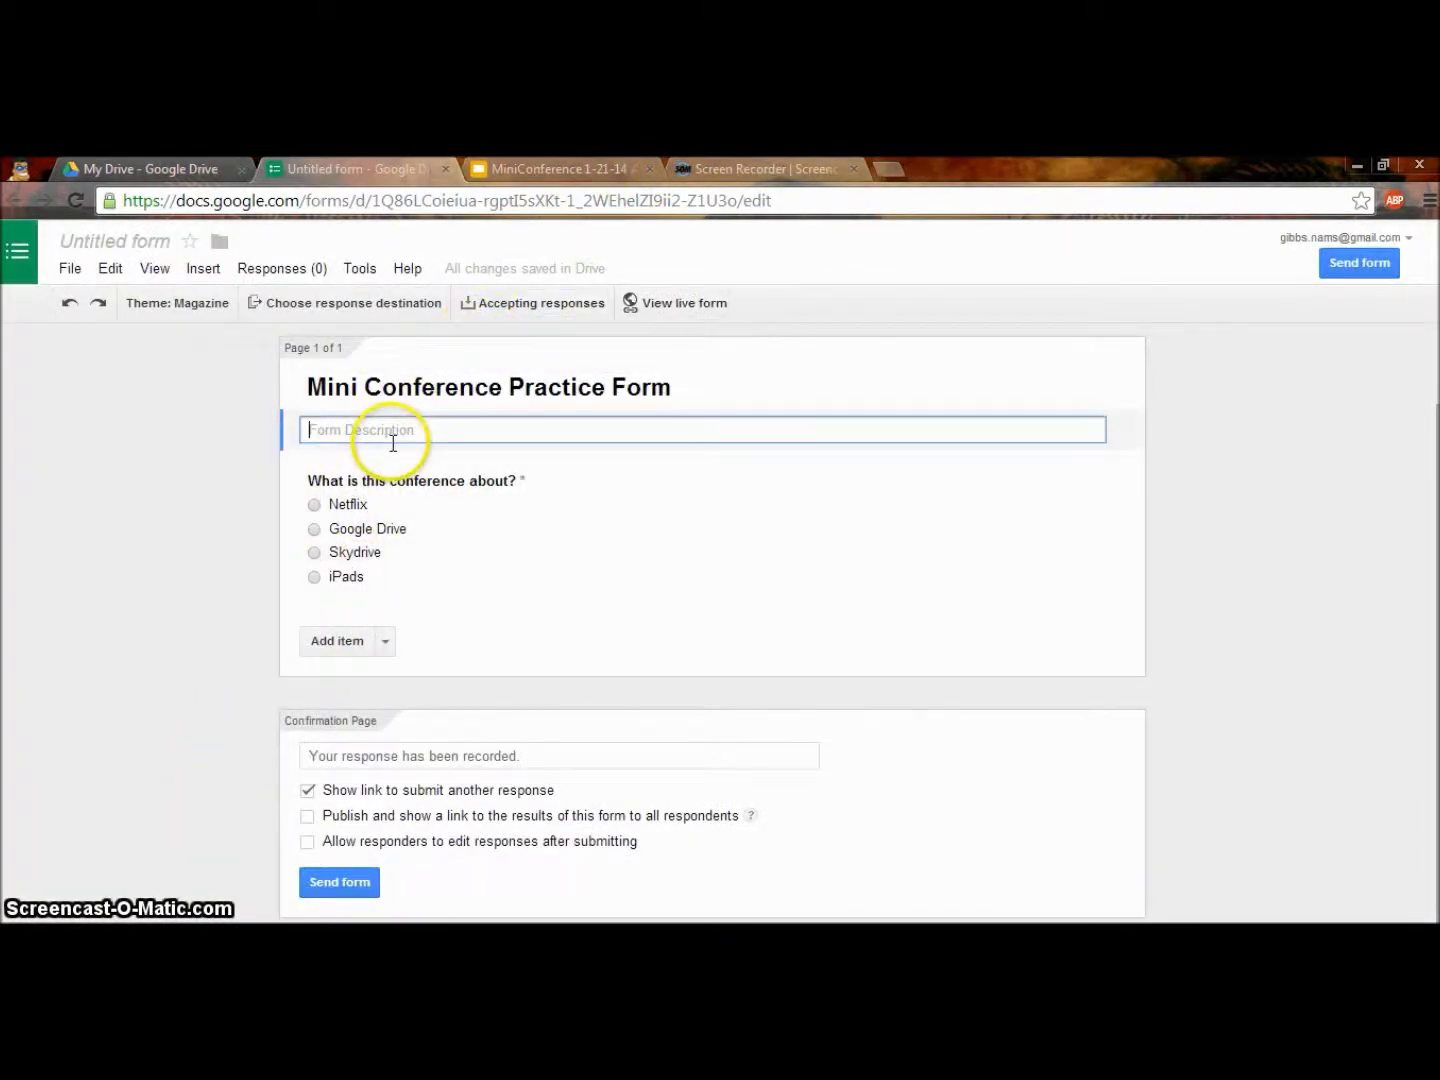
pyautogui.click(354, 458)
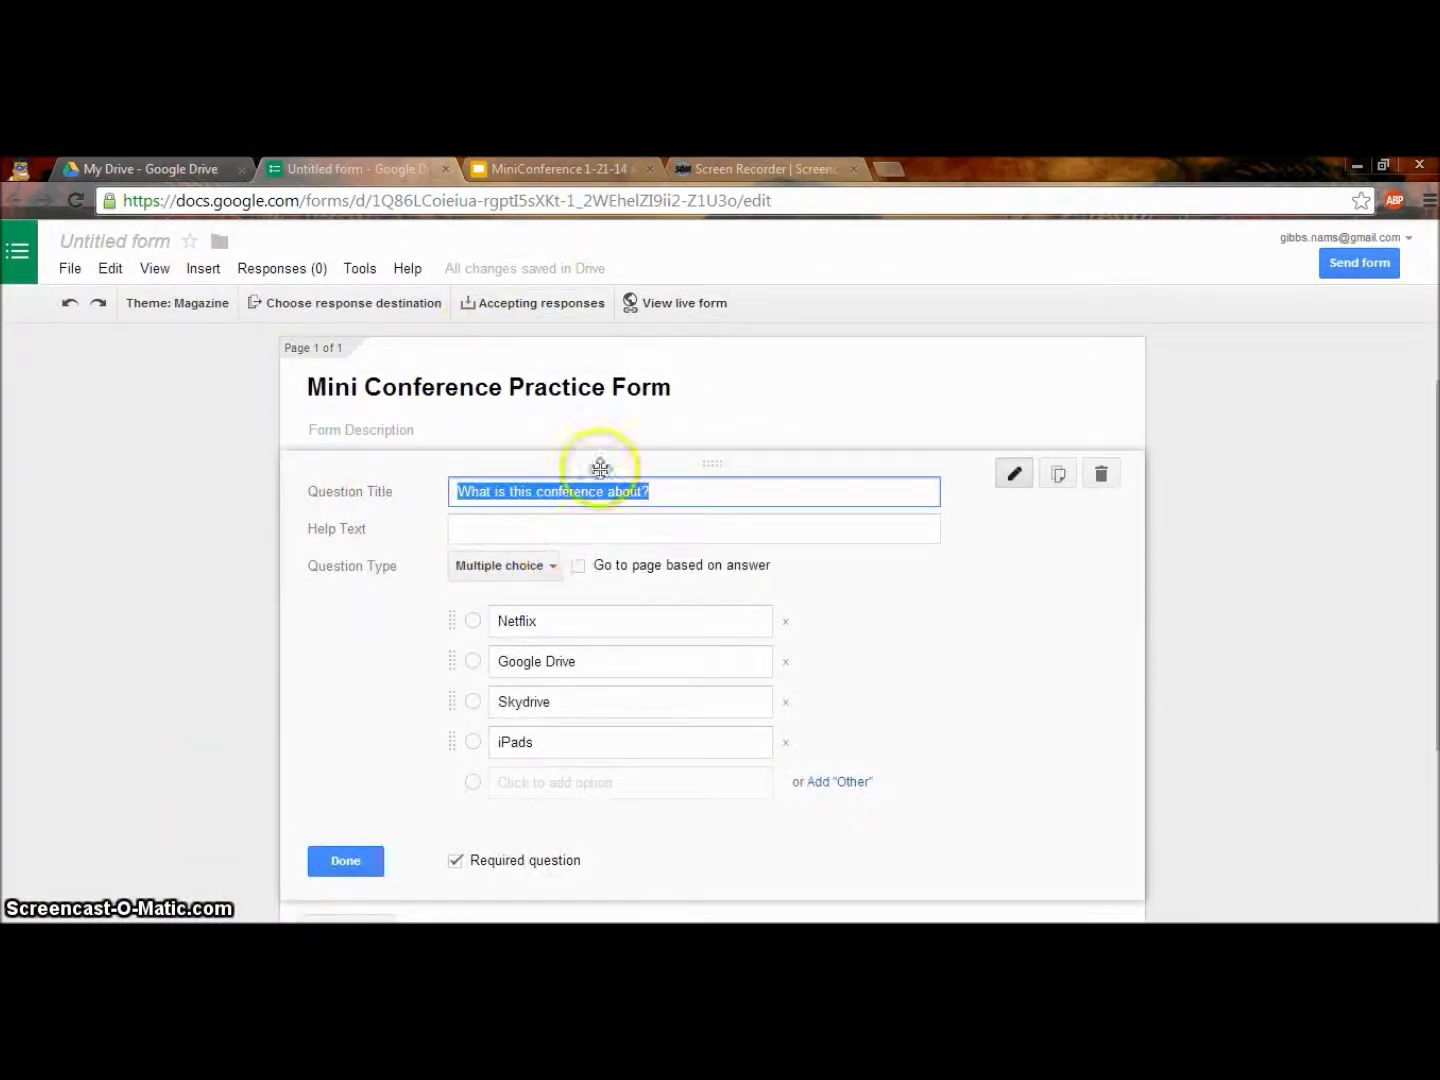
pyautogui.click(1221, 409)
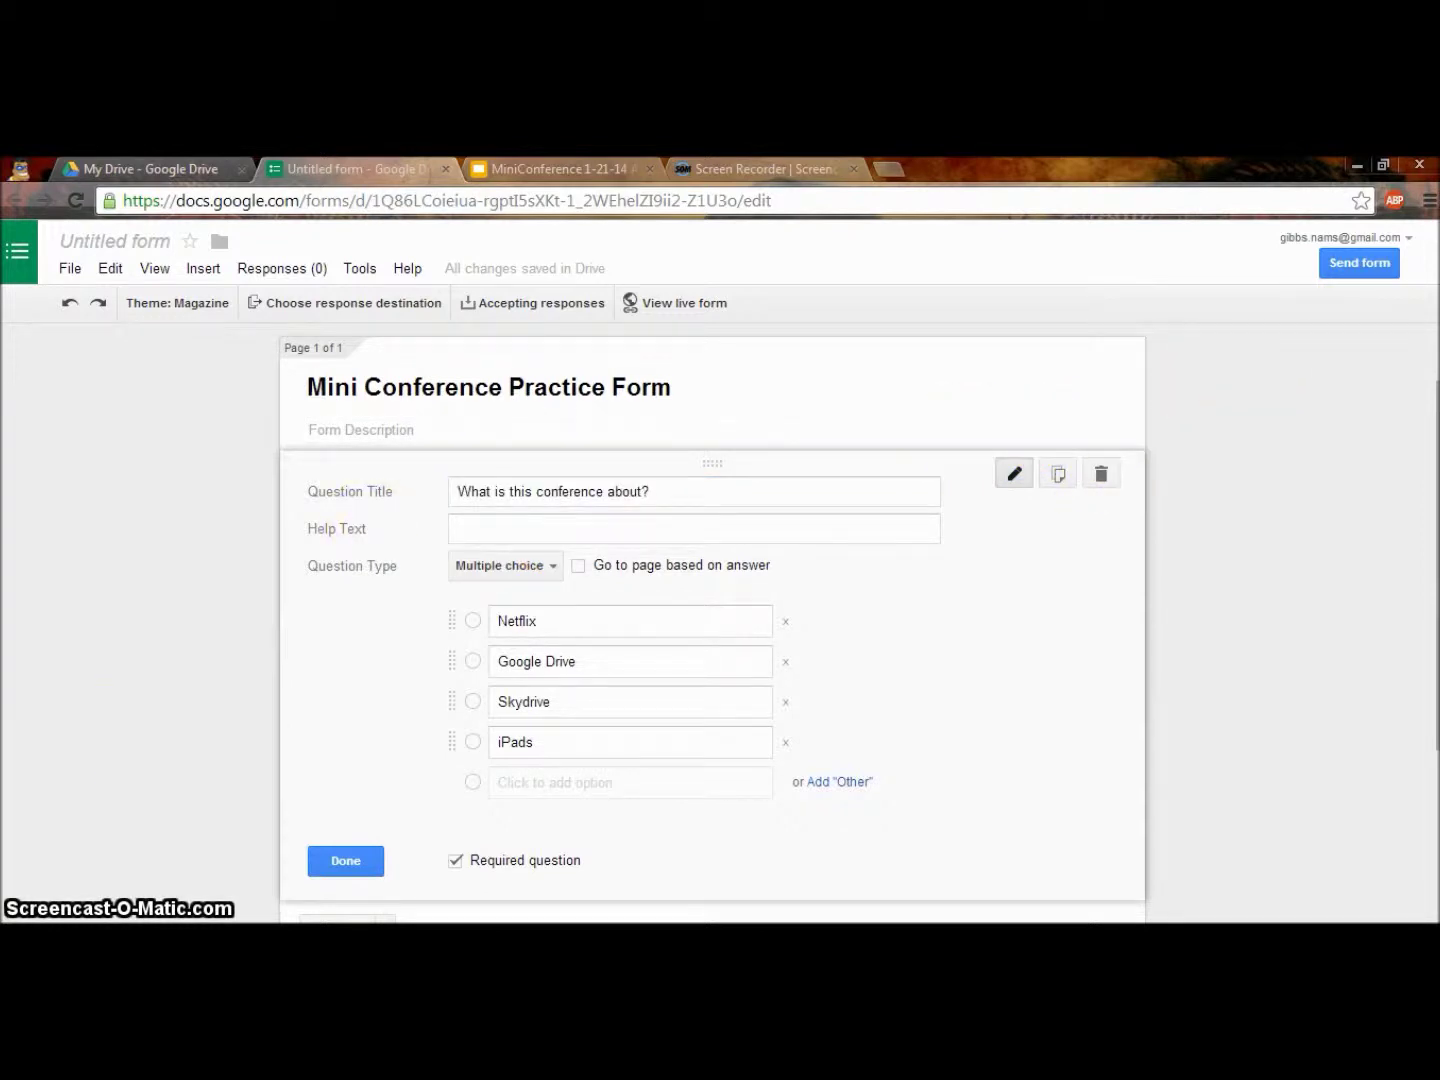
pyautogui.click(378, 877)
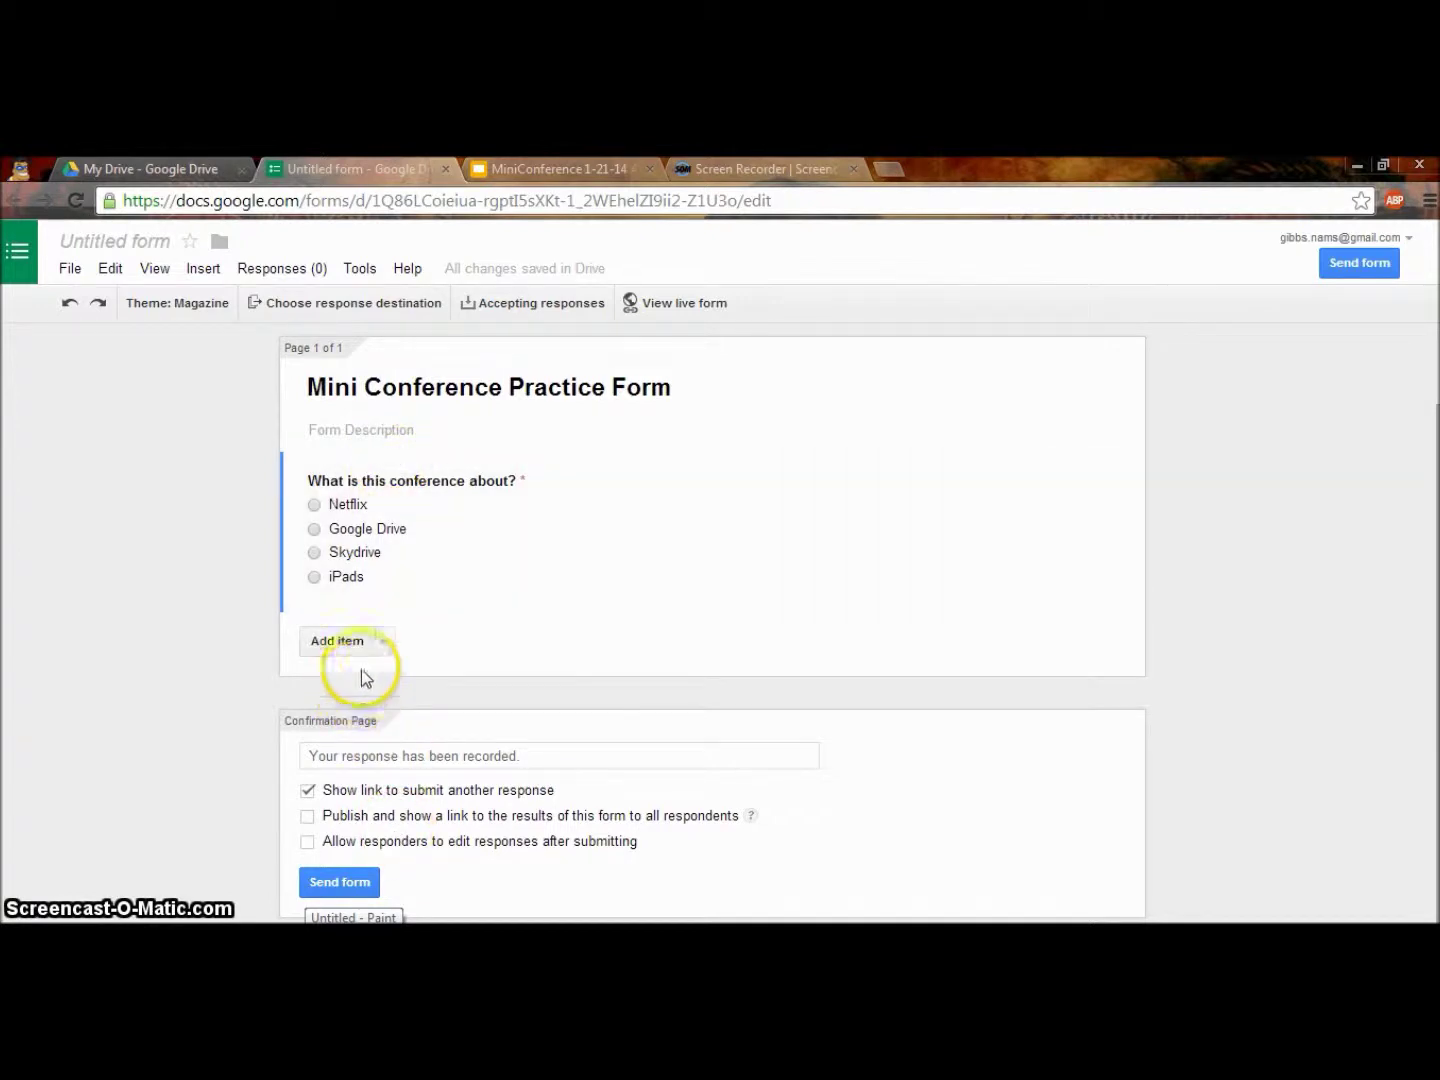
# Add a required short-answer 'Name' question, then start another text question.
pyautogui.click(380, 644)
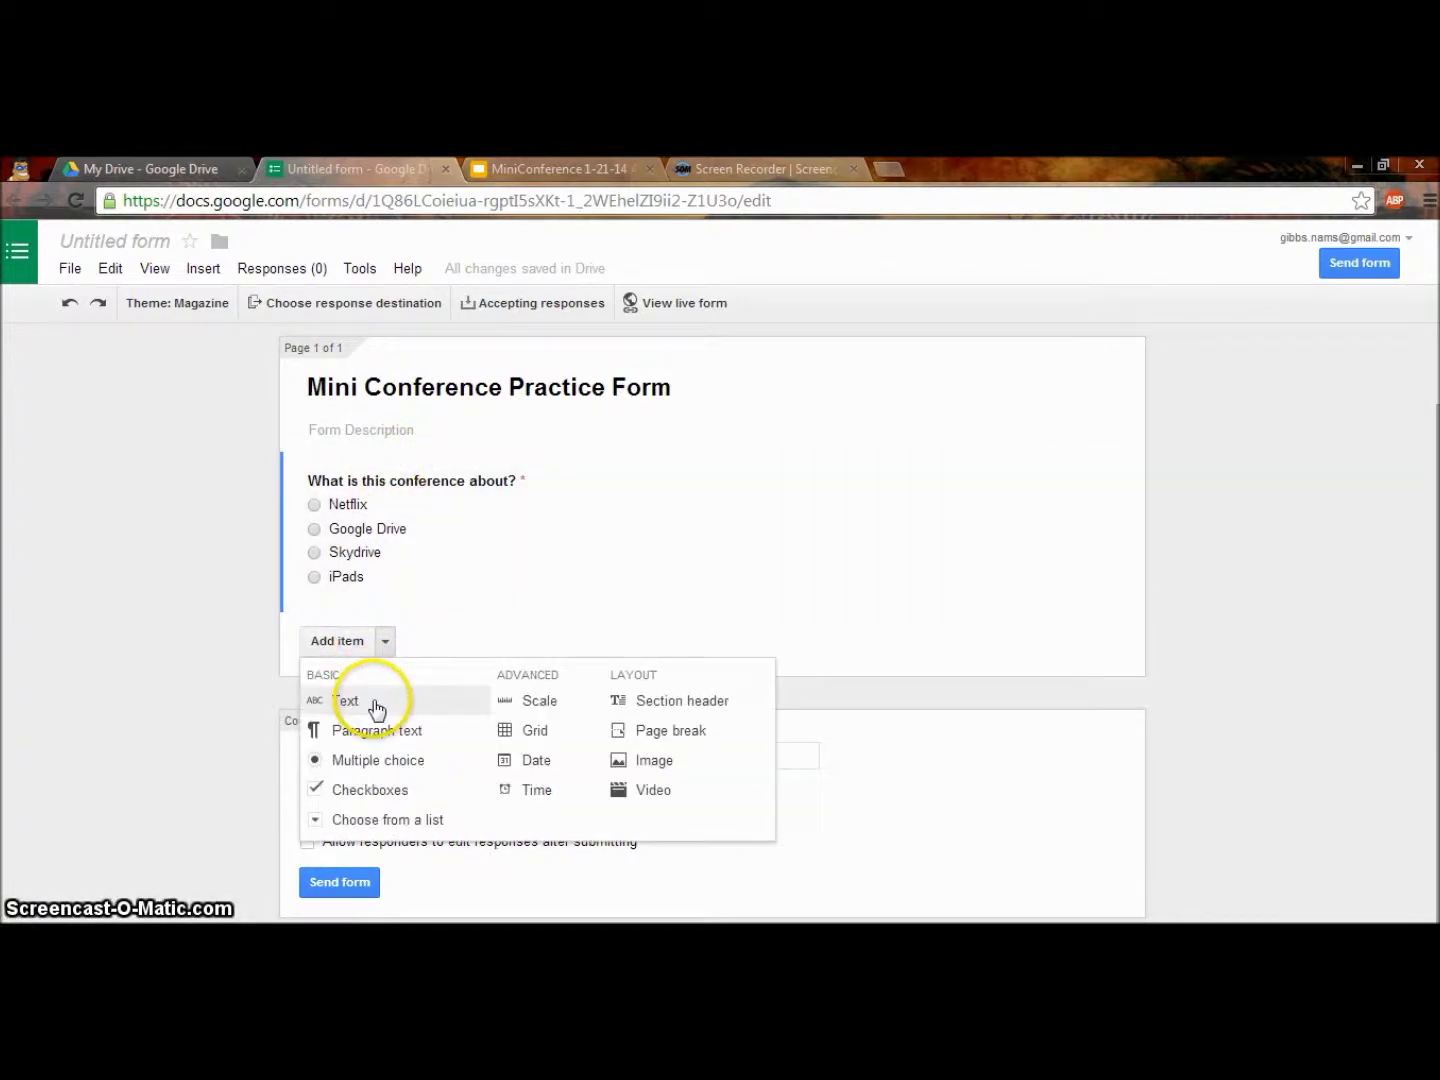
pyautogui.click(376, 707)
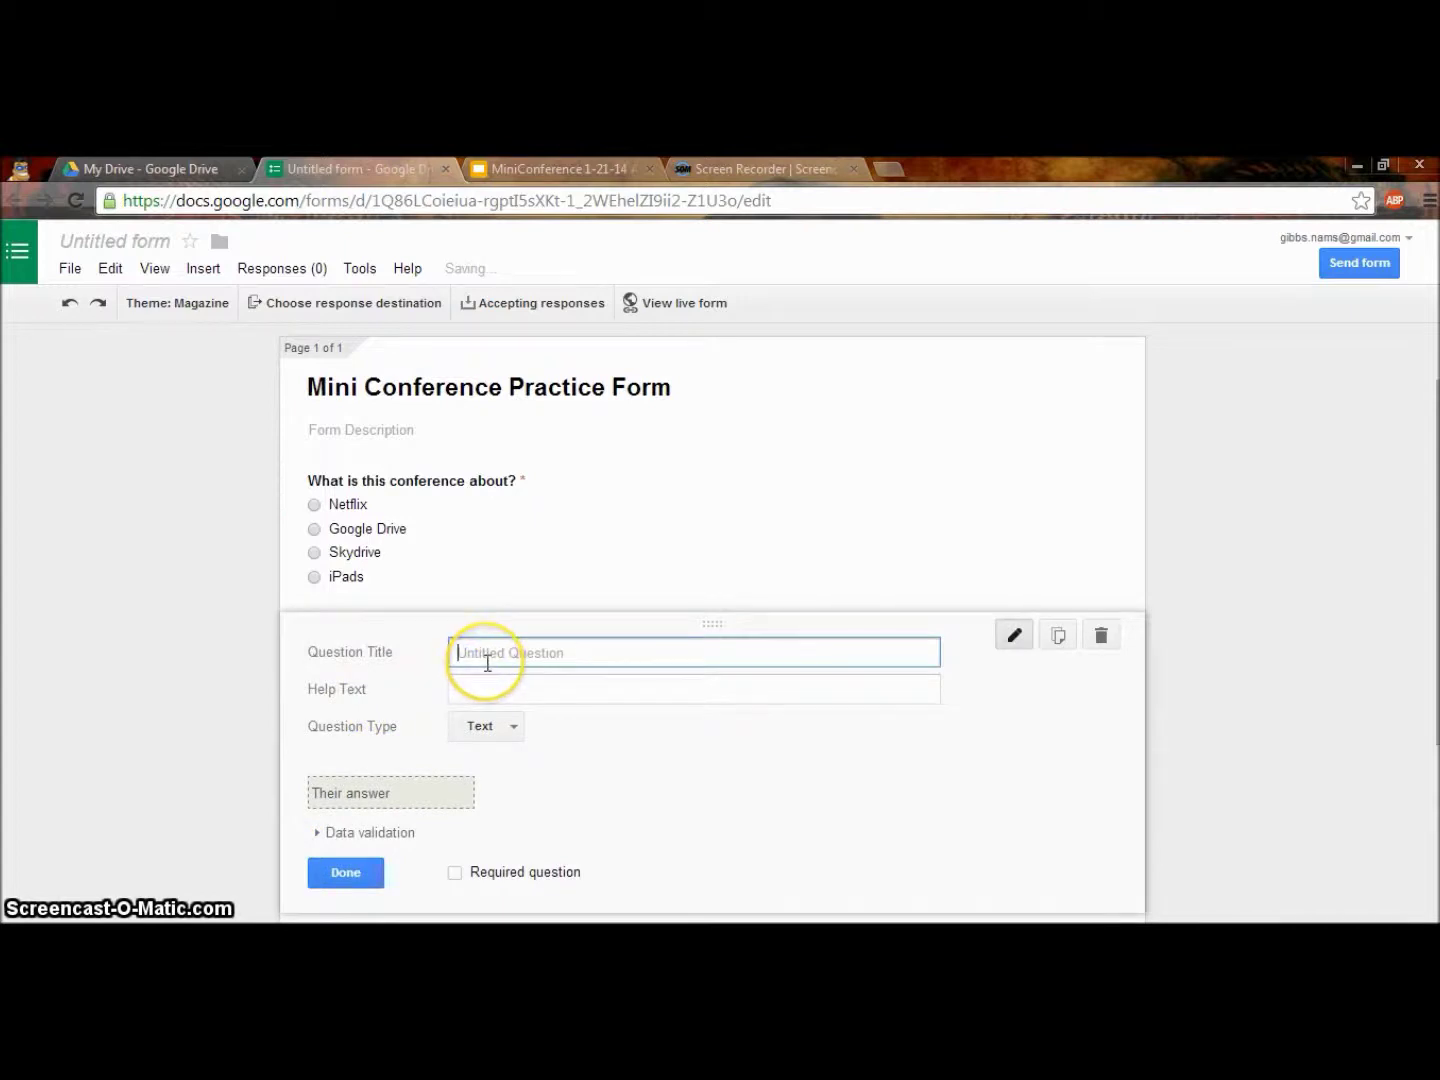
pyautogui.write('Name')
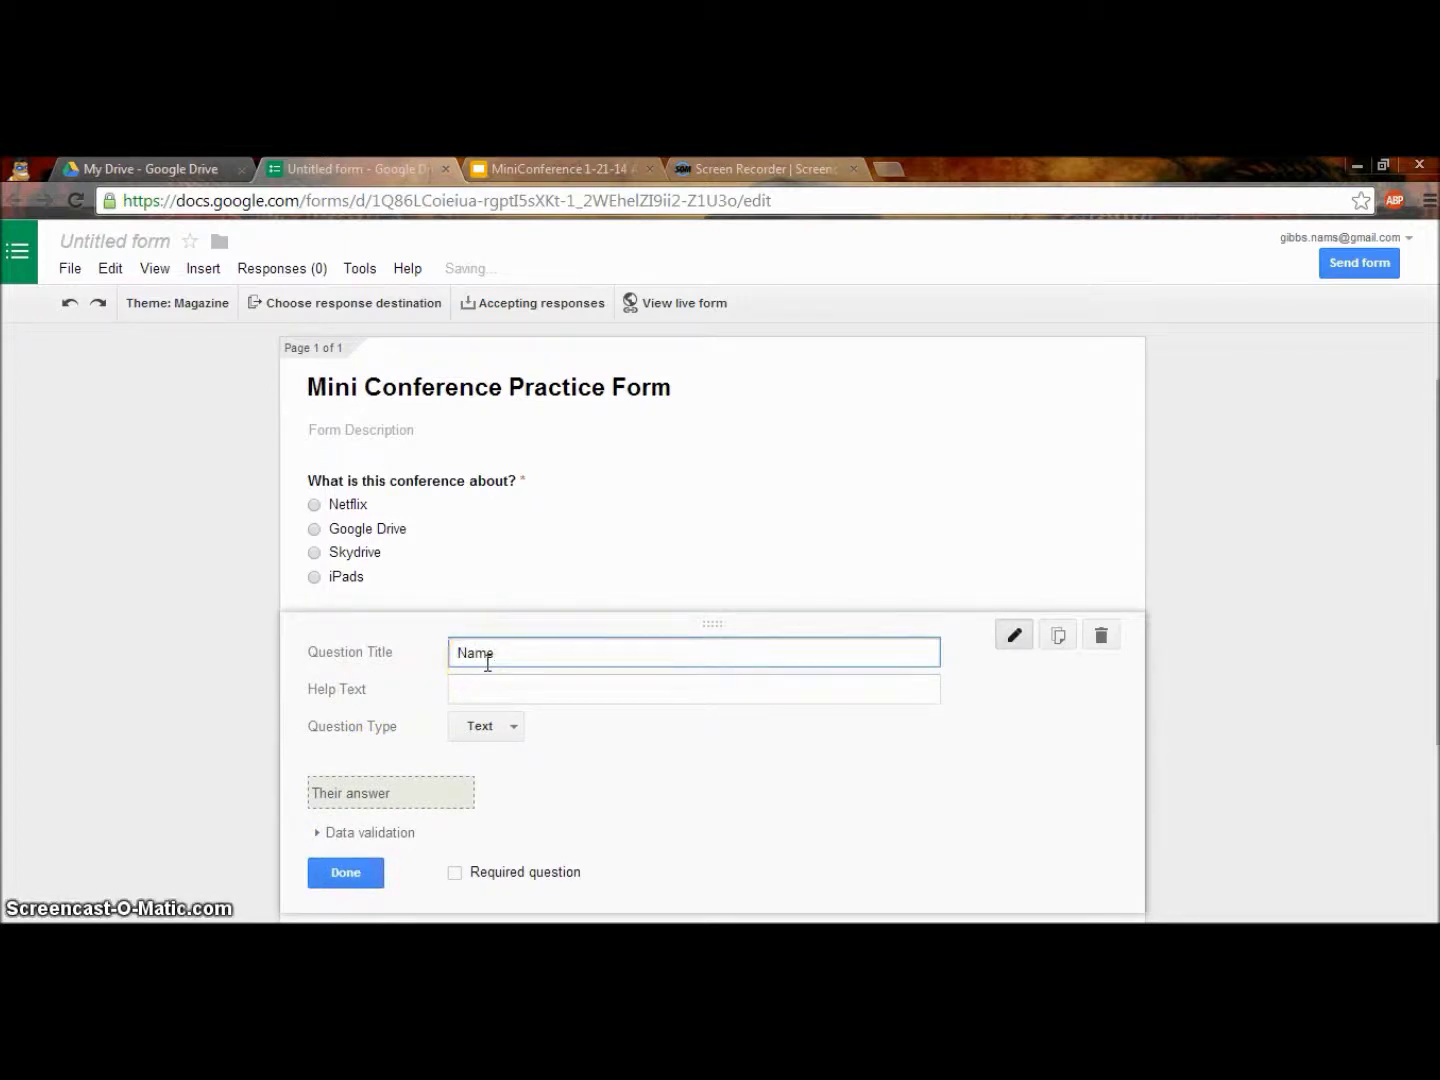
pyautogui.click(467, 877)
pyautogui.click(454, 877)
pyautogui.click(344, 874)
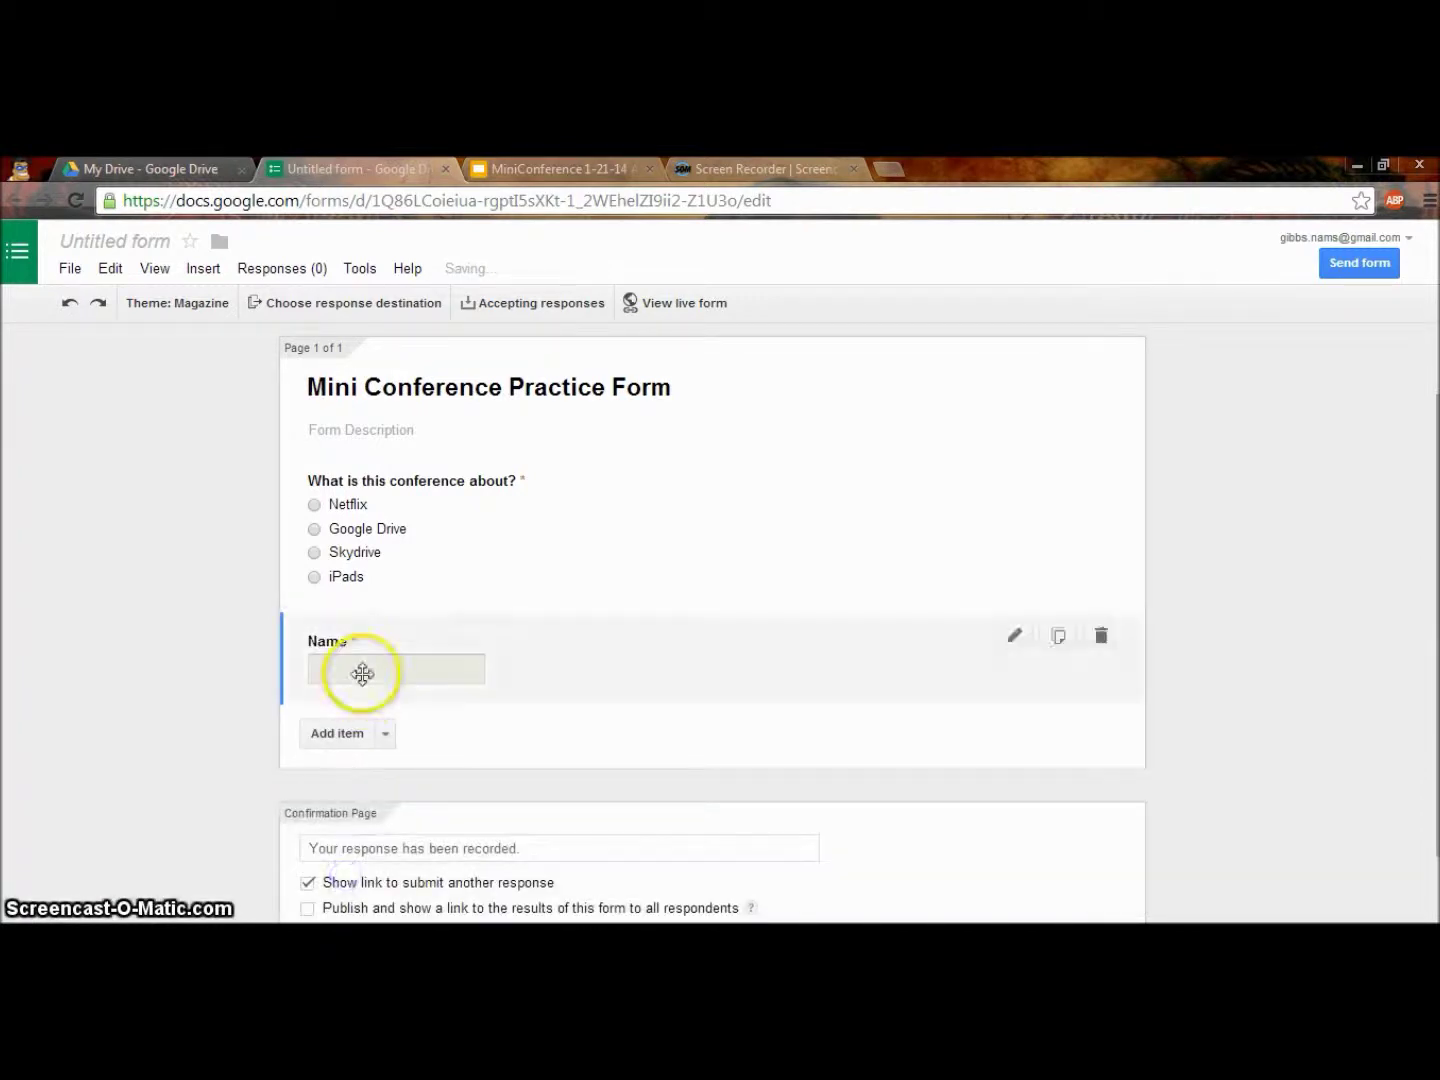
pyautogui.click(385, 733)
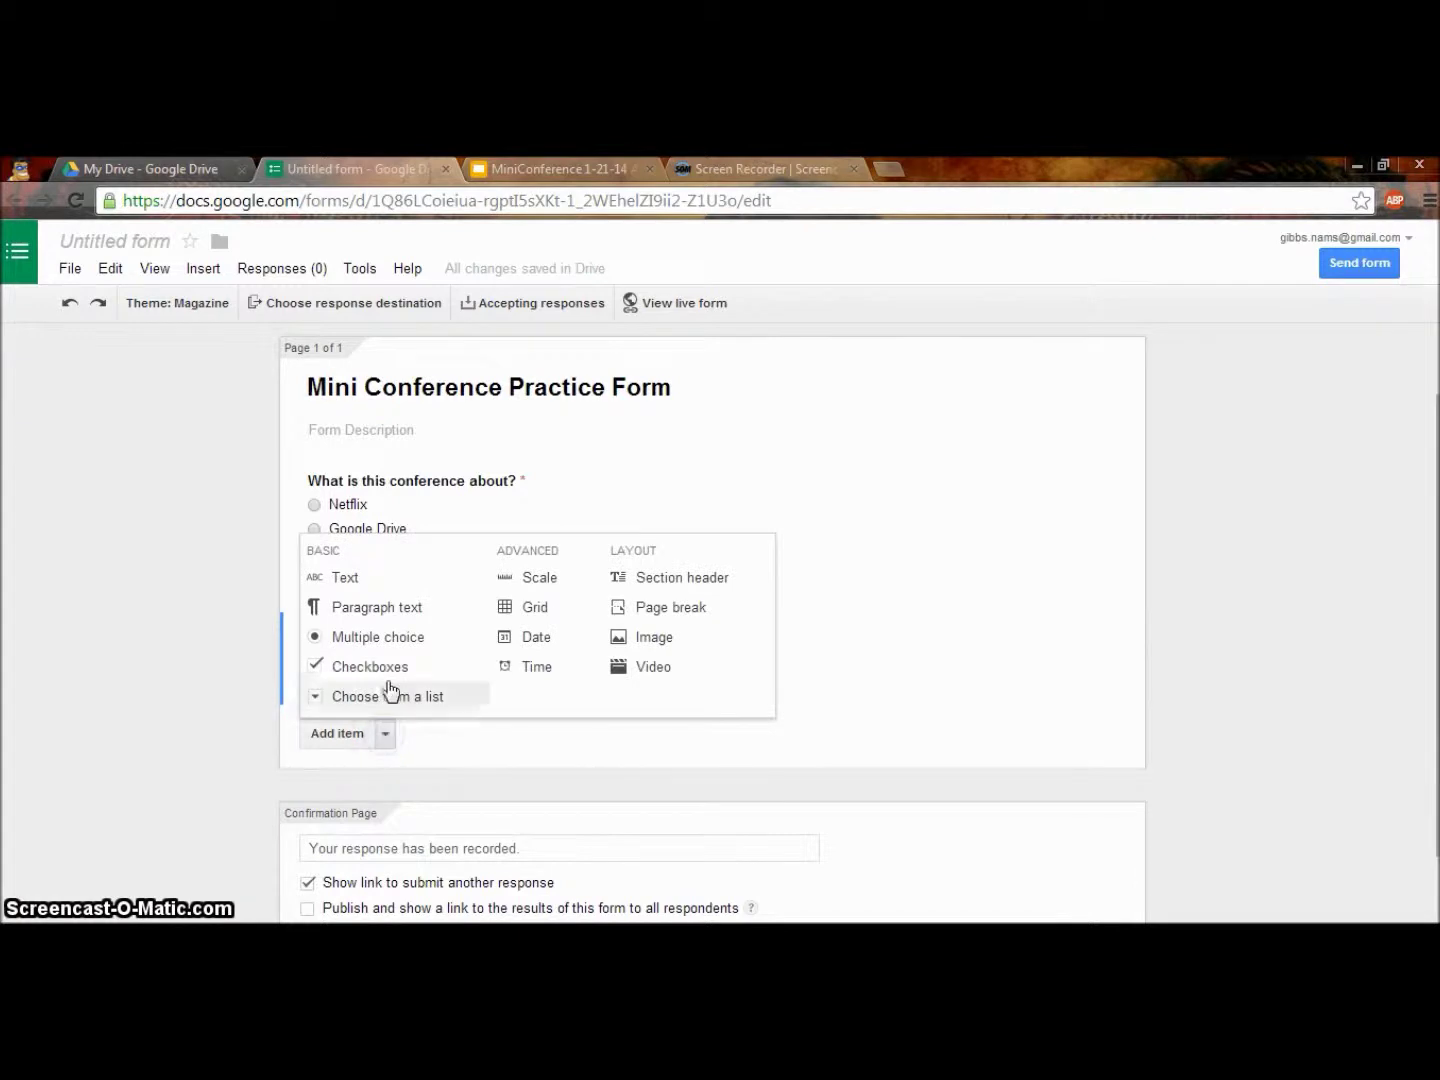
pyautogui.click(379, 589)
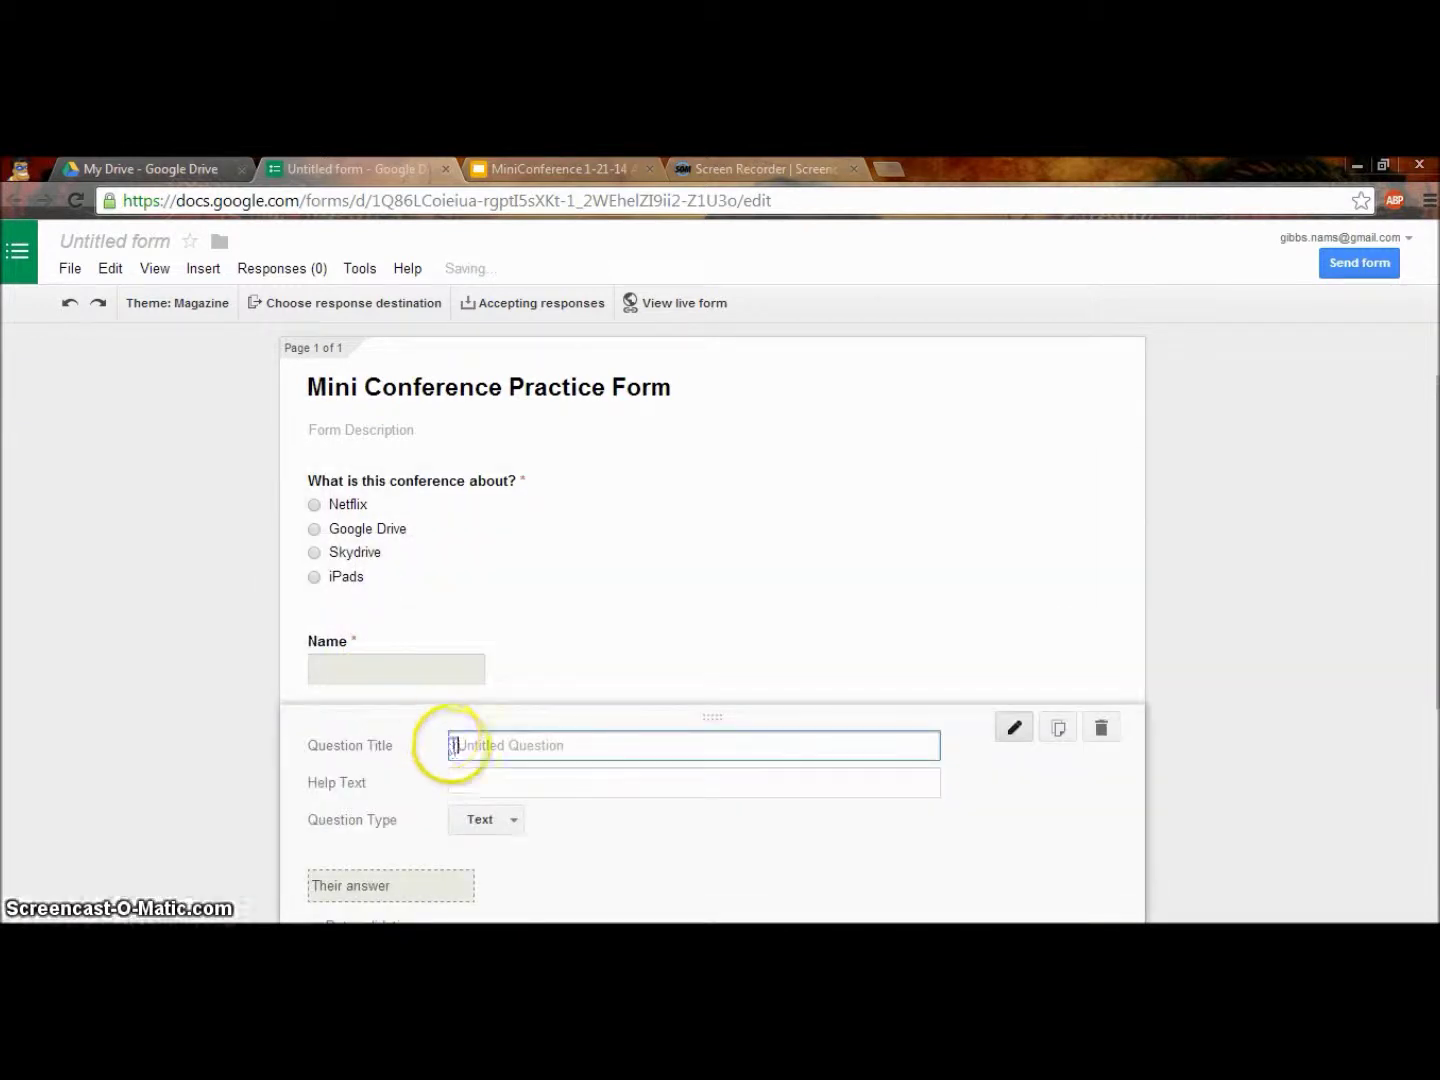
# Title the new text question 'ACS Email address' and make it required.
pyautogui.write('ACS Email add')
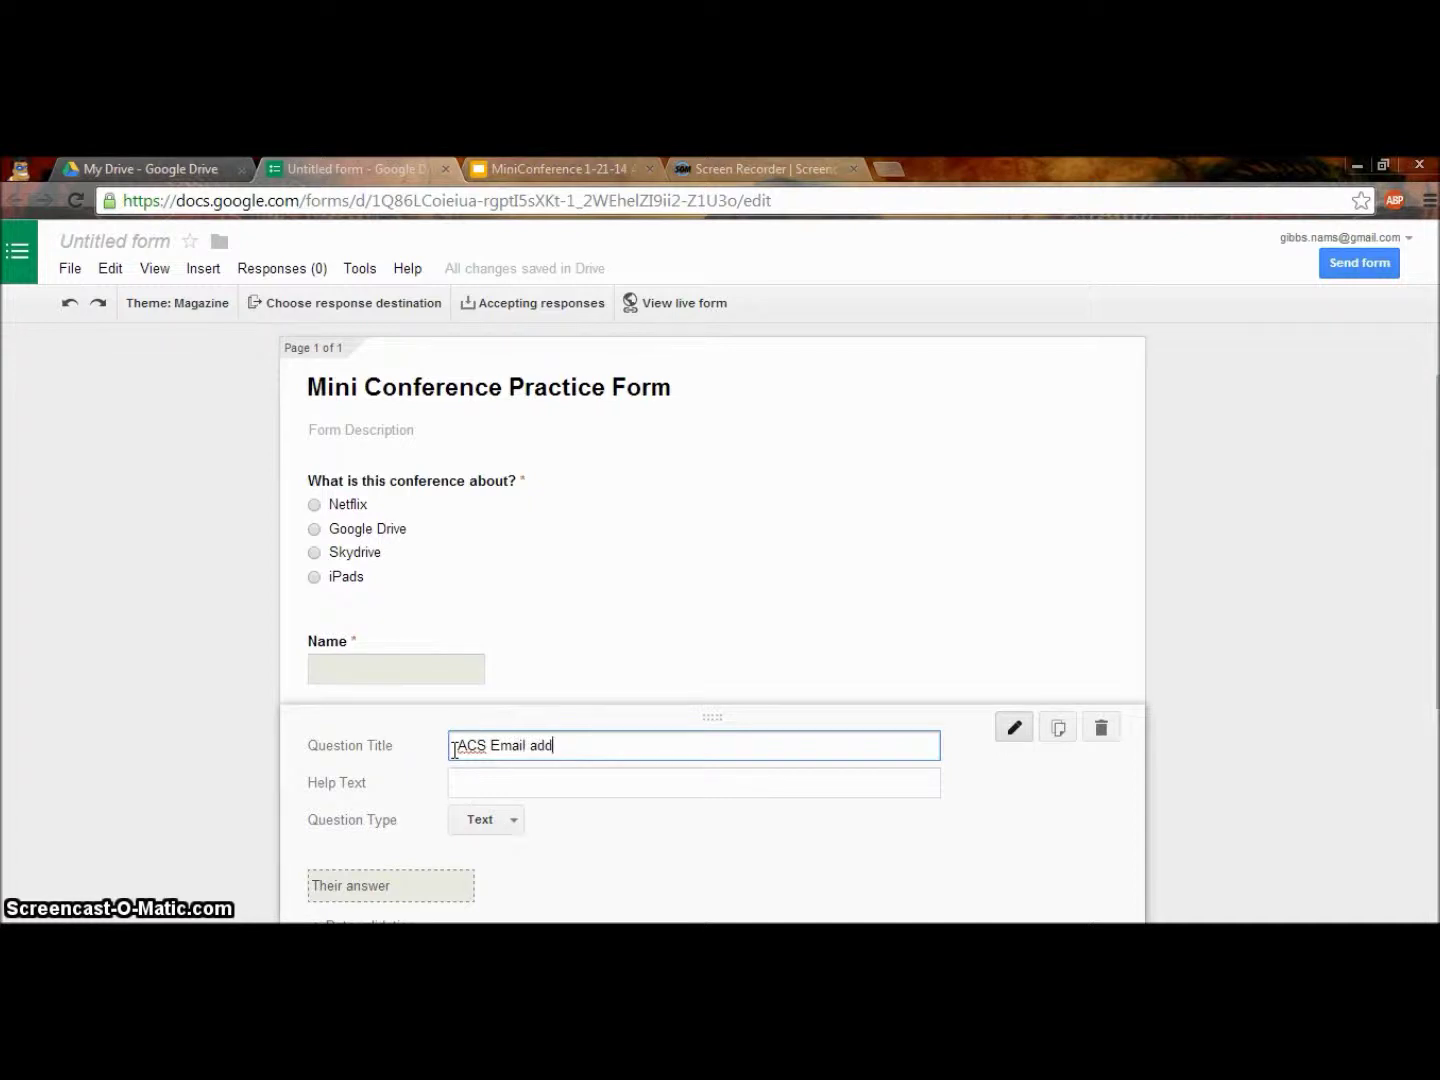
pyautogui.write('ress')
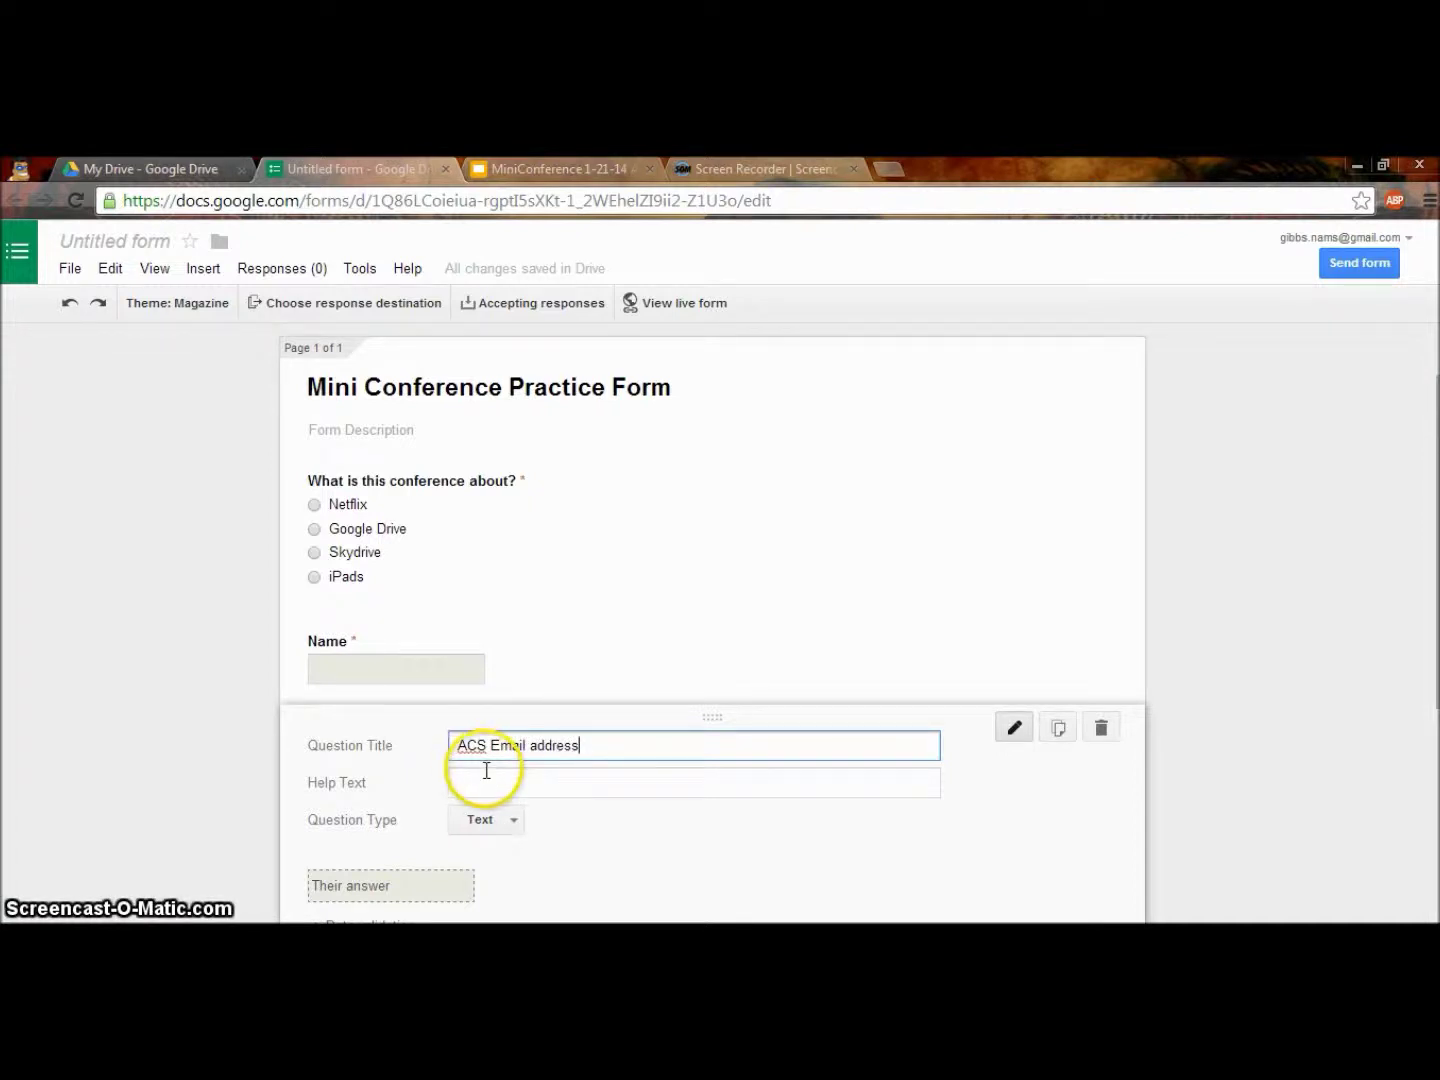
pyautogui.scroll(-1, 503, 839)
pyautogui.click(457, 859)
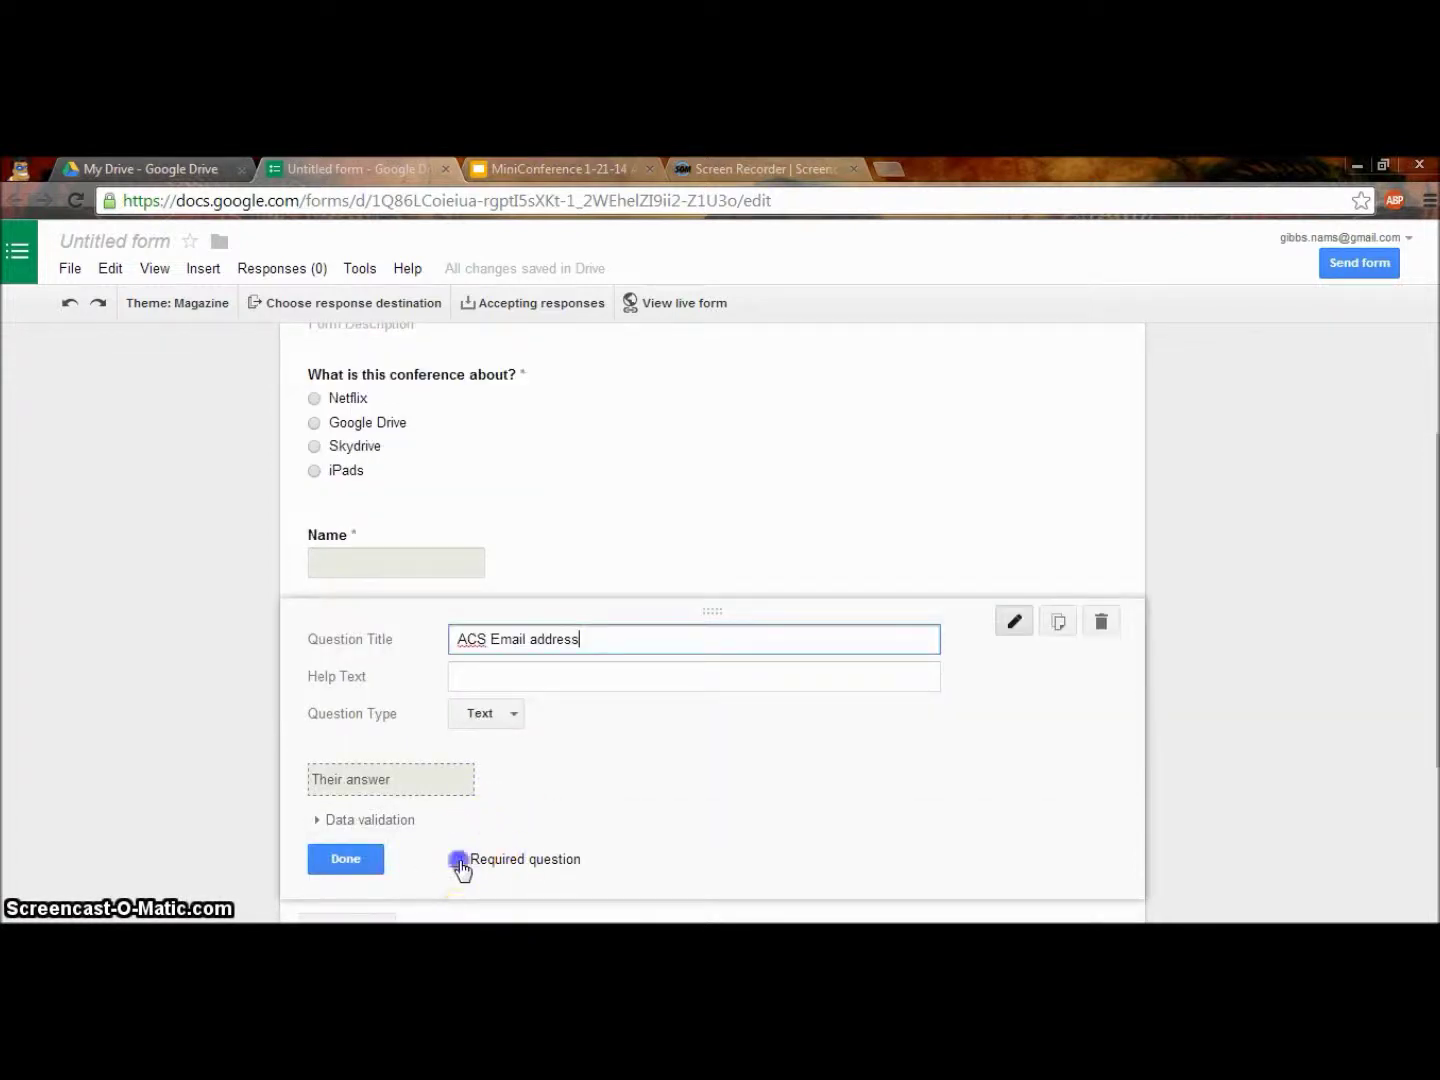
pyautogui.click(358, 866)
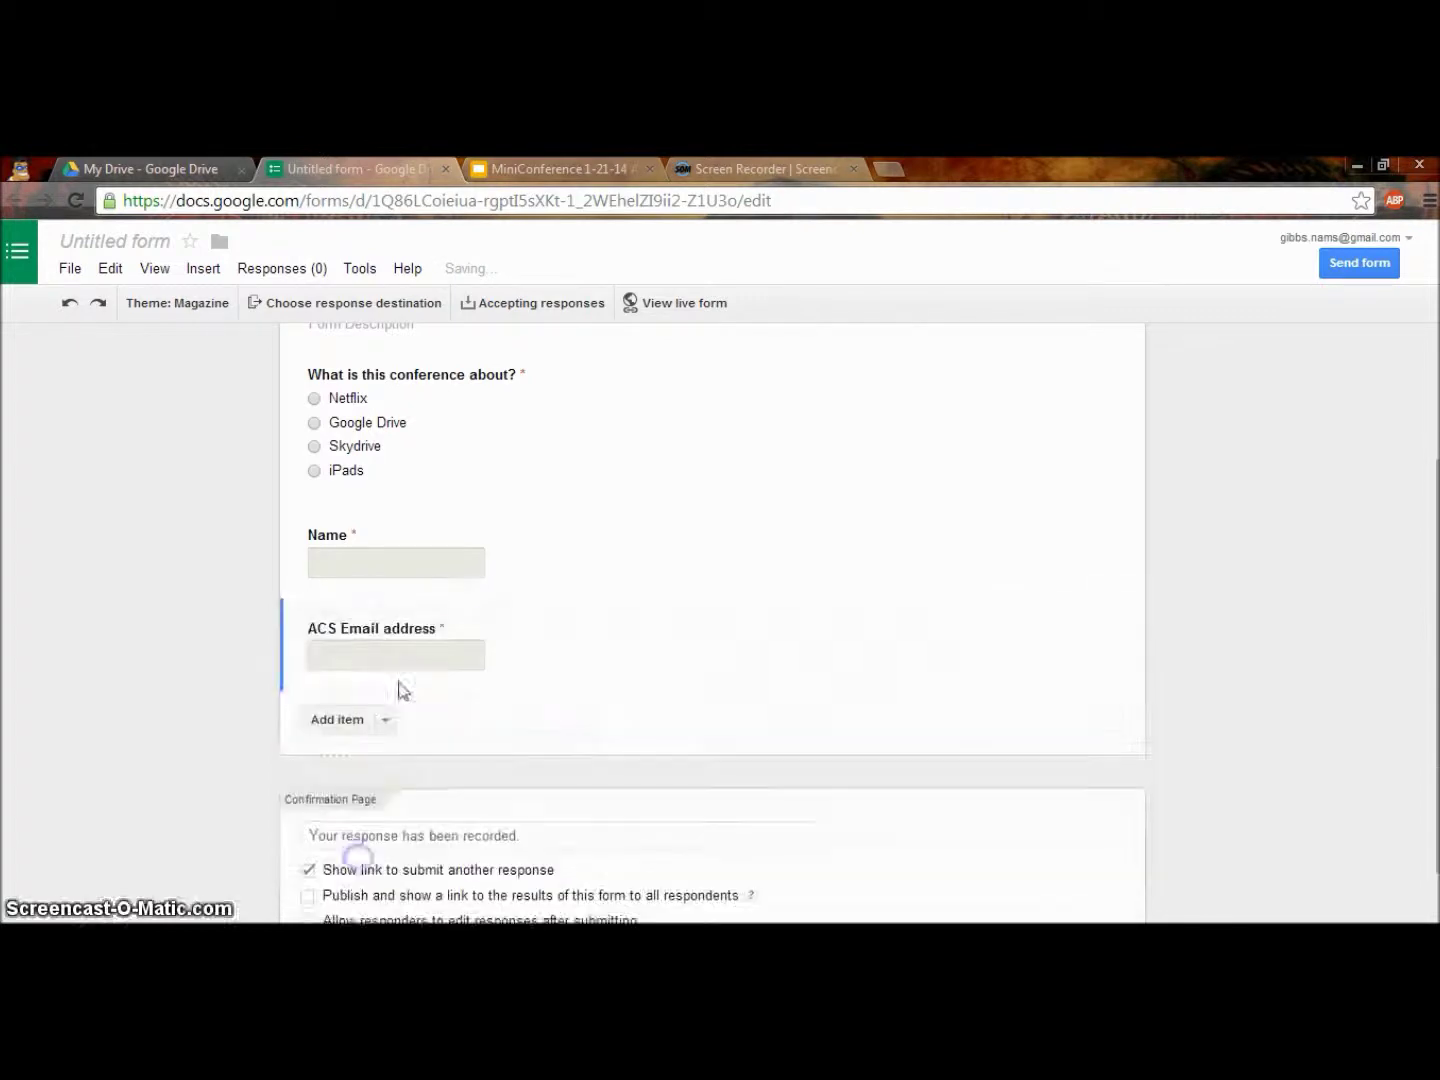
# Drag Name and ACS Email address above the conference question.
pyautogui.moveTo(411, 568); pyautogui.dragTo(416, 524)
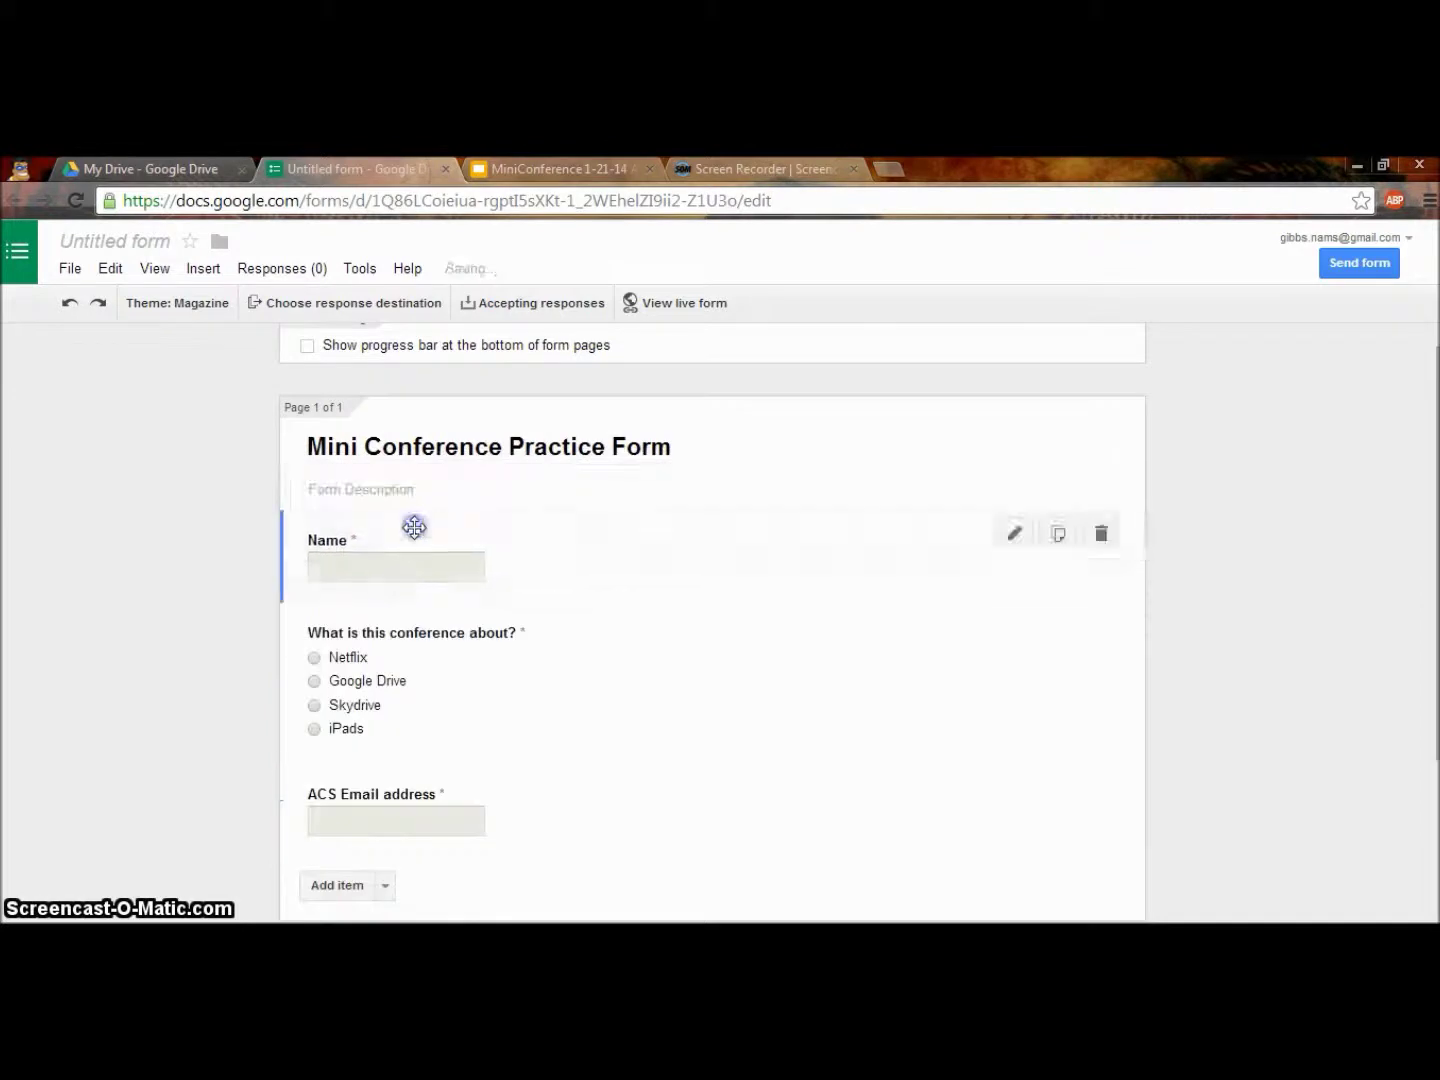
pyautogui.moveTo(374, 816); pyautogui.dragTo(380, 644)
pyautogui.scroll(-1, 208, 656)
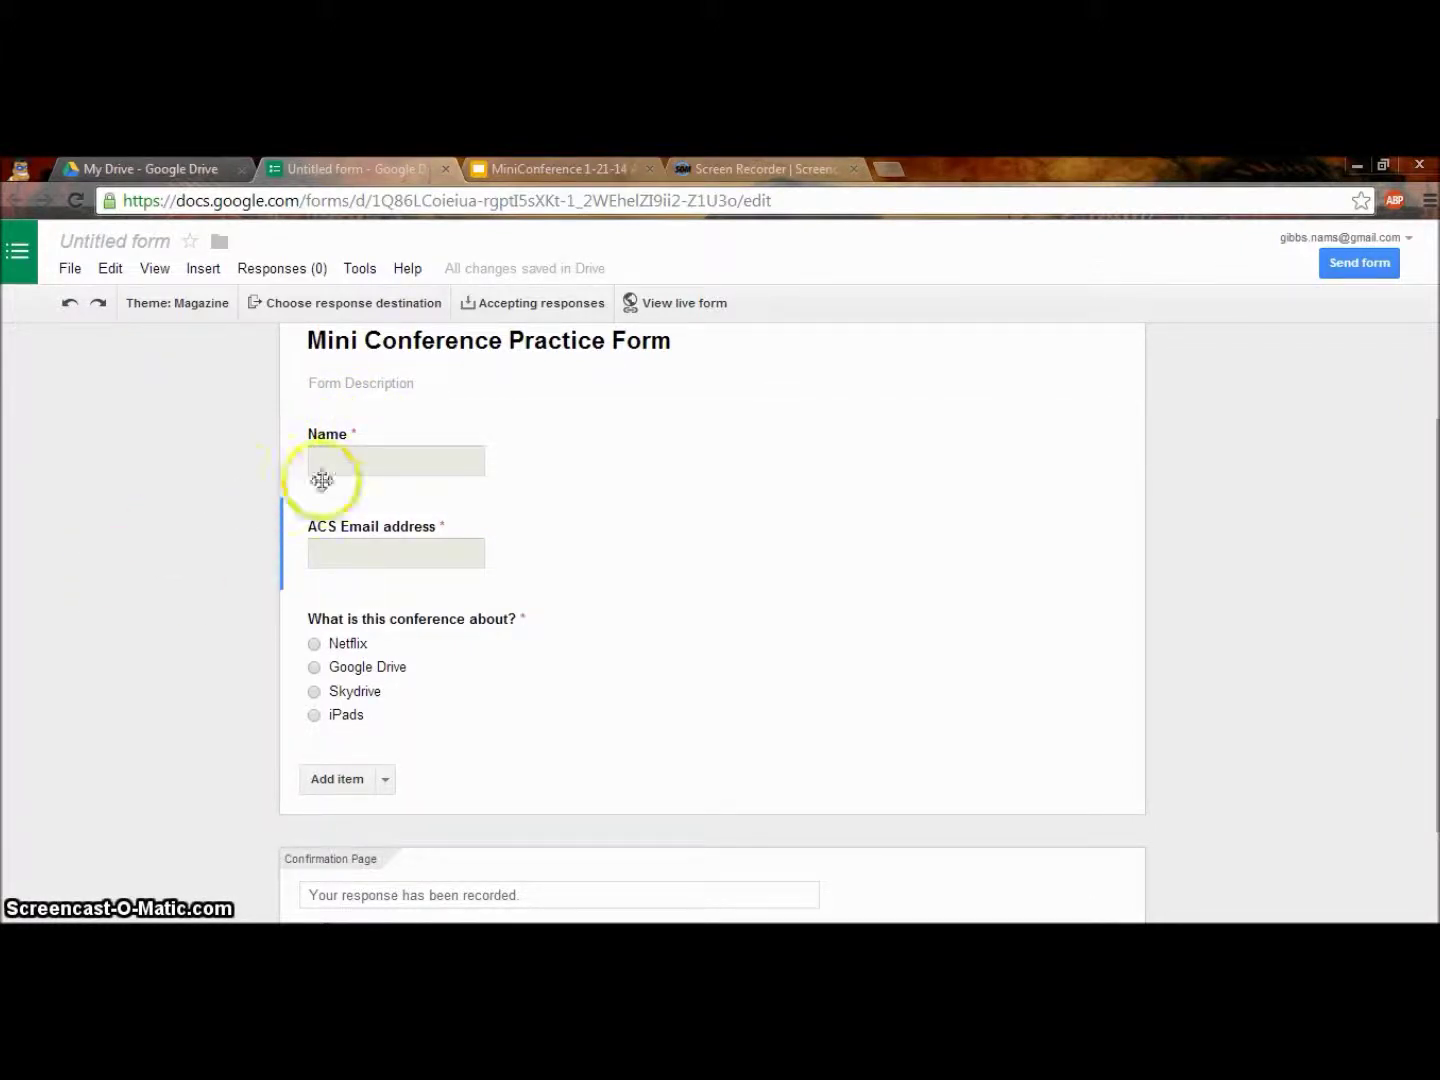
pyautogui.click(362, 437)
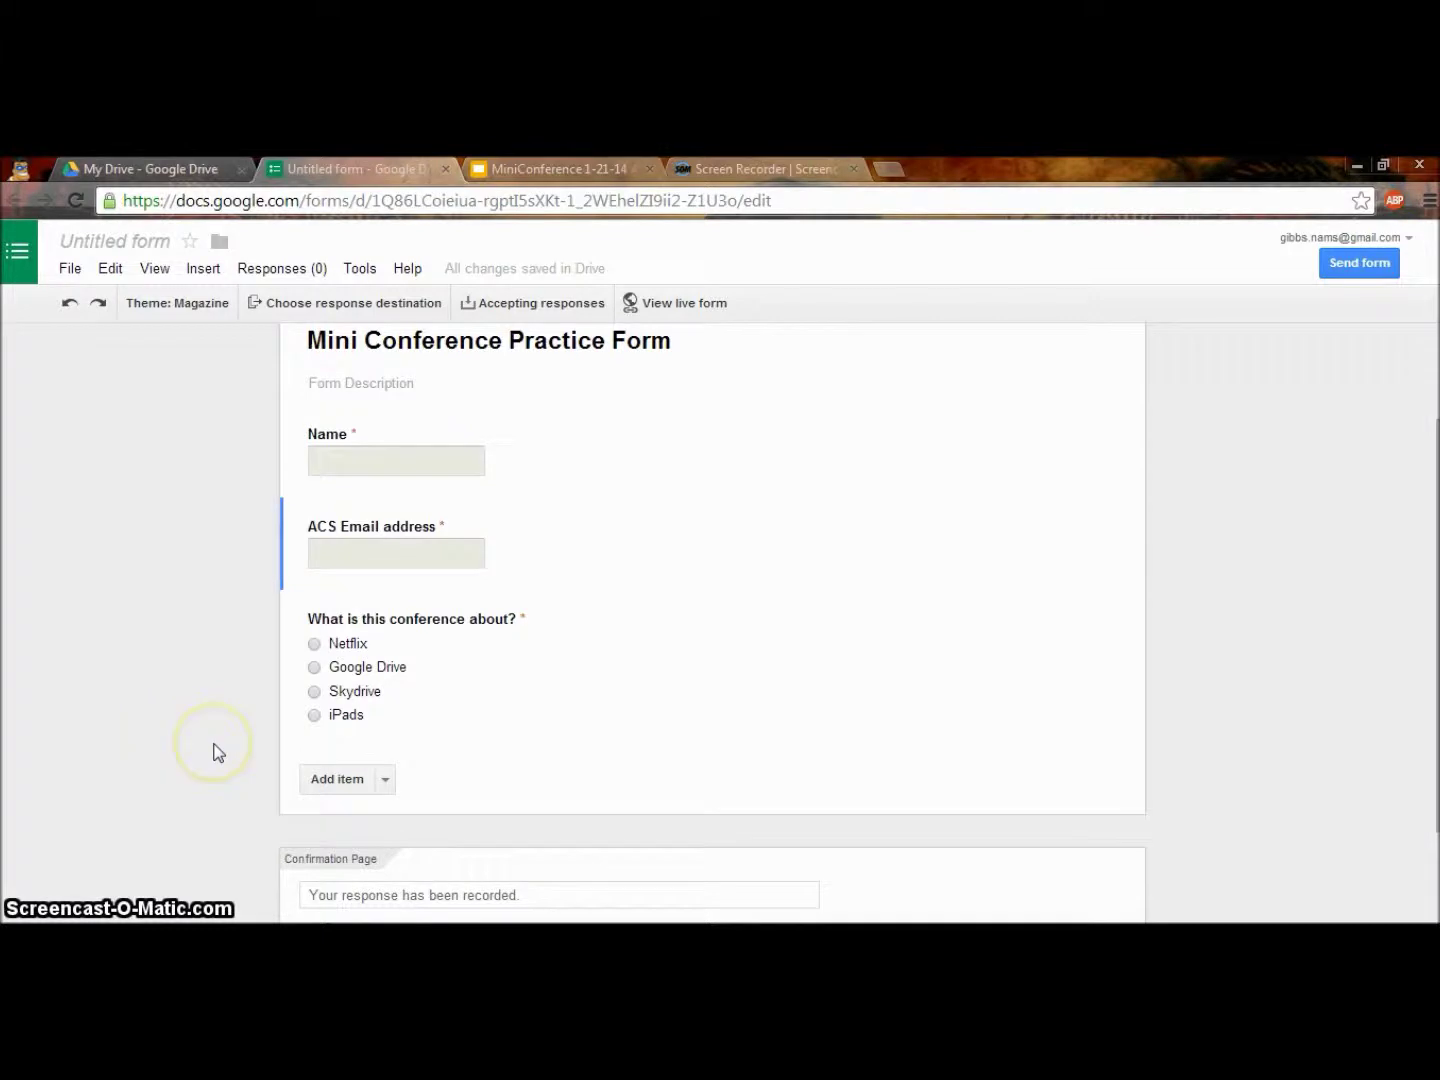
pyautogui.scroll(-2, 200, 720)
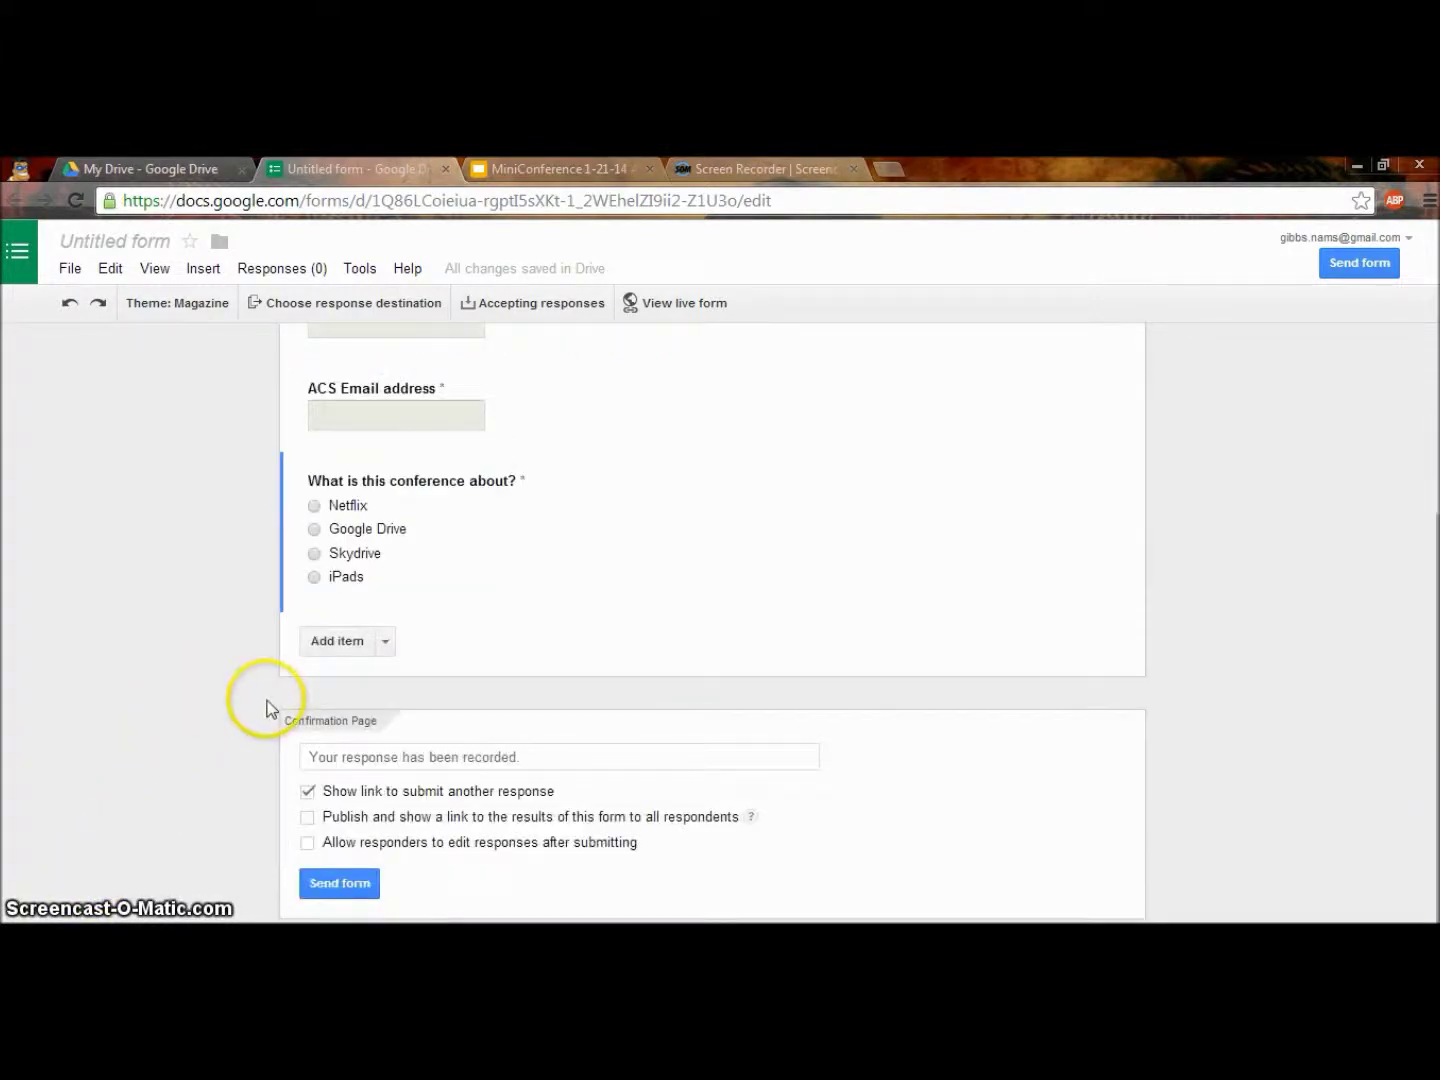
# Add a multiple-choice question 'What is this Google app called that you are using?'.
pyautogui.click(386, 644)
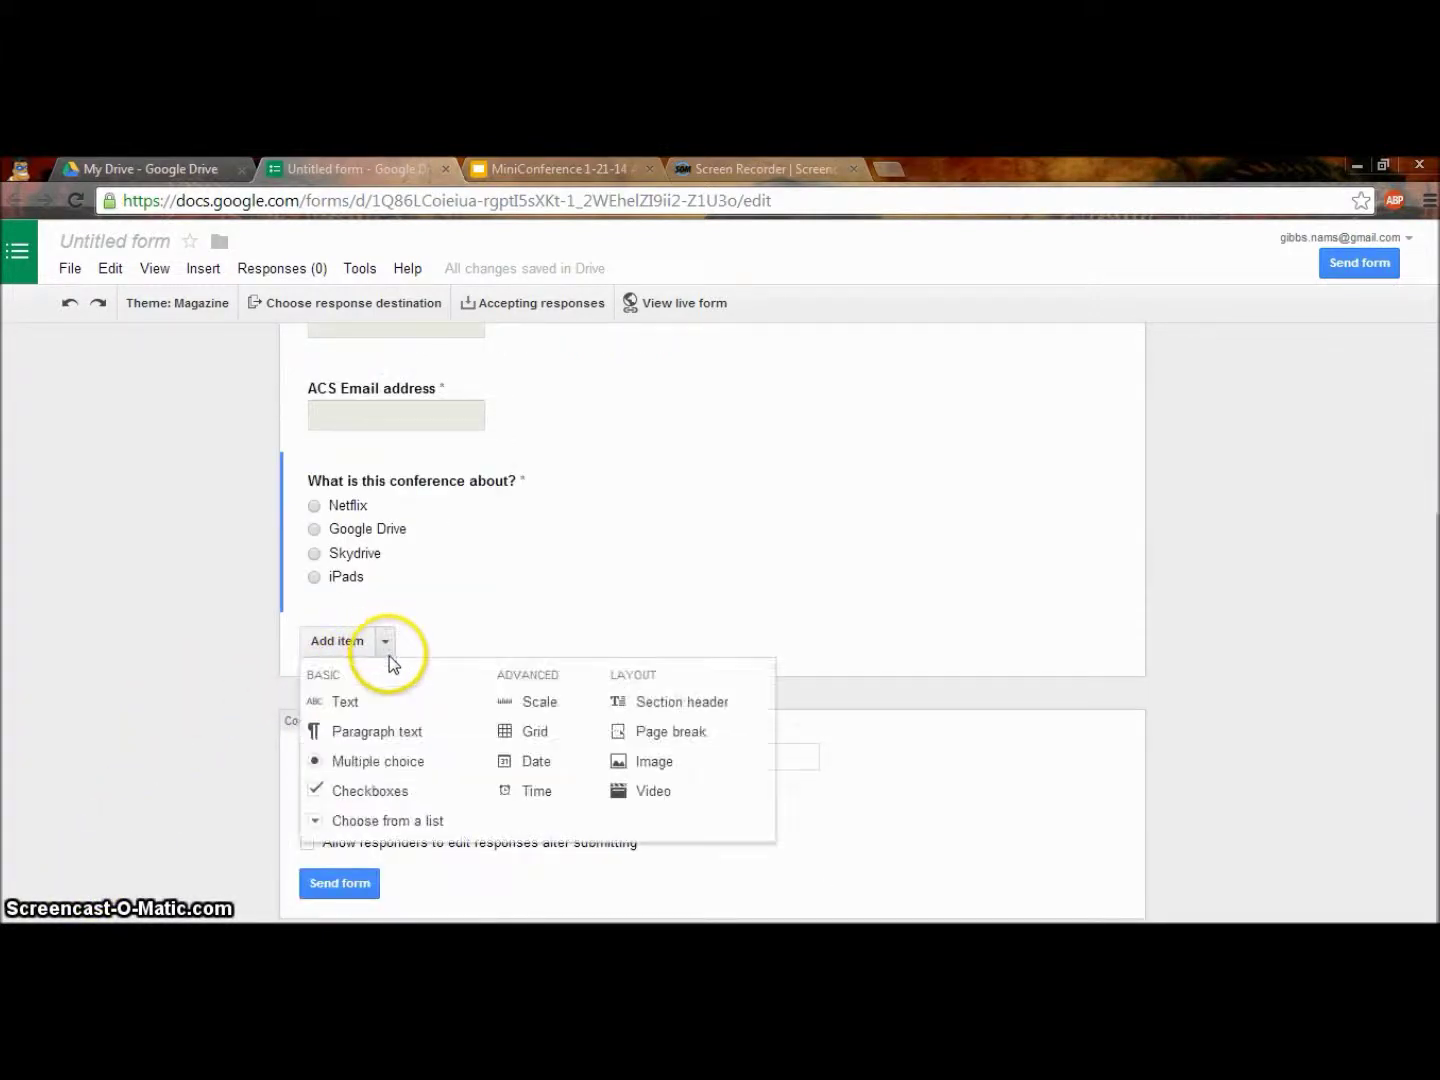
pyautogui.click(372, 760)
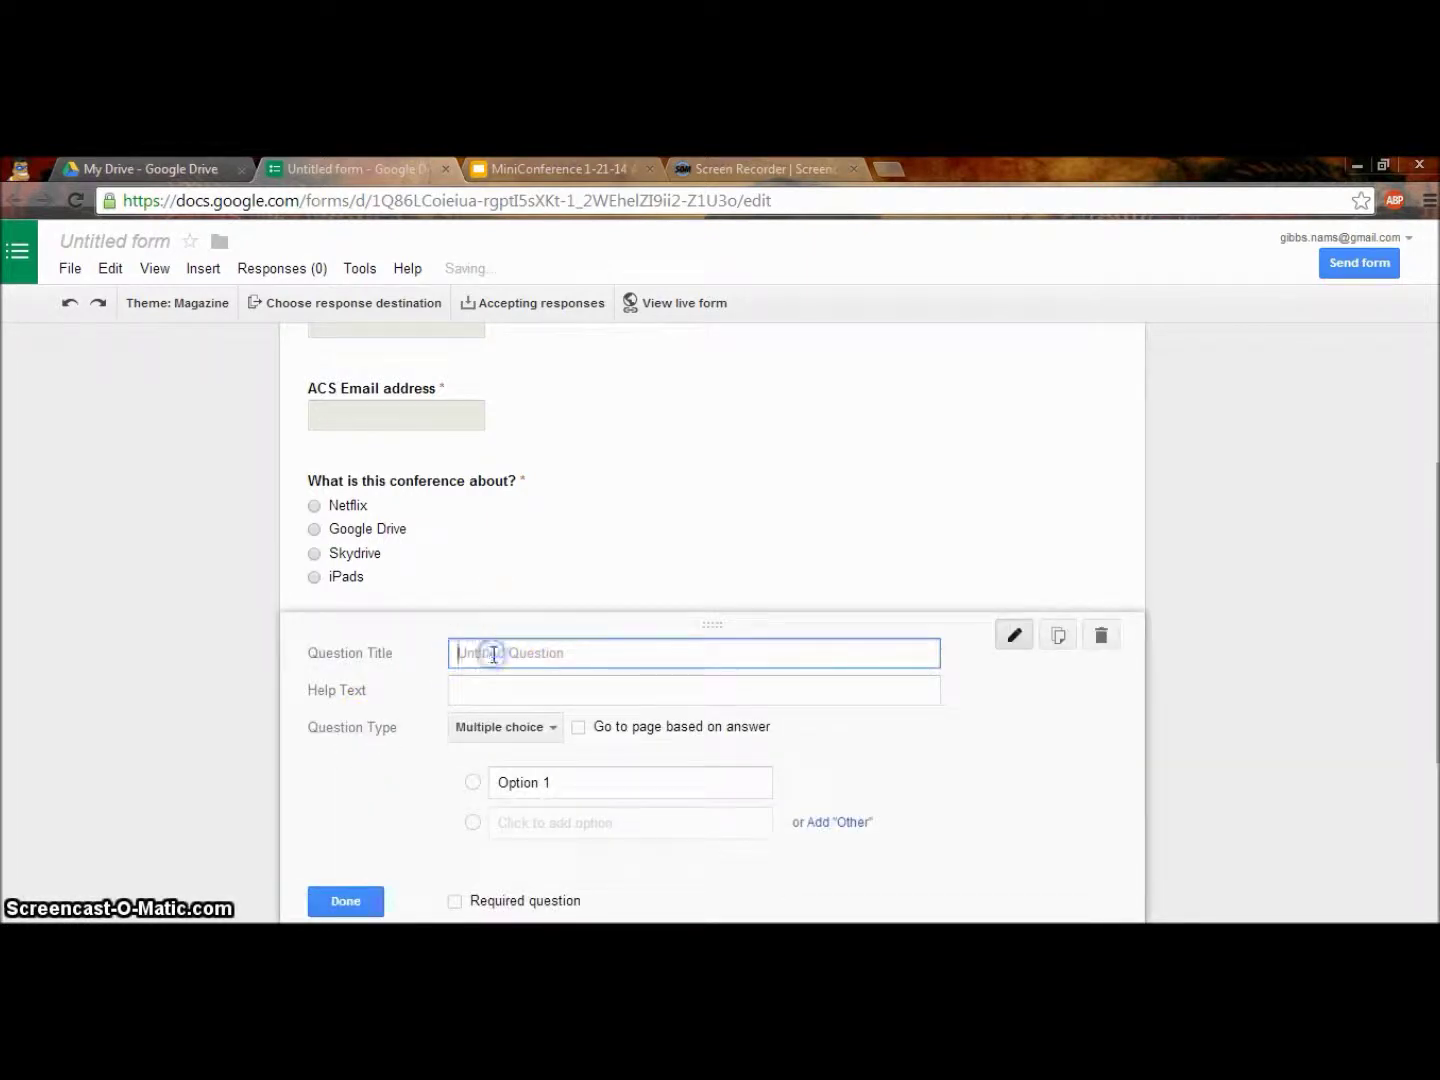
pyautogui.write('What is this Google ap')
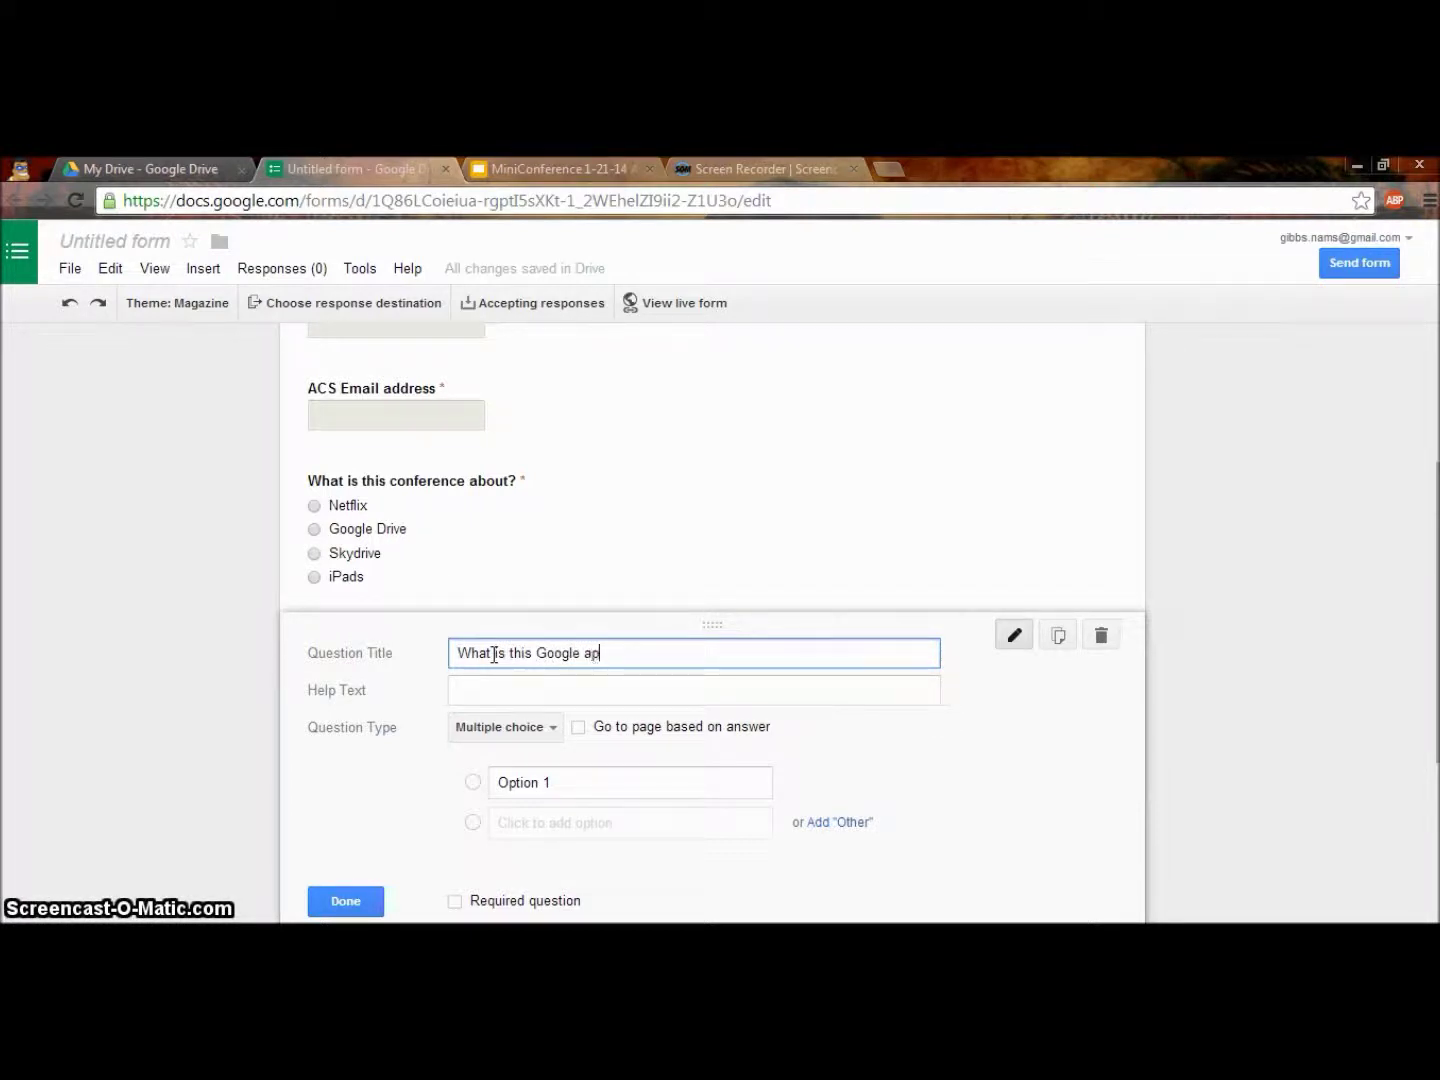
pyautogui.write('p called that you are using?')
# Enter the options Document, Drawing, Form and Presentation.
pyautogui.click(517, 782)
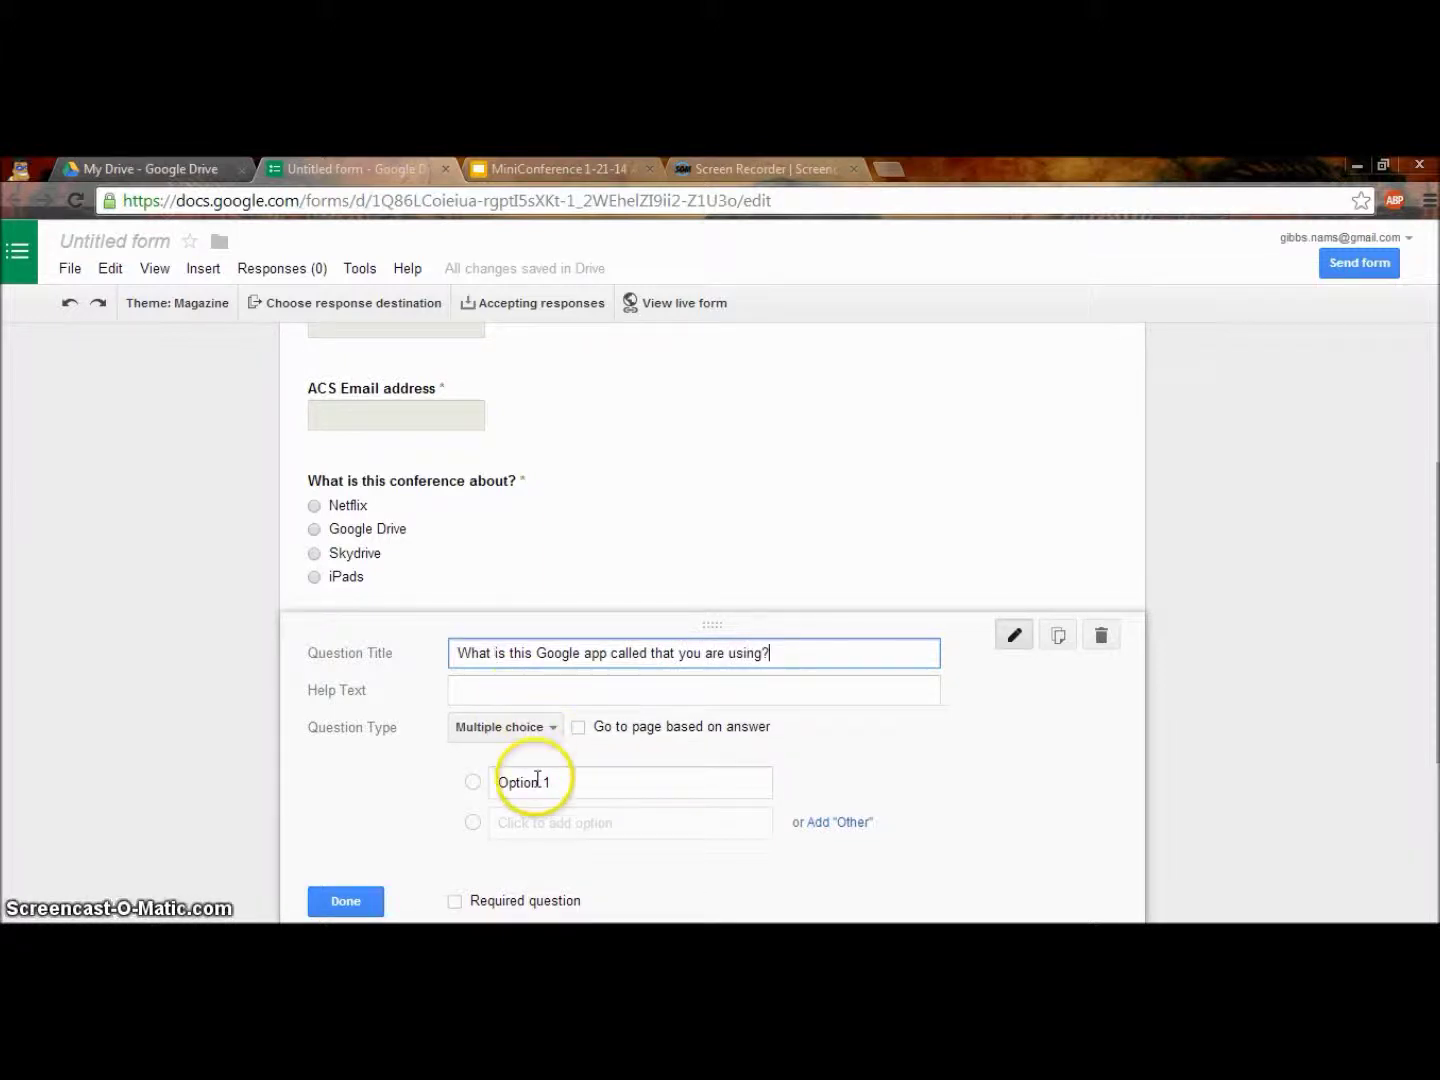
pyautogui.write('Document')
pyautogui.press('Return')
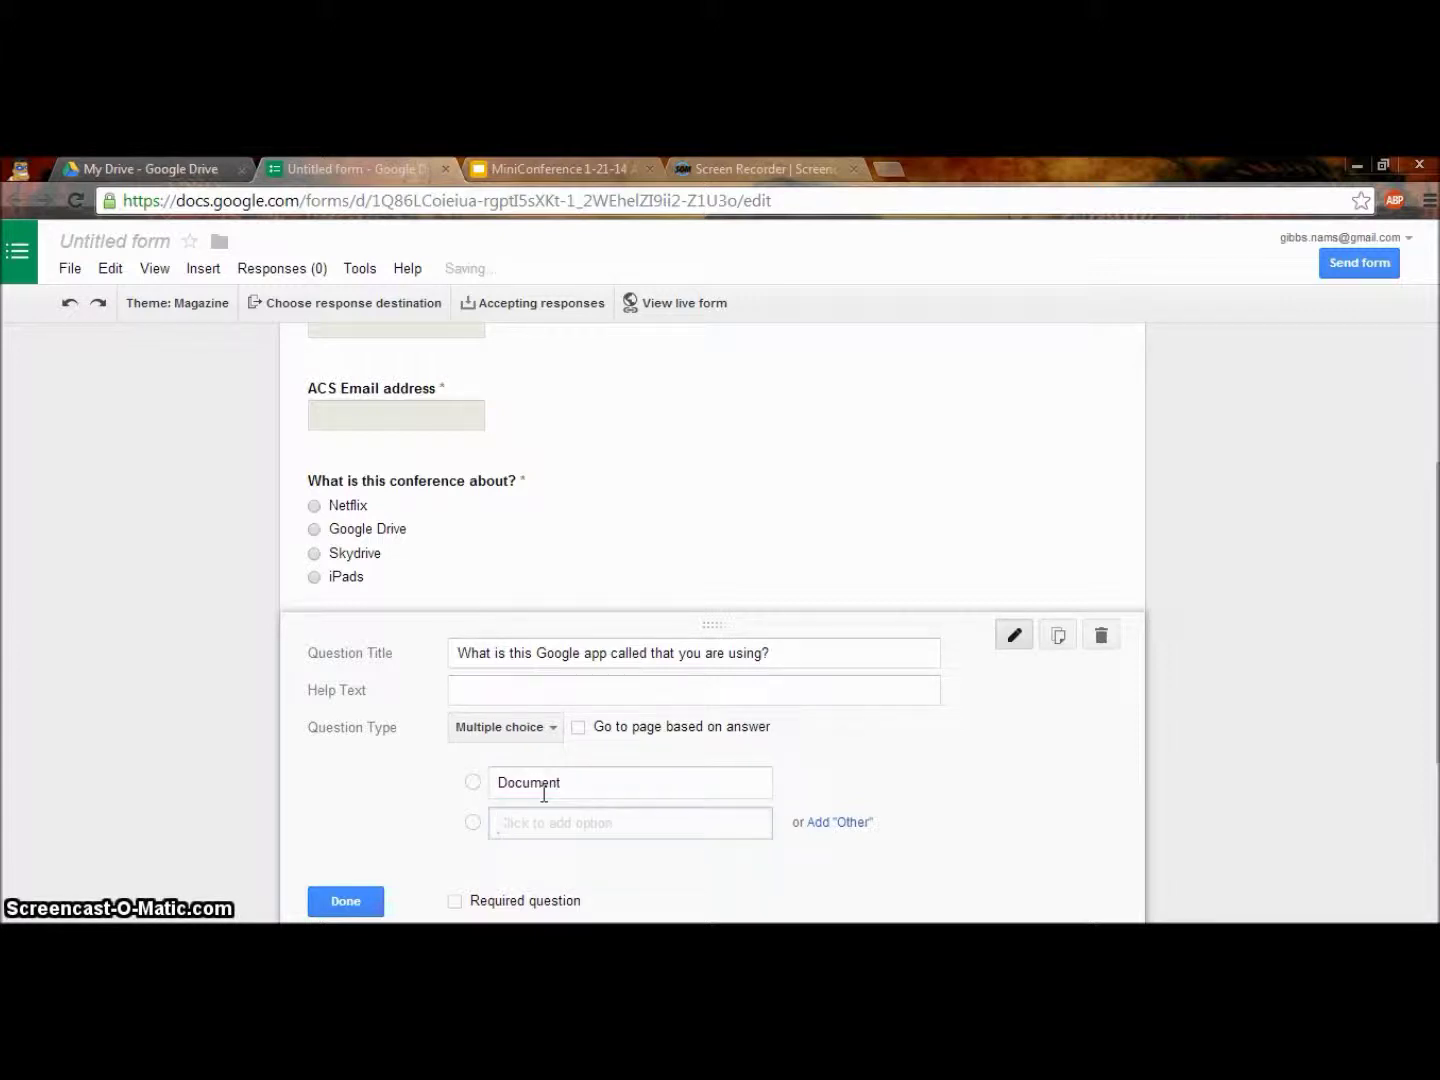
pyautogui.write('S')
pyautogui.press('BackSpace')
pyautogui.write('Drawing')
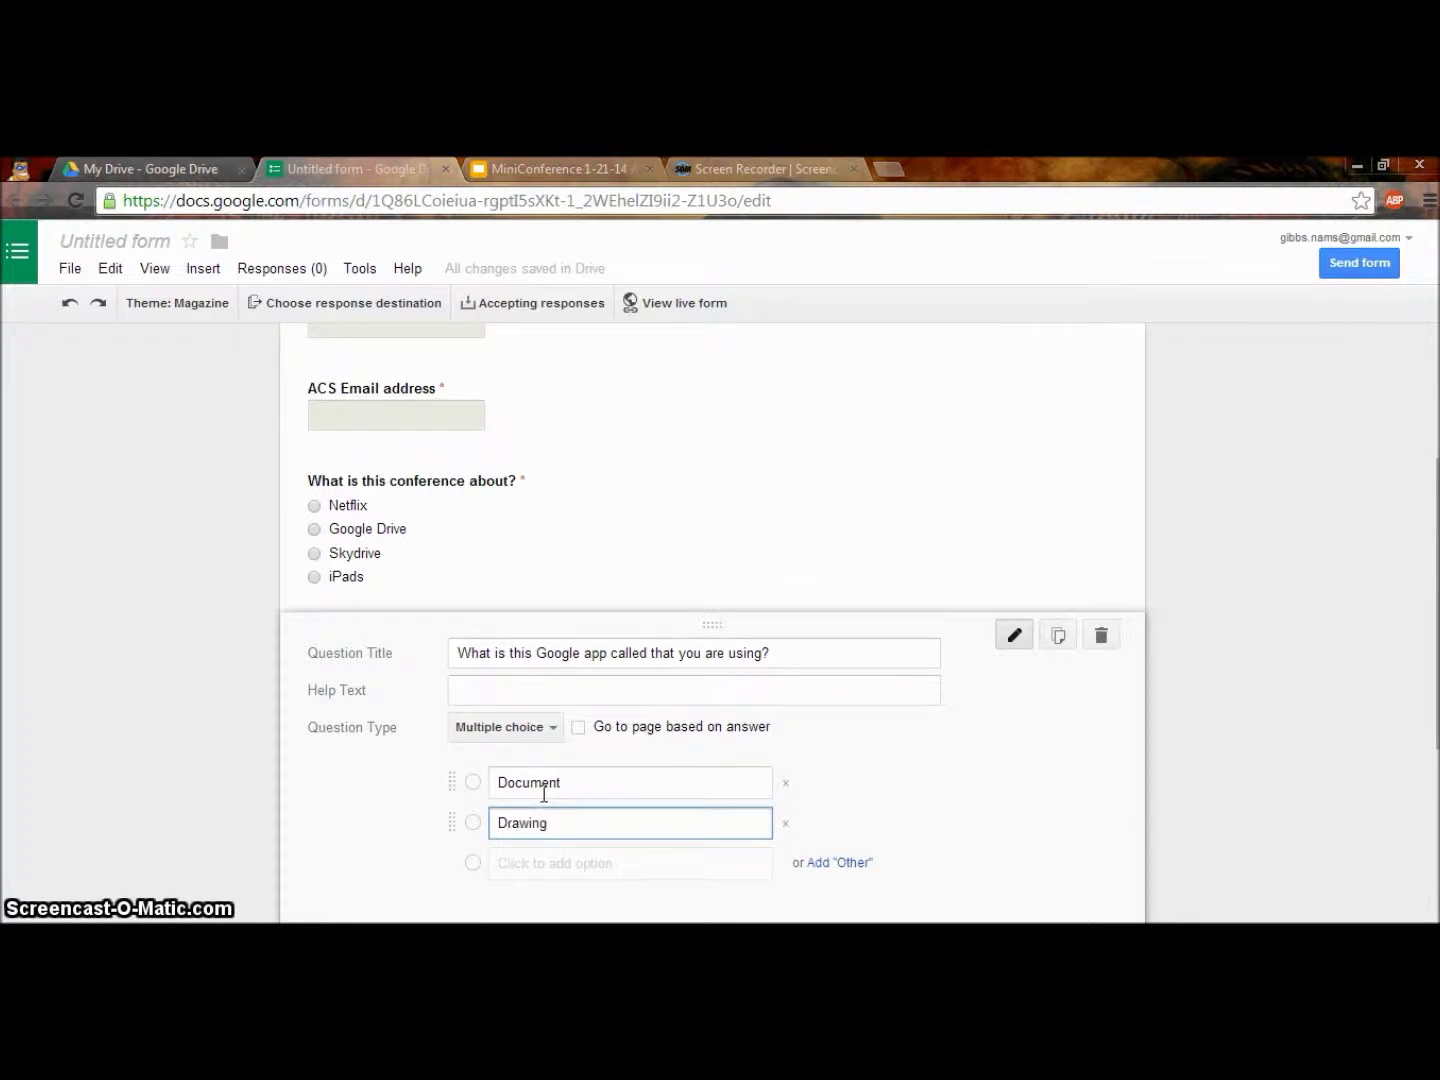
pyautogui.press('Return')
pyautogui.write('For')
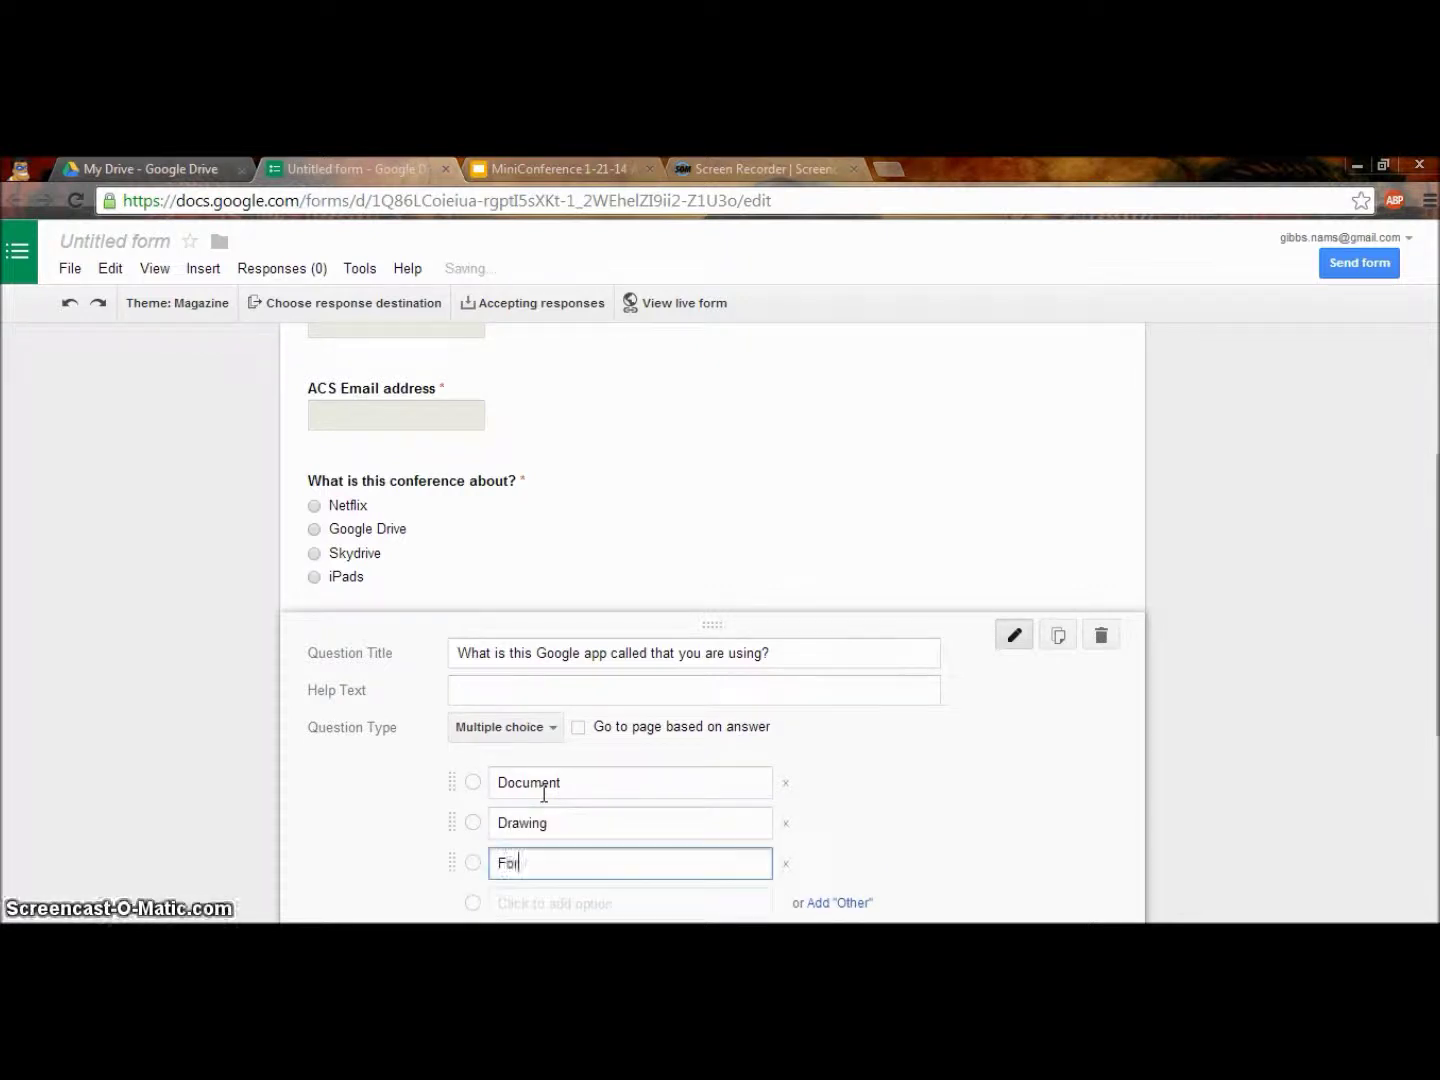
pyautogui.press('Return')
pyautogui.write('Presentation')
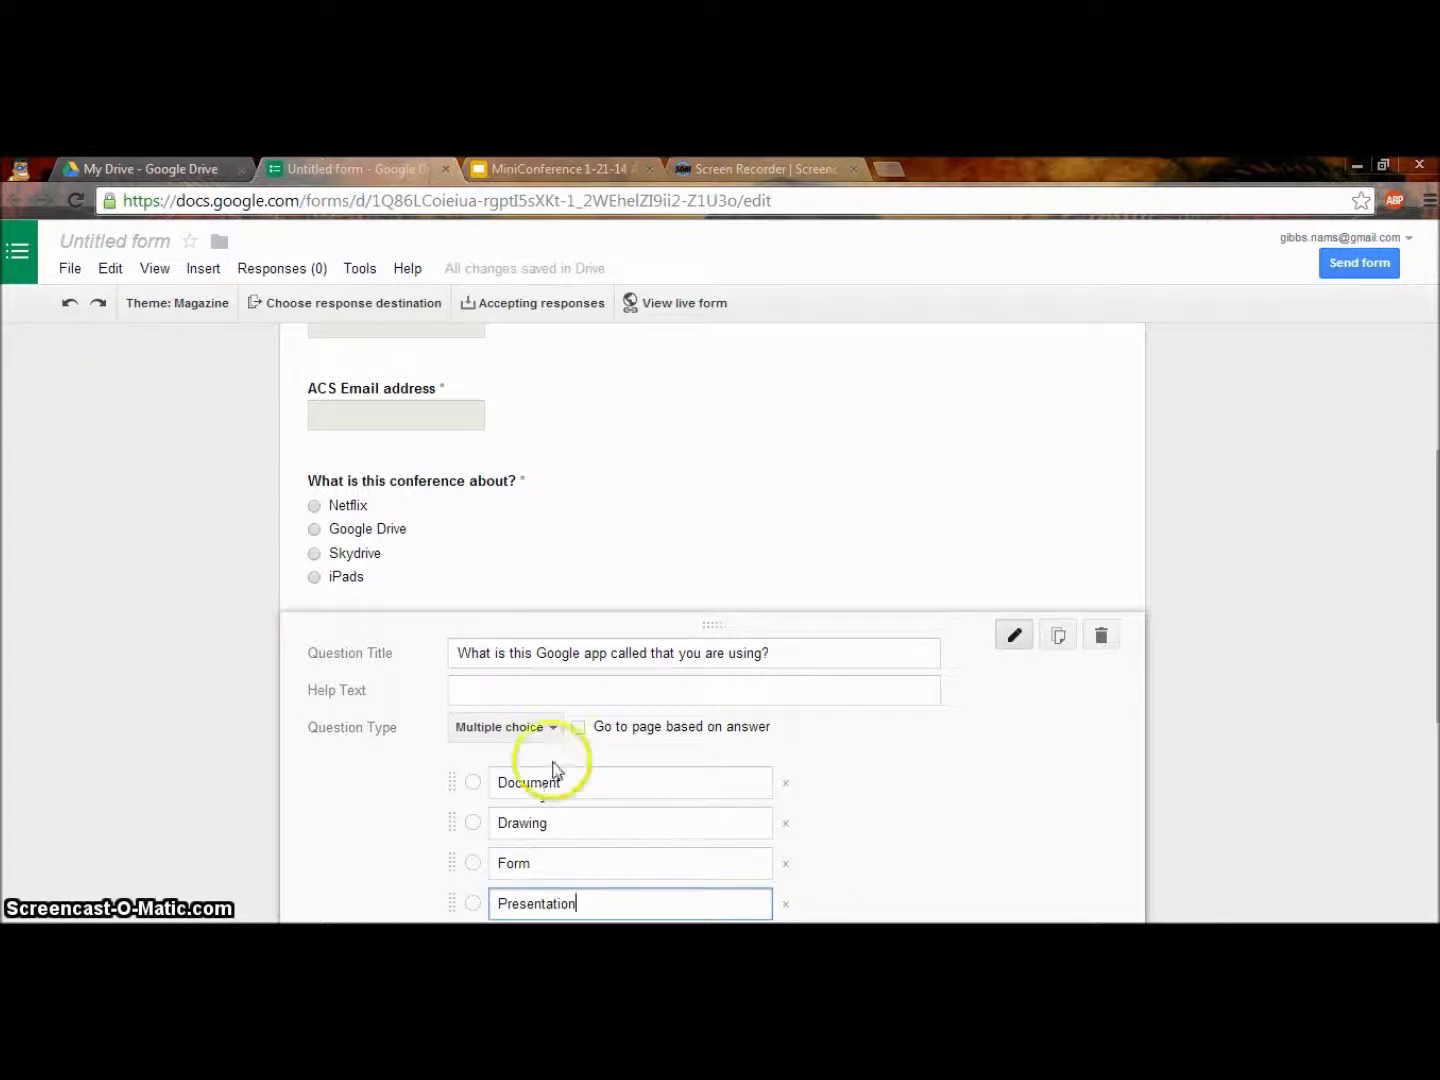
# Mark the Google app question as required and finish editing it.
pyautogui.scroll(-2, 553, 765)
pyautogui.click(454, 809)
pyautogui.click(344, 812)
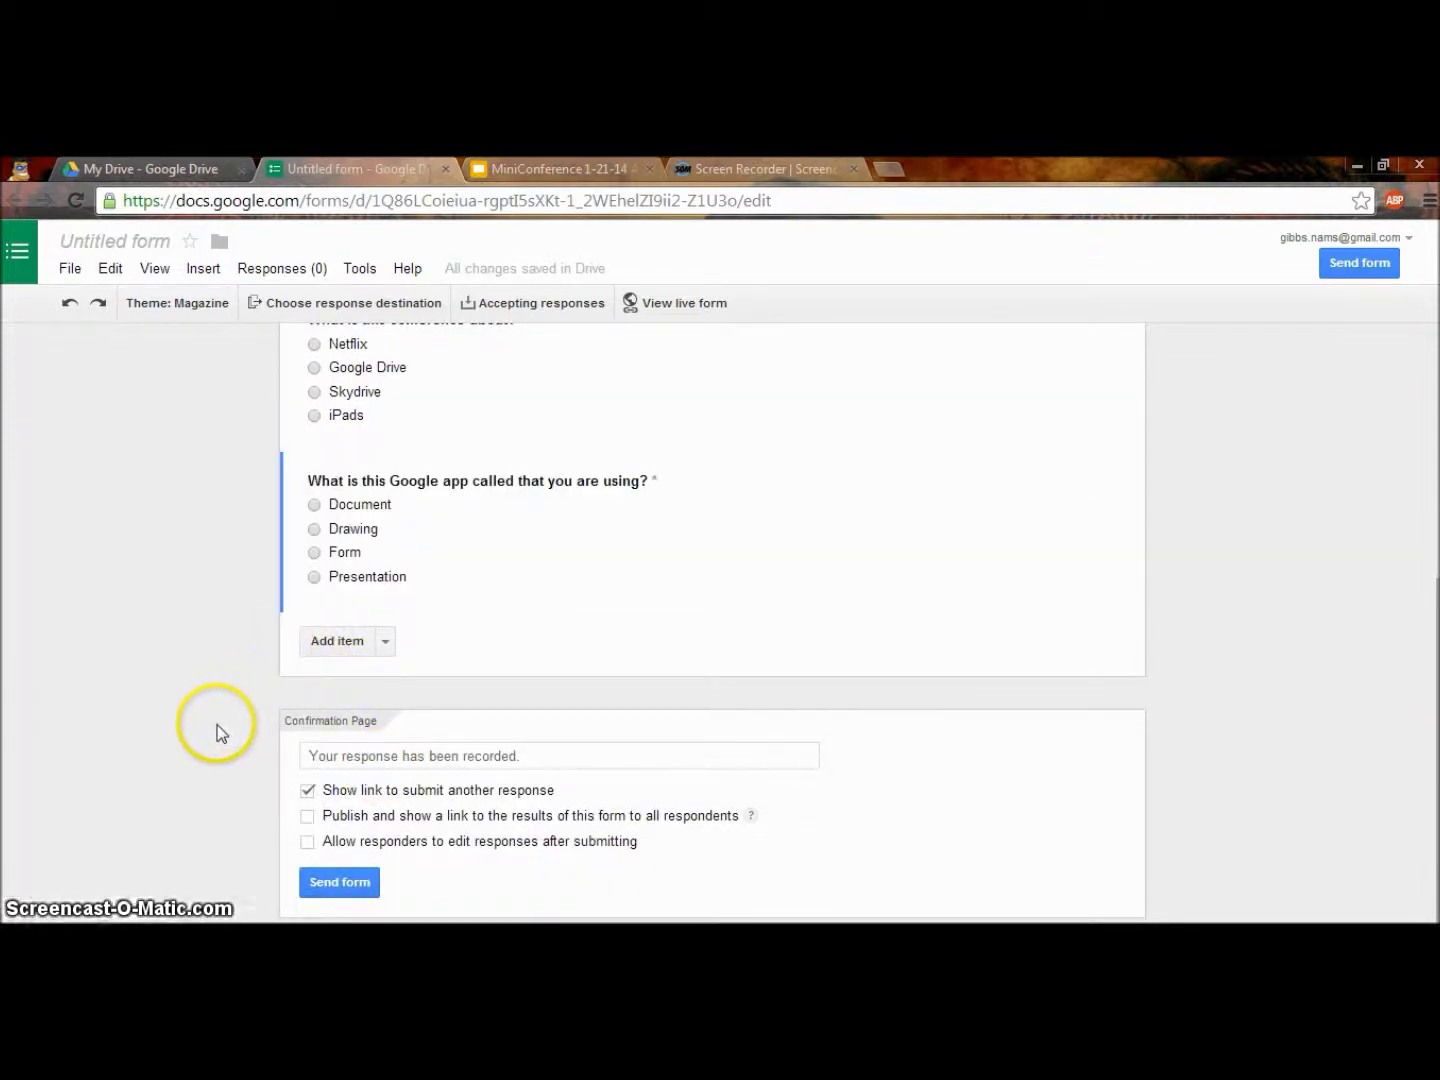
# Replace the confirmation message with 'Now Go to your next session. Thank you for your participation!'.
pyautogui.click(392, 752)
pyautogui.tripleClick(396, 755)
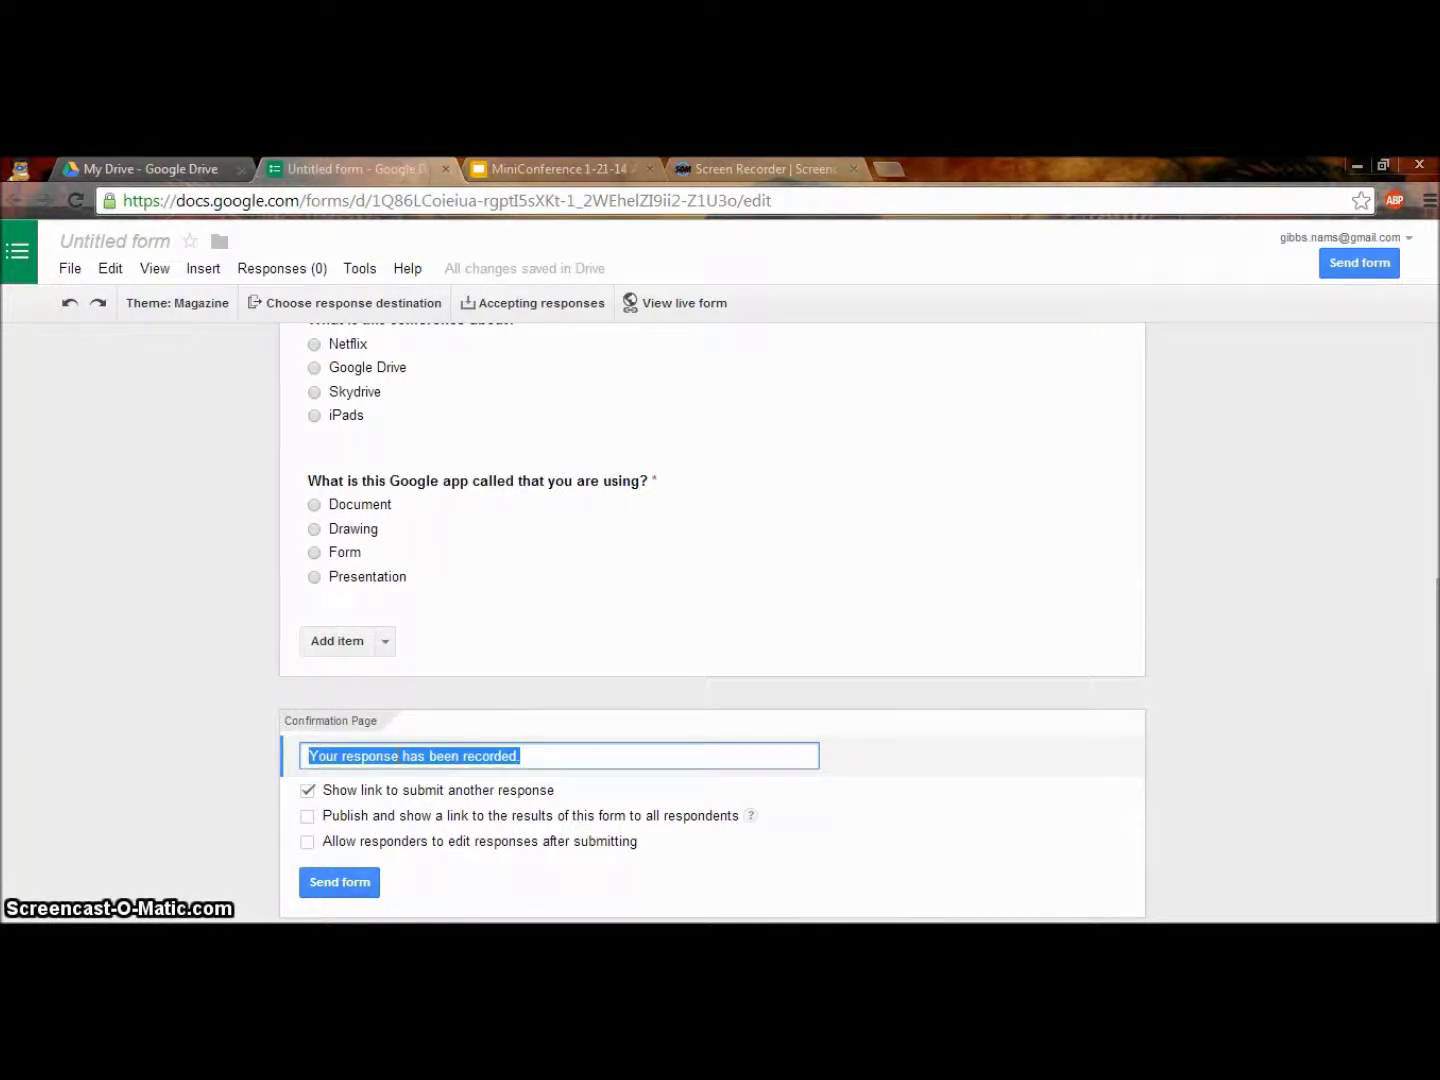
pyautogui.write('Now')
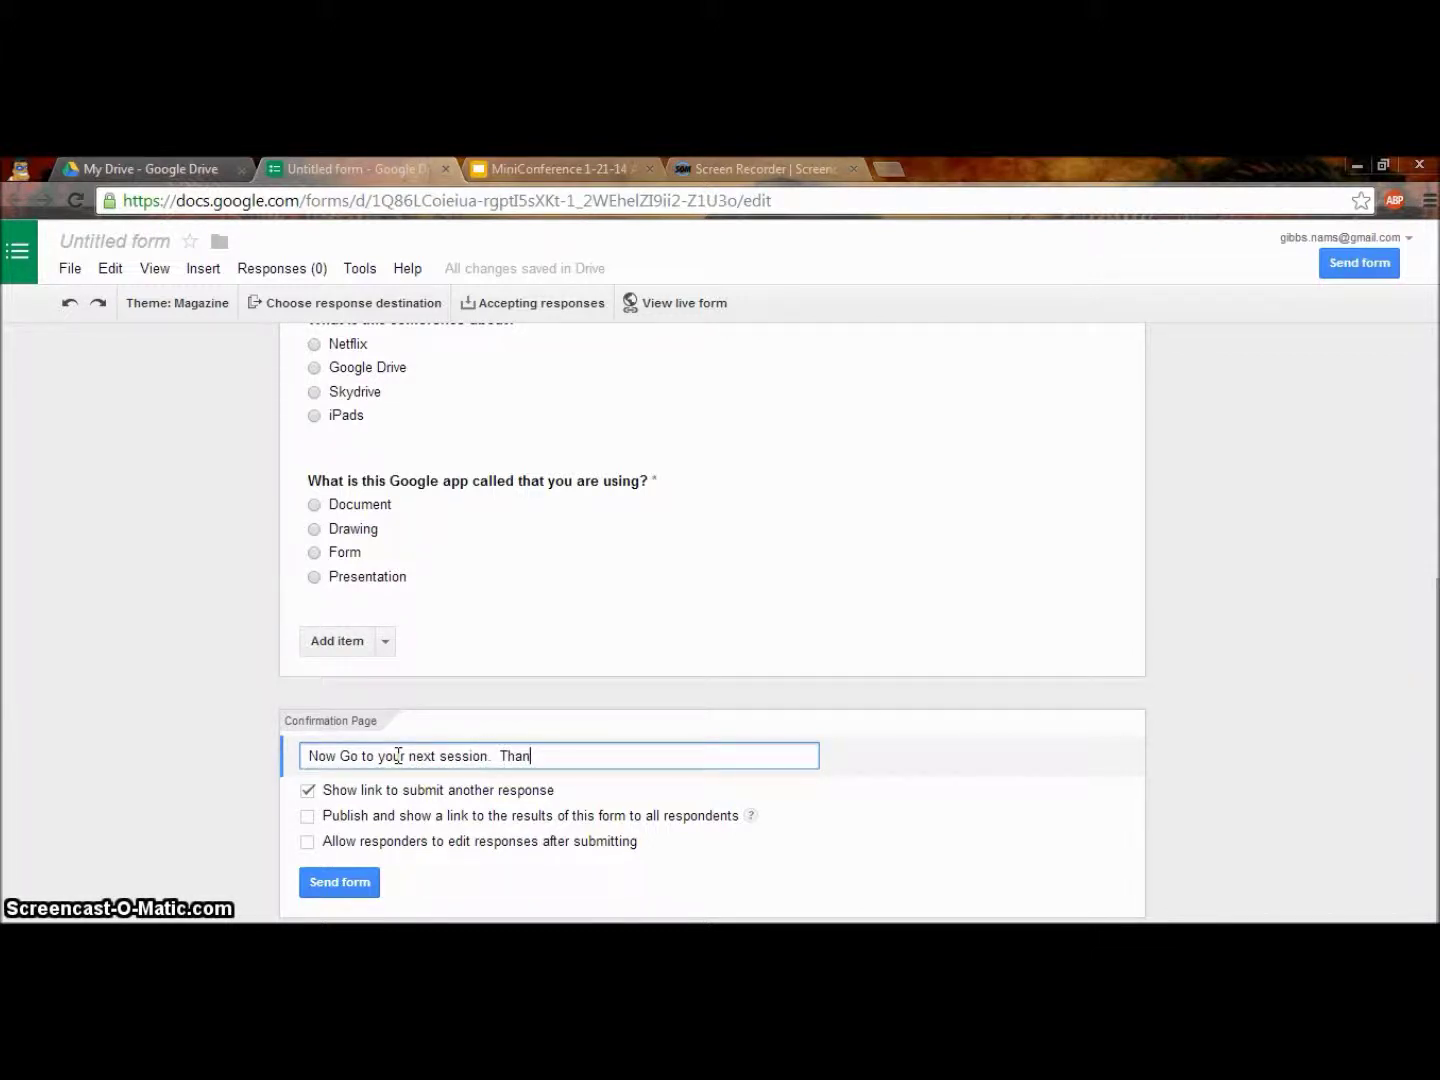
pyautogui.write('you for your participation!')
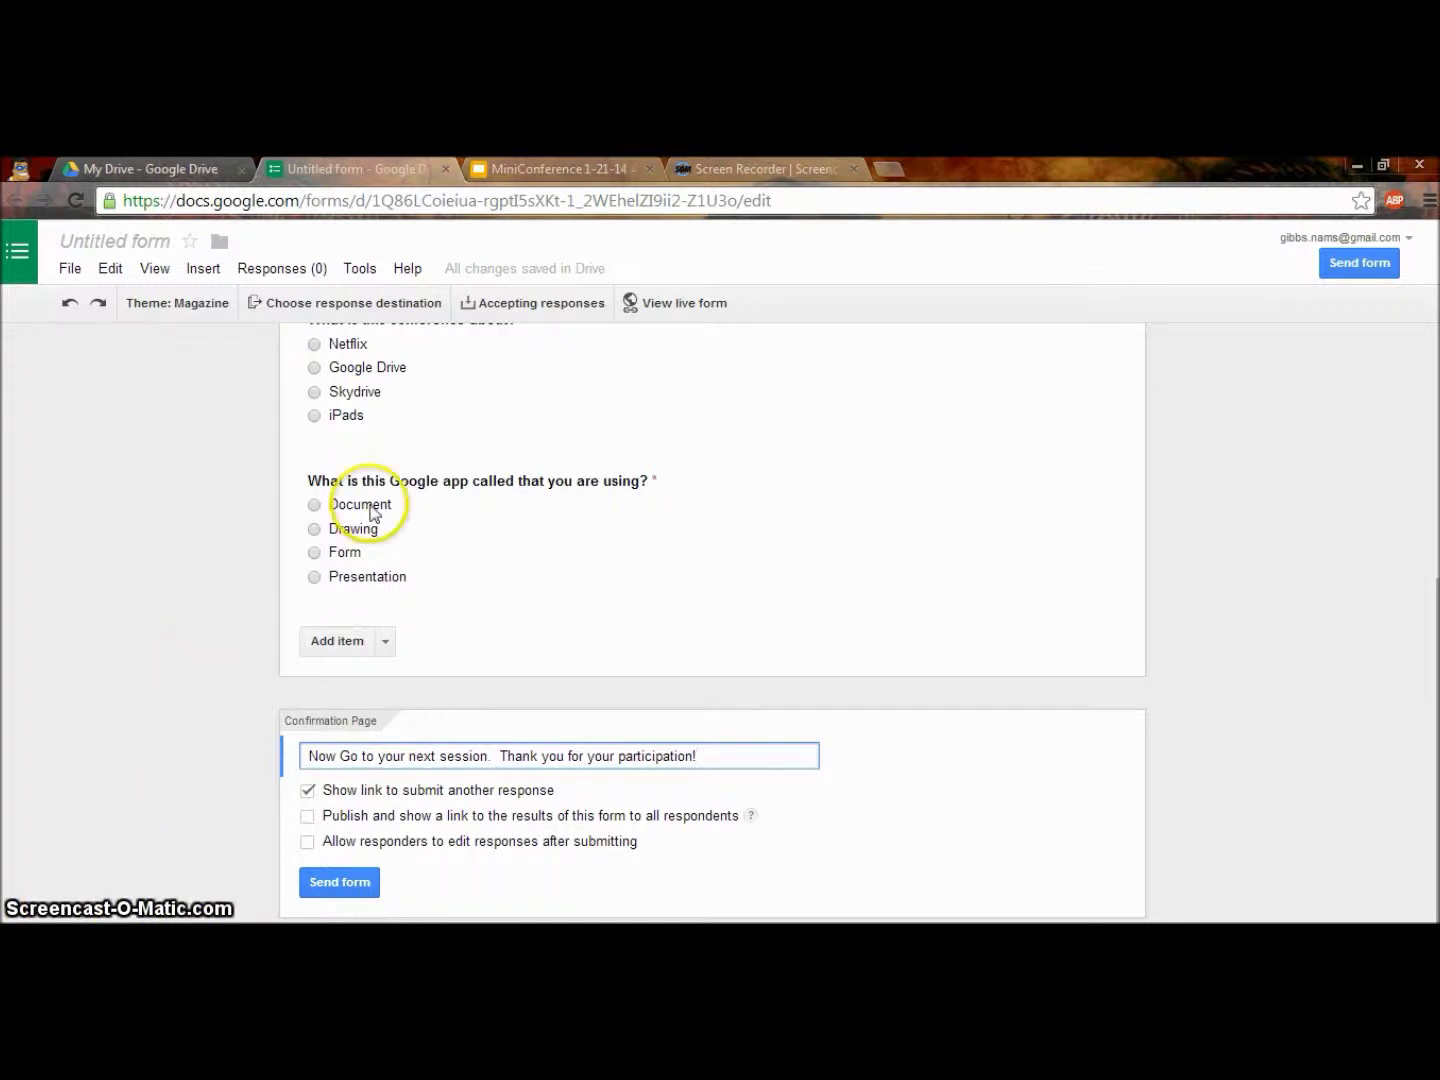
# On the live form, fill in the respondent's name and ACS email address.
pyautogui.click(687, 304)
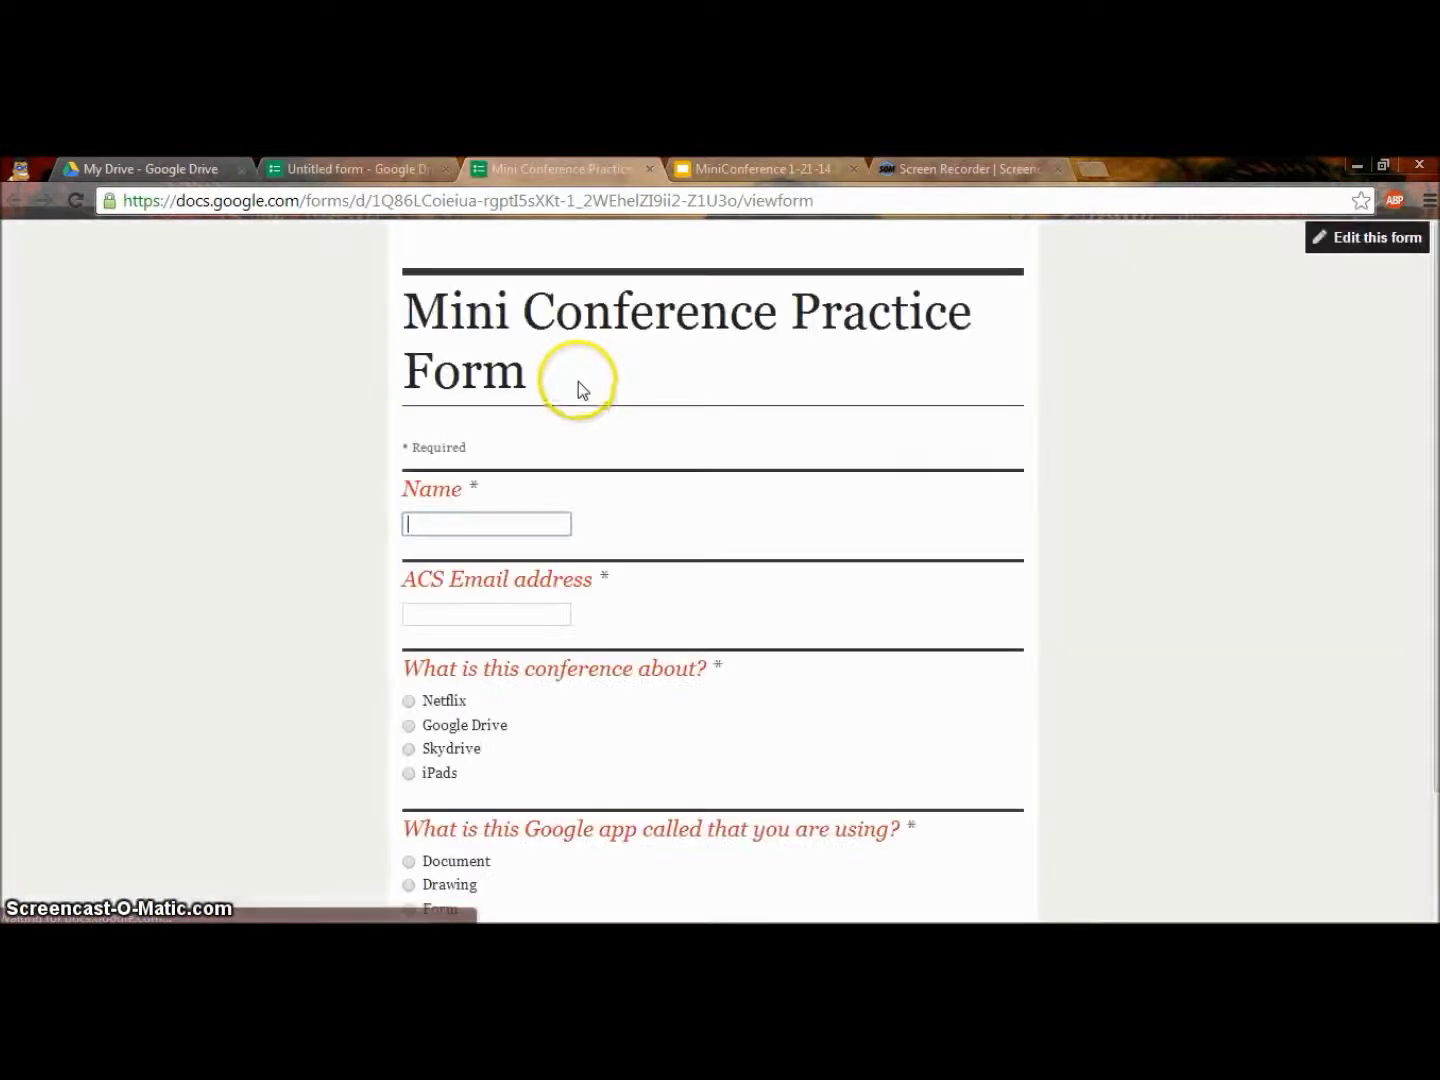
pyautogui.click(440, 525)
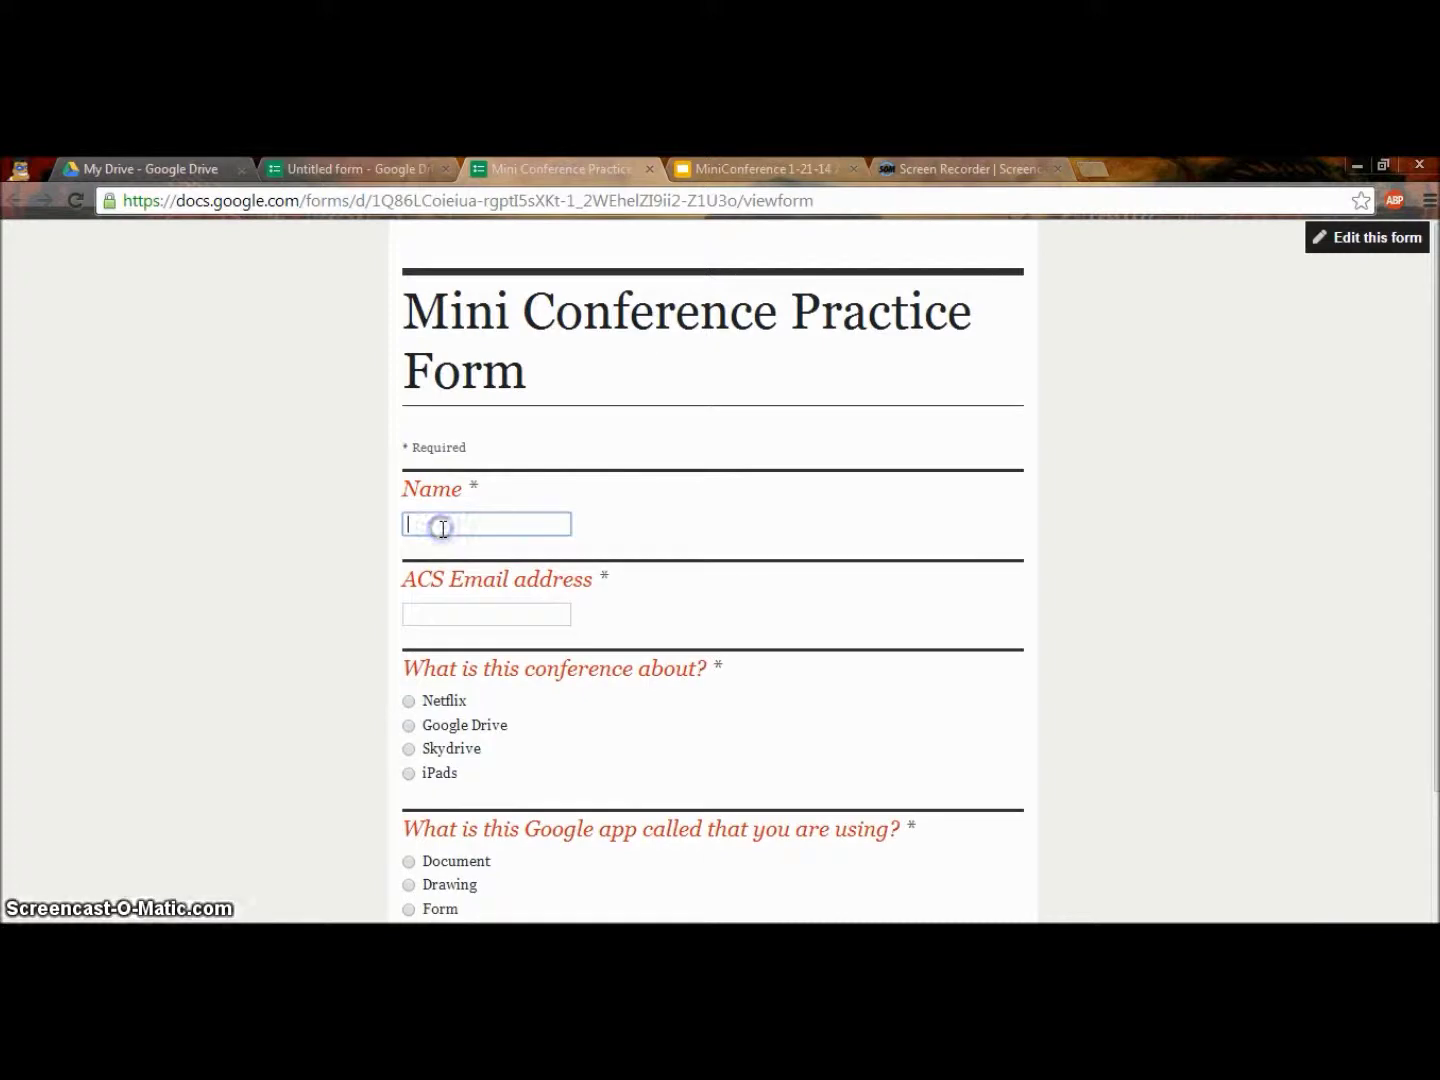
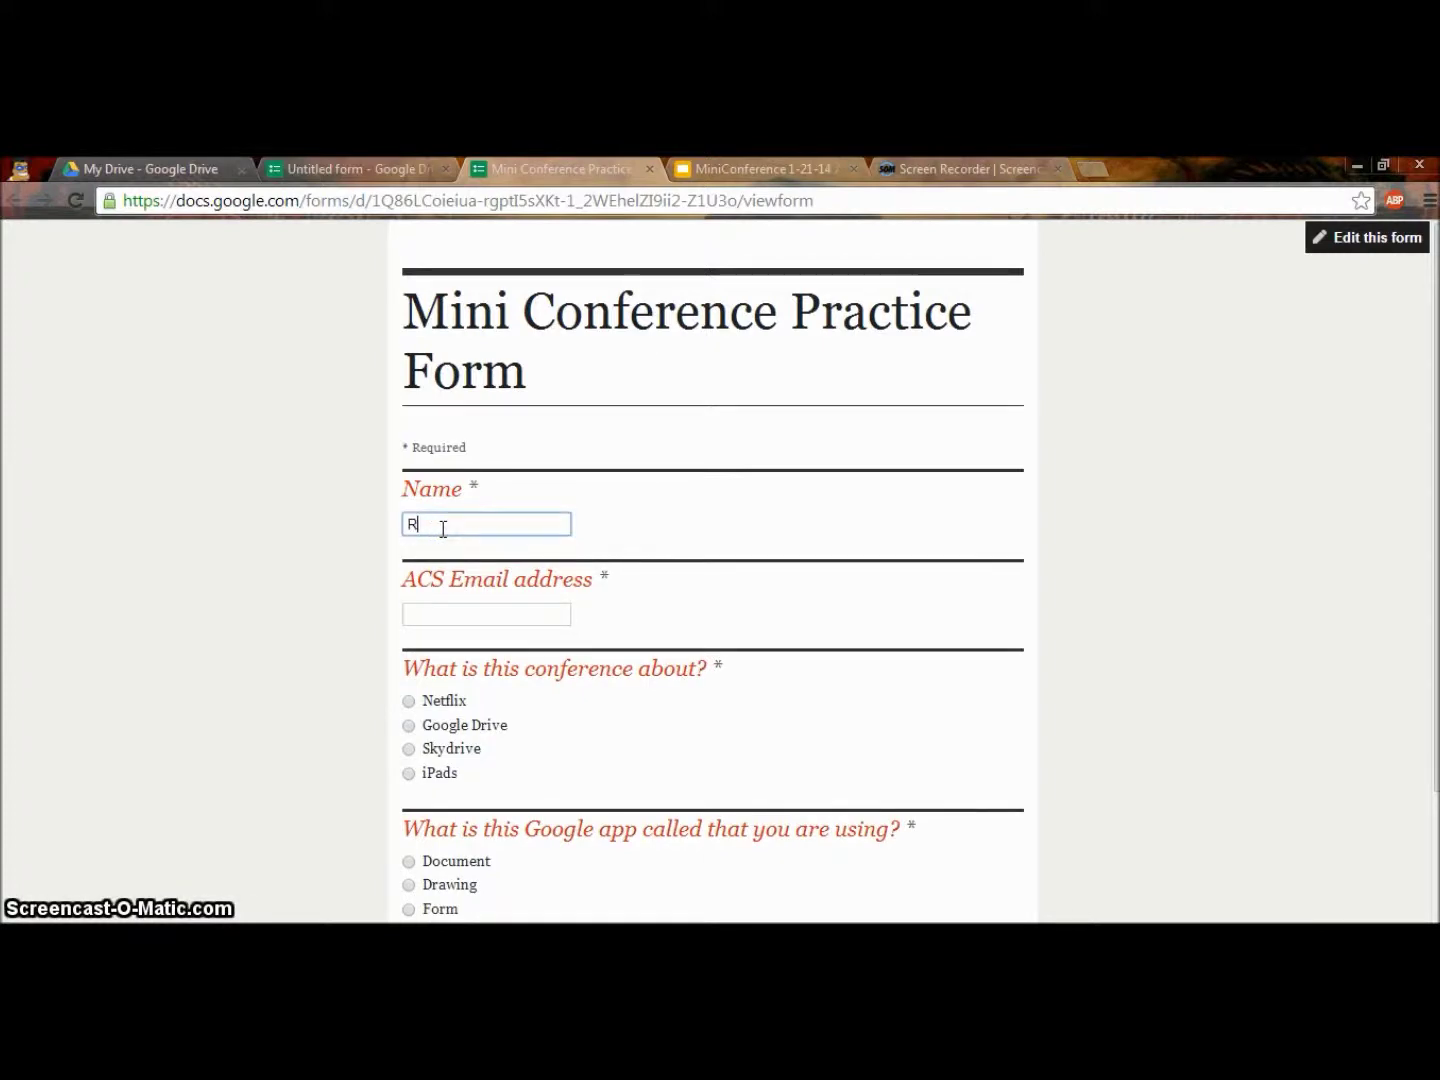
pyautogui.press('Tab')
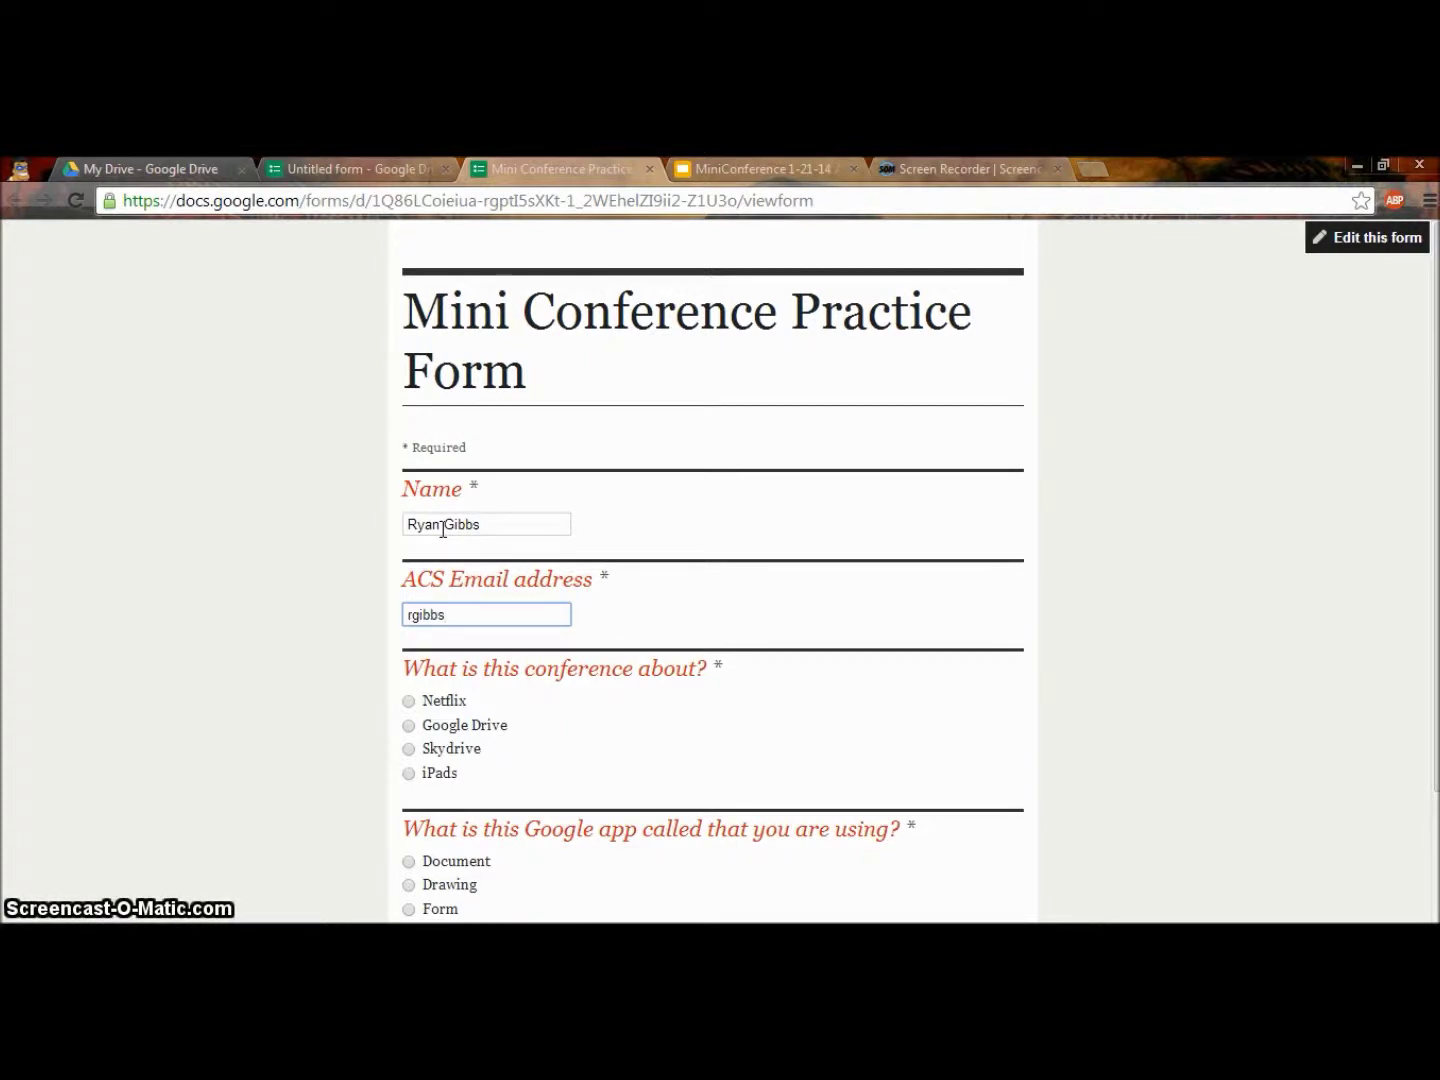
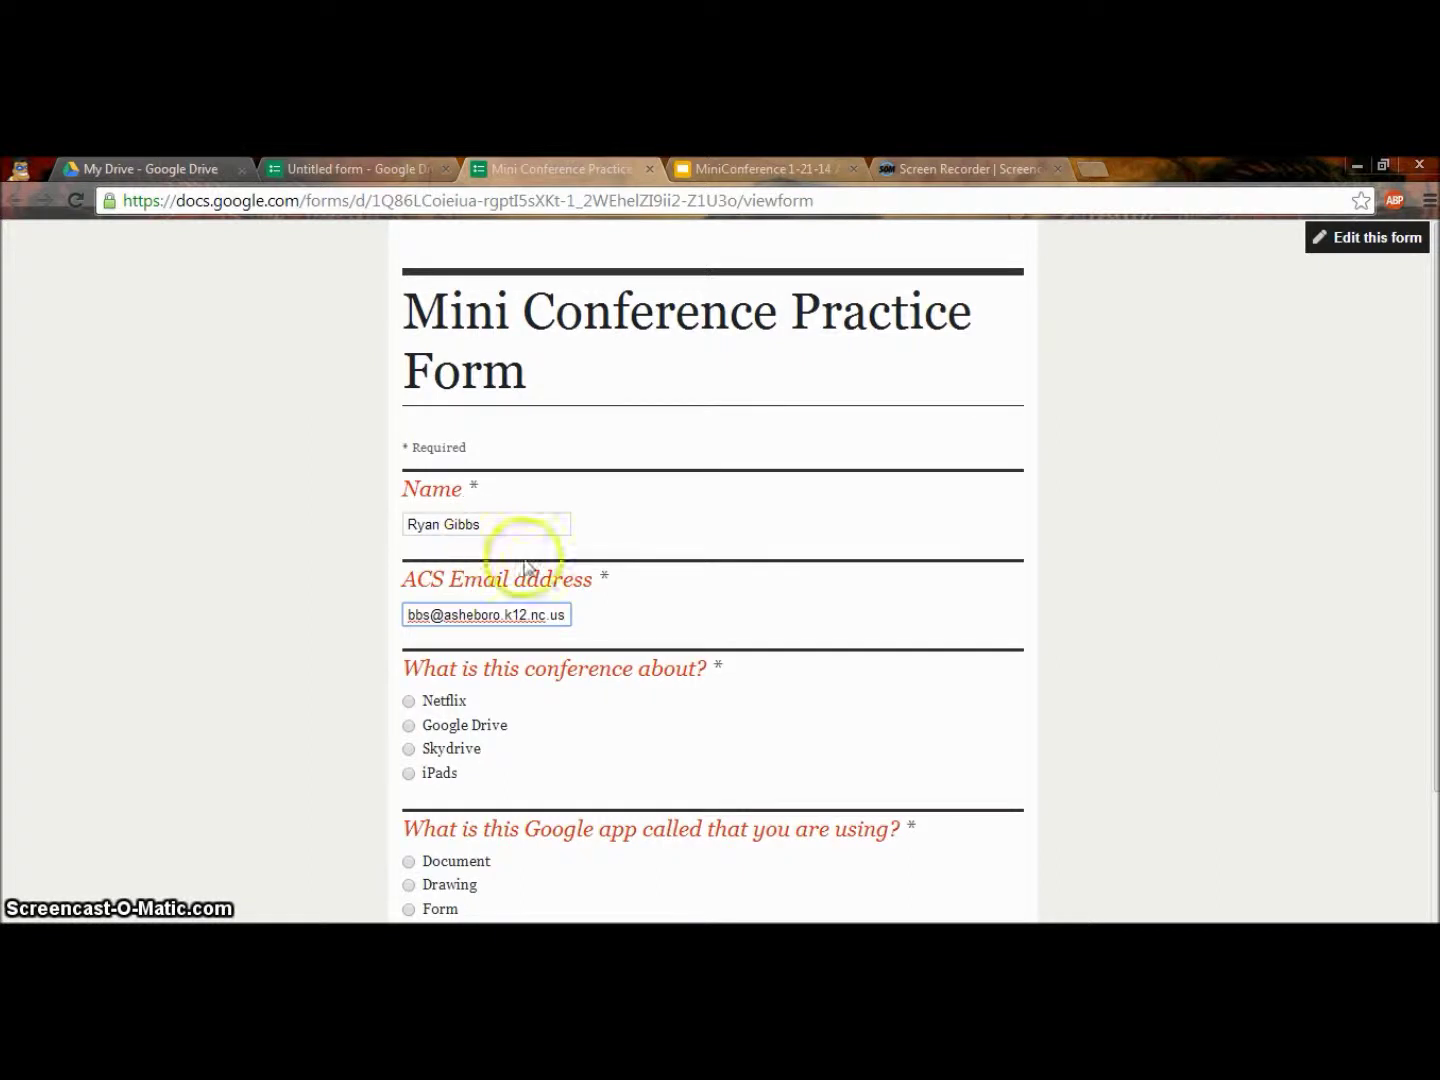
# Answer Google Drive and Form, submit the test response, and return to the editor.
pyautogui.scroll(-2, 401, 733)
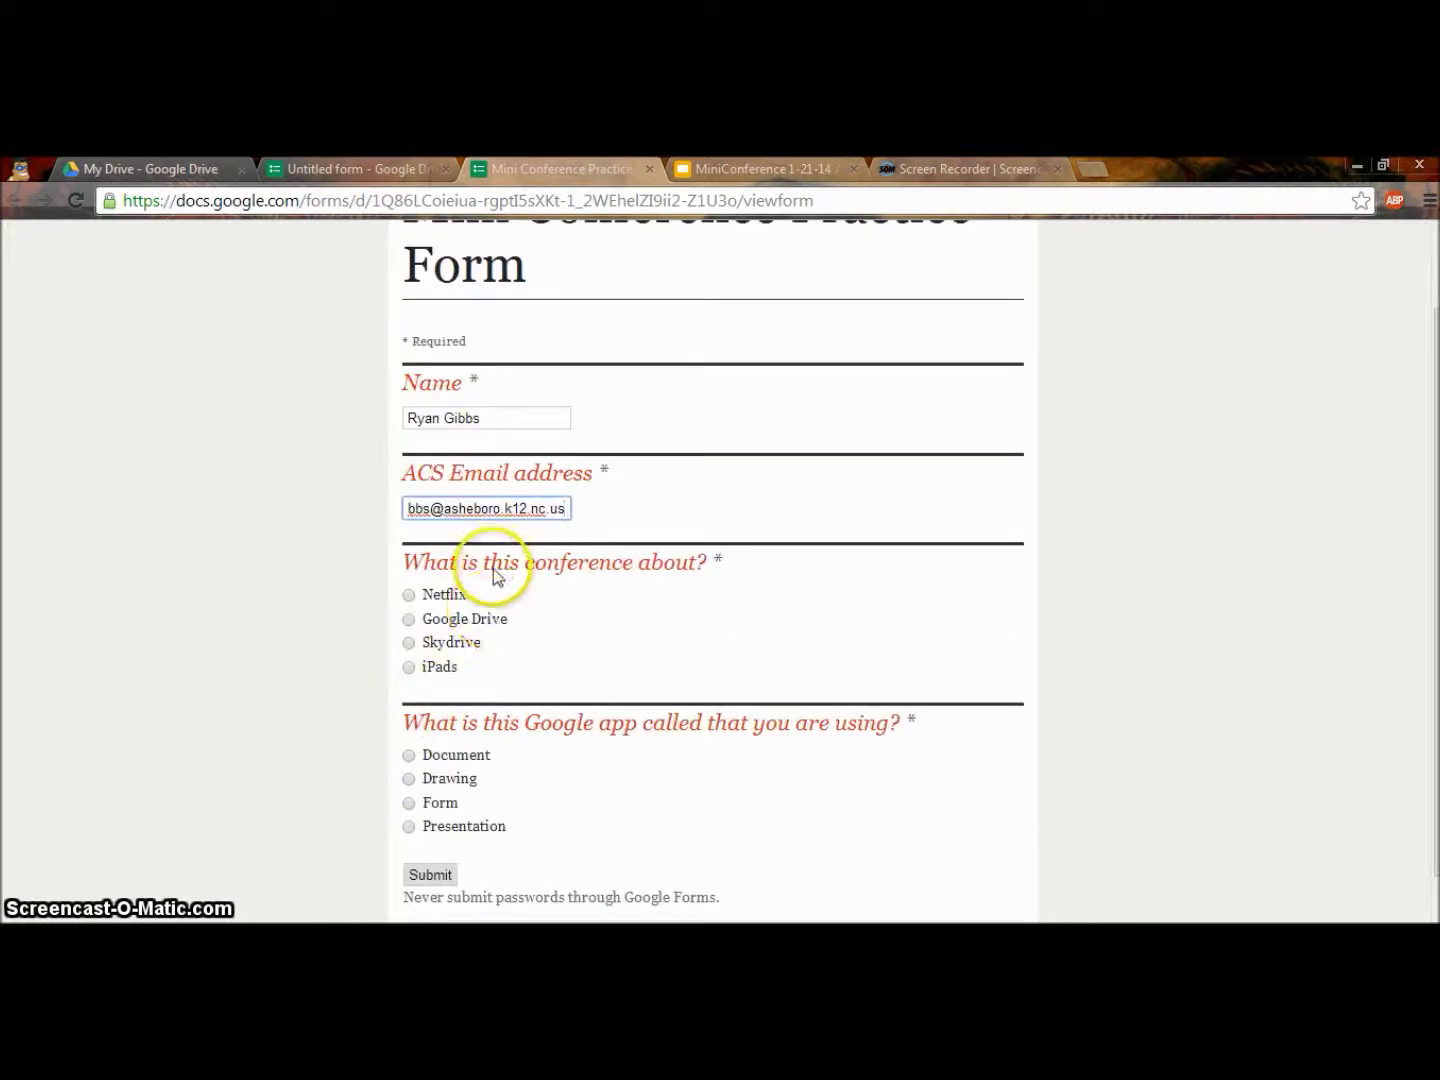
pyautogui.click(408, 618)
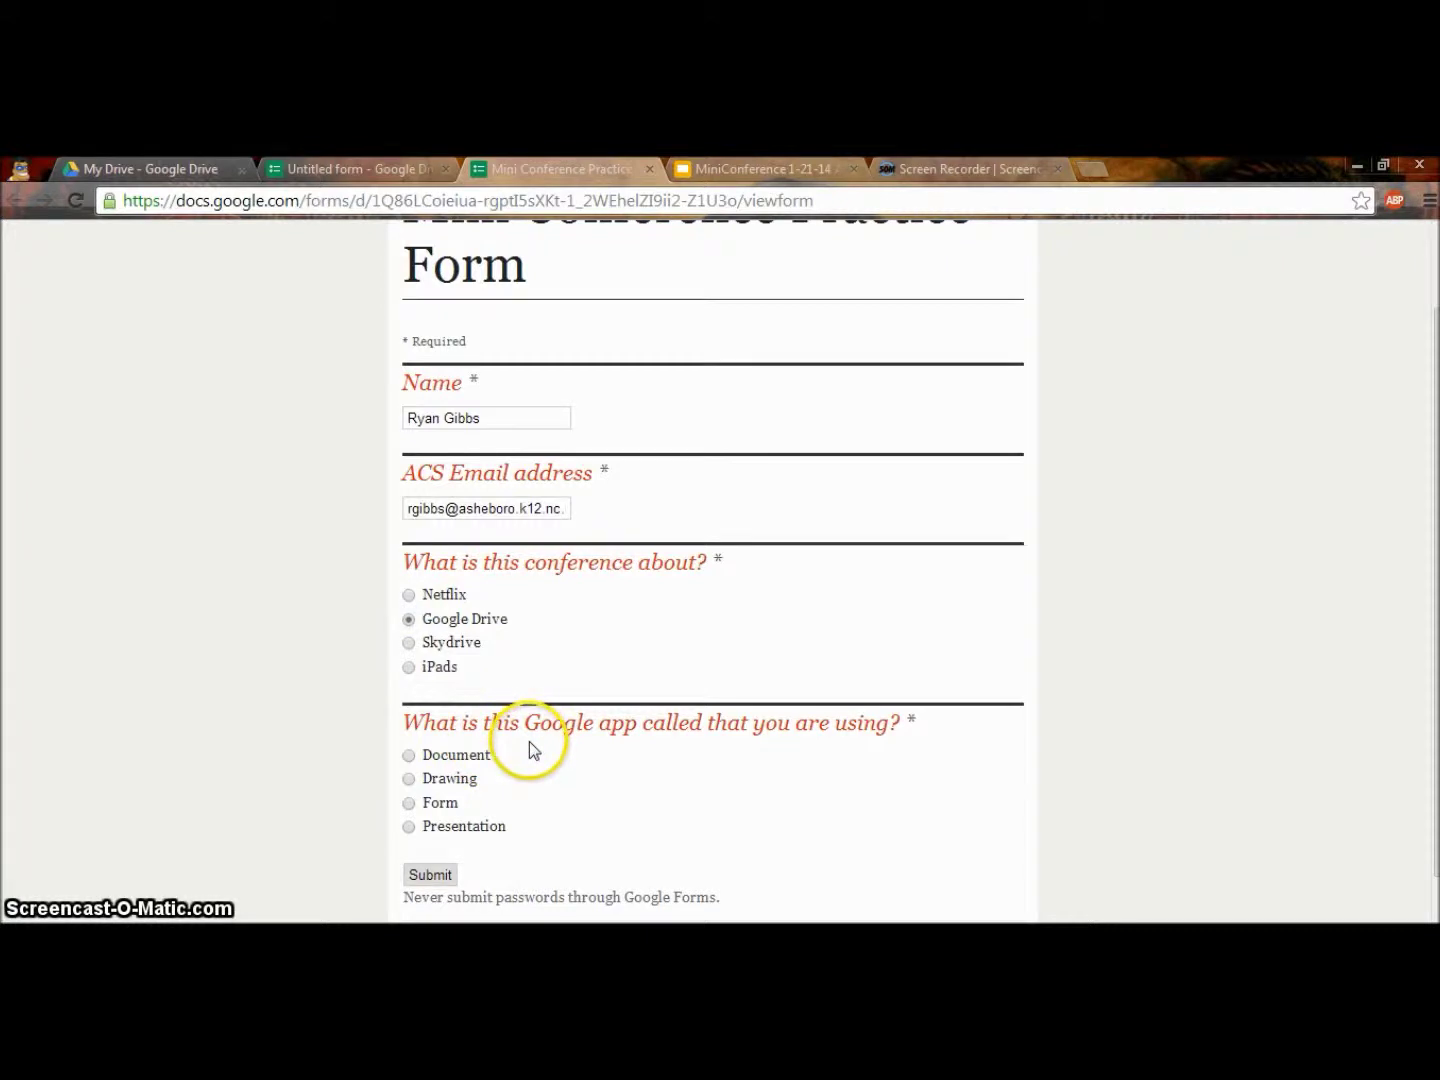
pyautogui.scroll(-1, 545, 706)
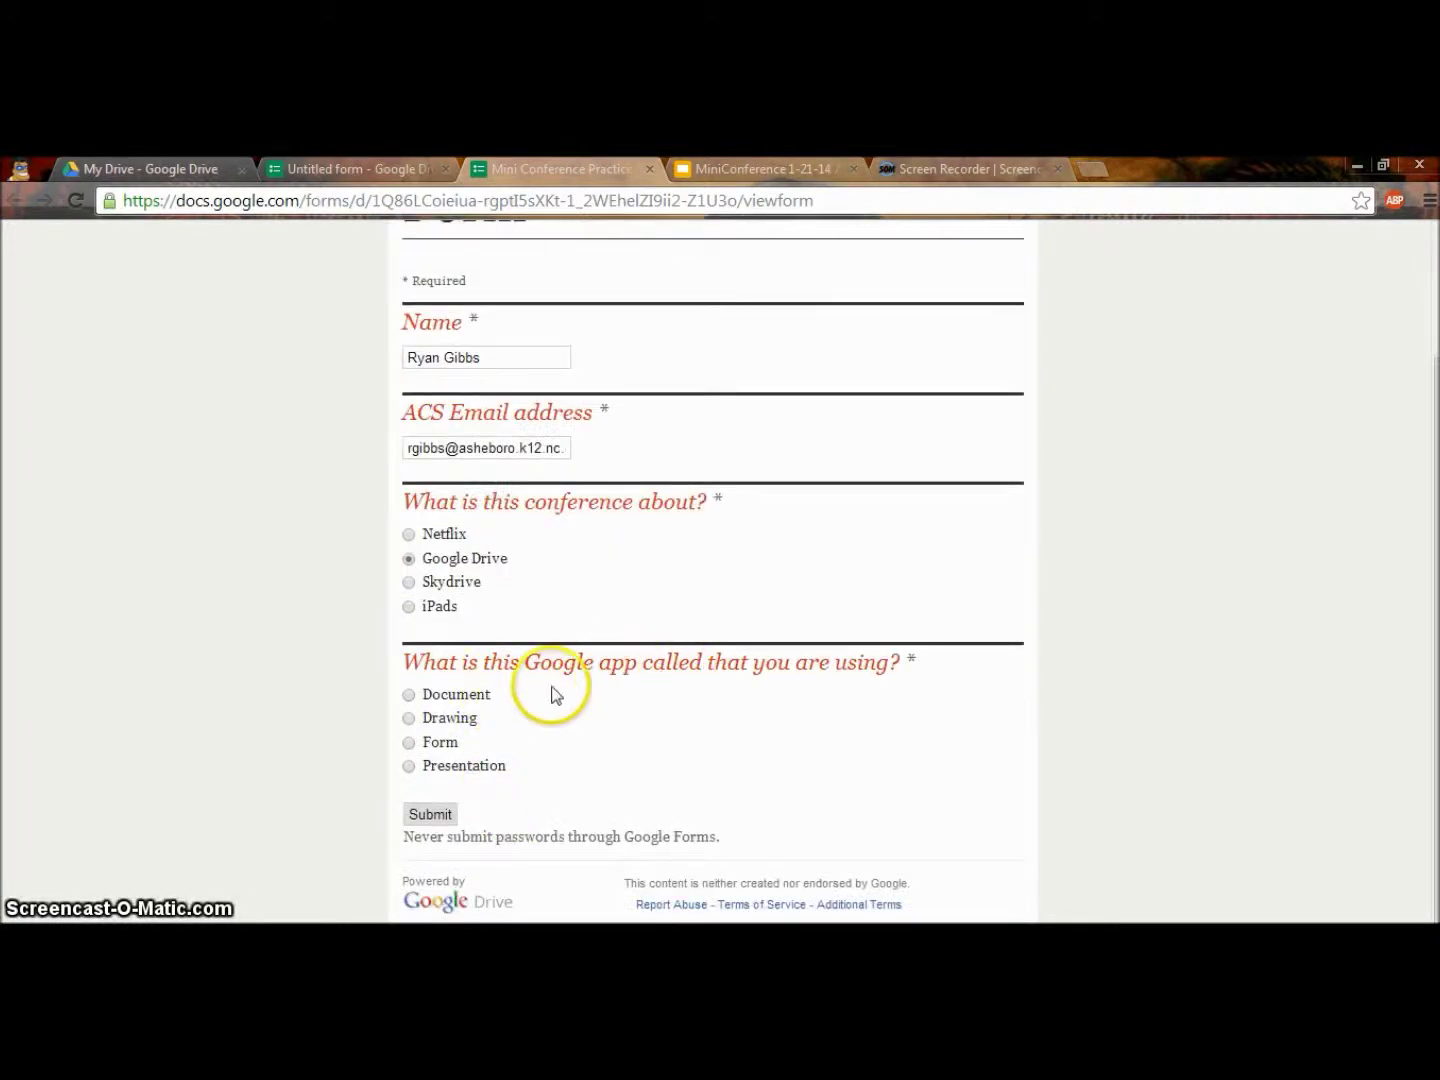
pyautogui.click(410, 742)
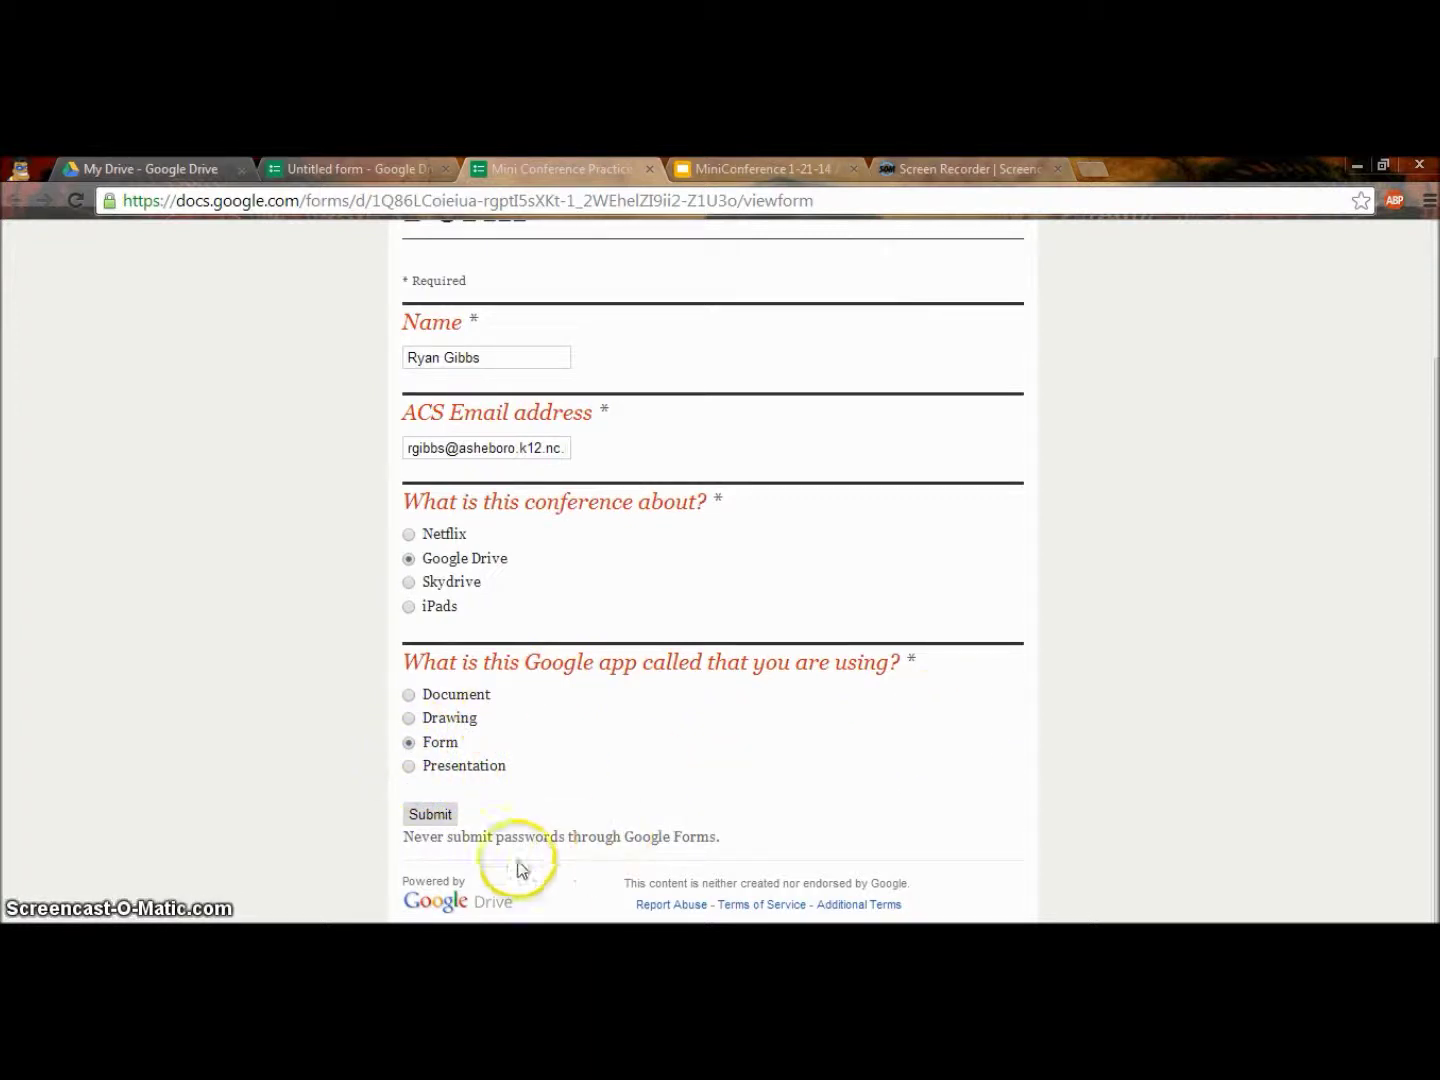
pyautogui.click(432, 815)
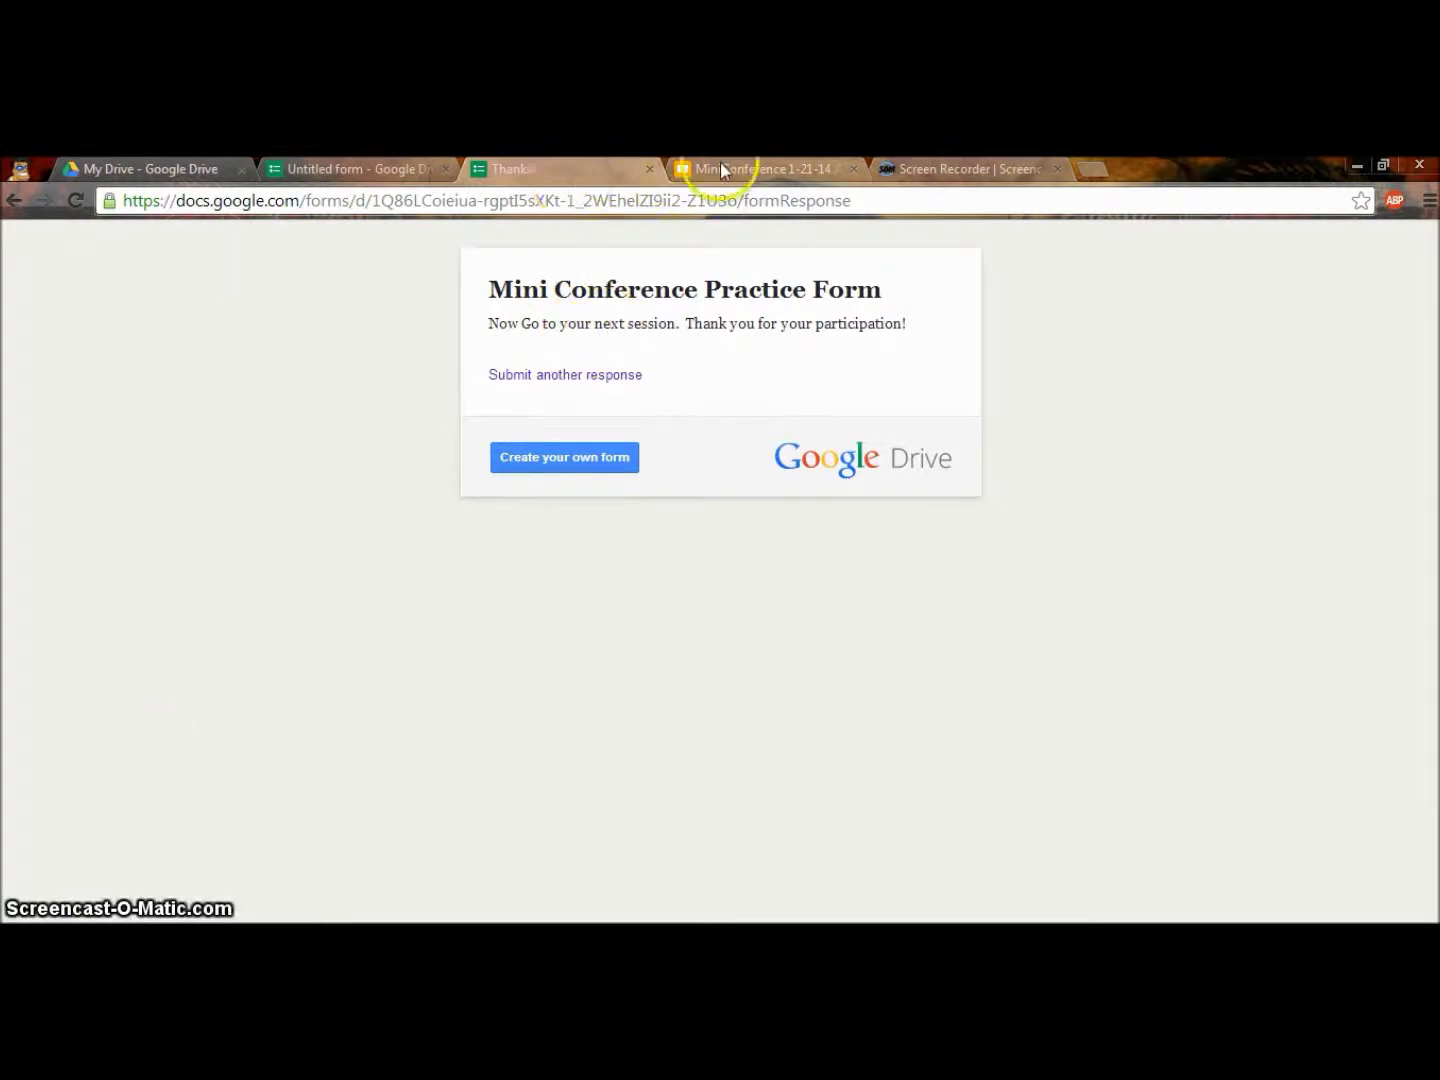
pyautogui.click(373, 168)
pyautogui.scroll(5, 375, 515)
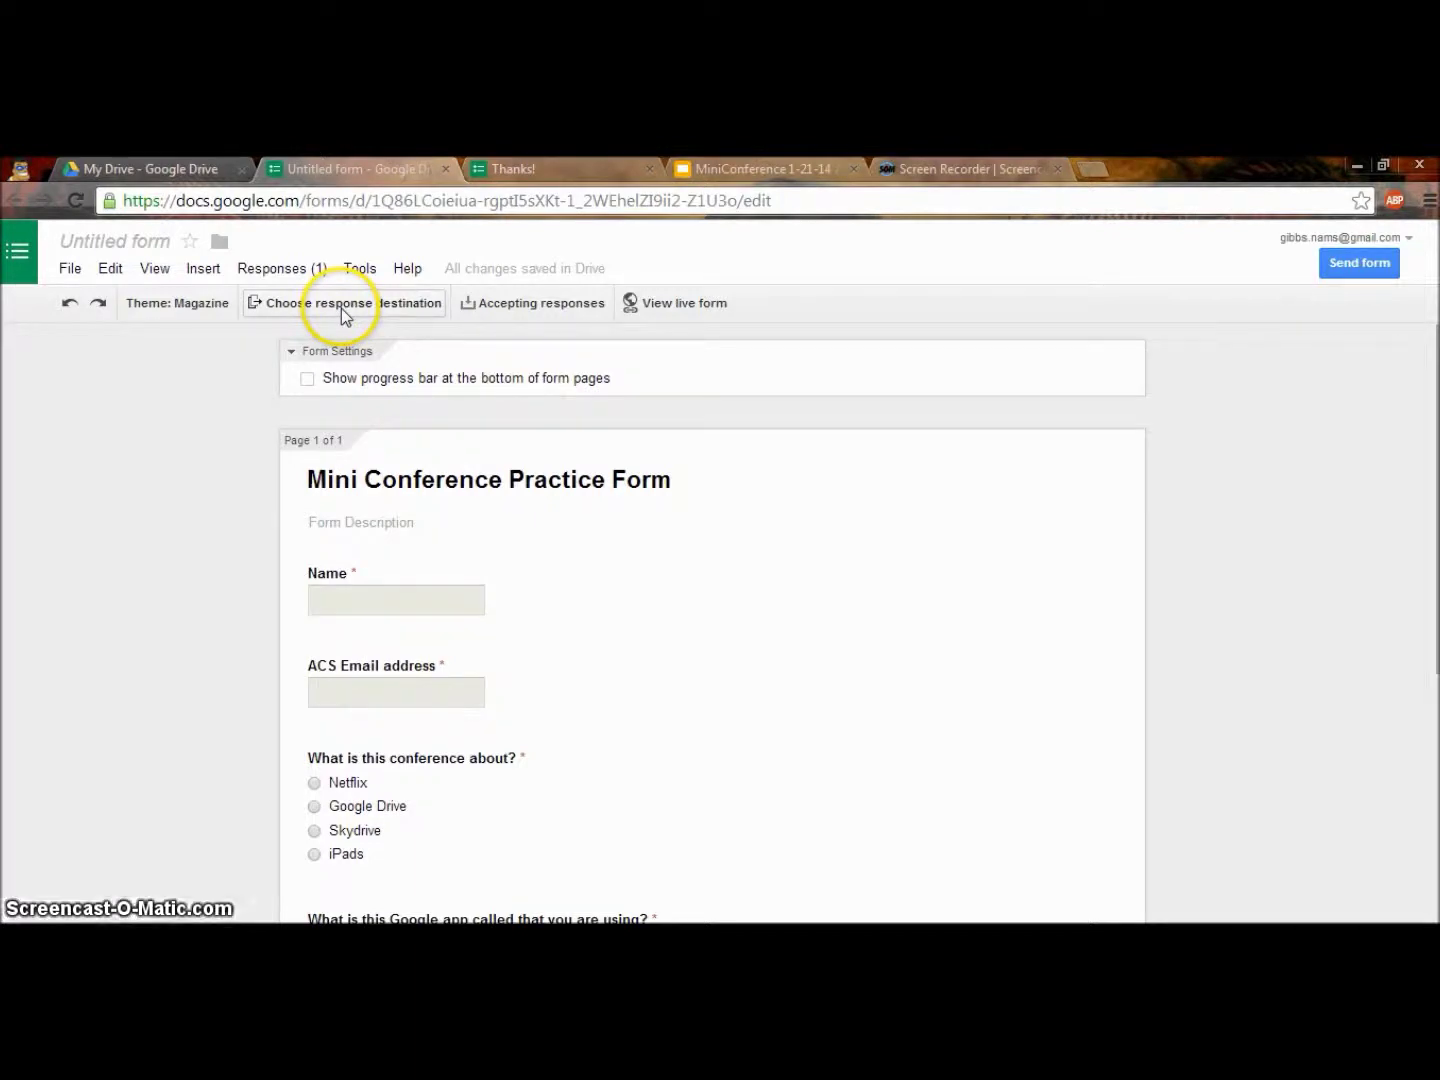
# Rename the form to 'Practice Form', fixing the 'Prractice' typo, then go to My Drive.
pyautogui.click(115, 242)
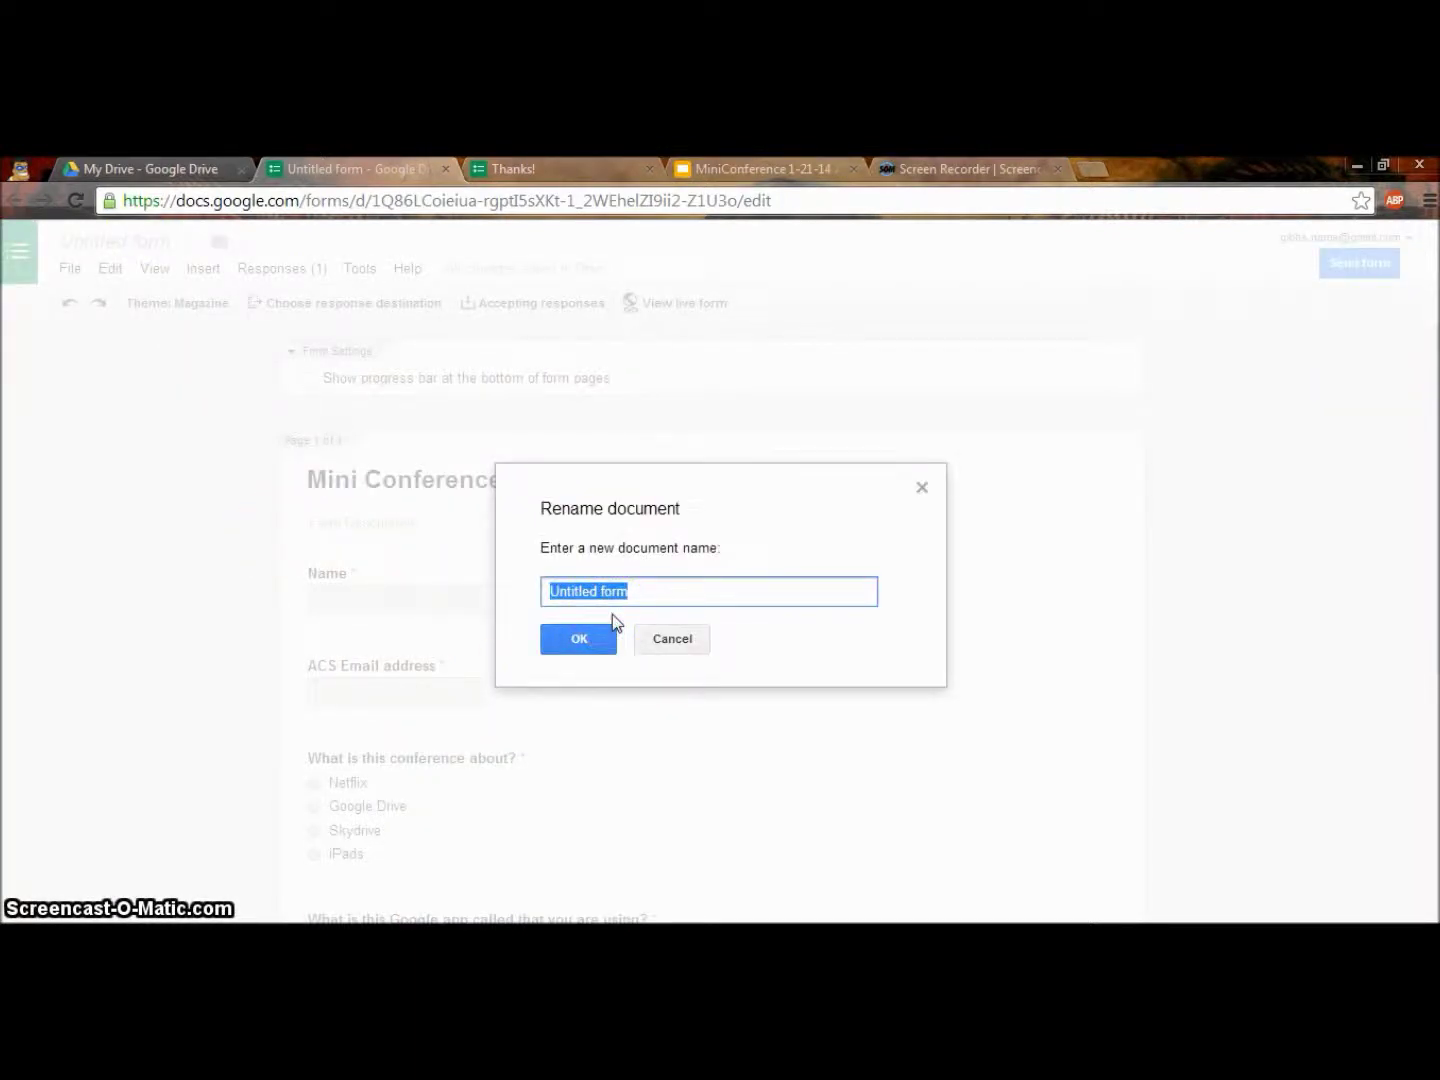
pyautogui.write('Prractice F')
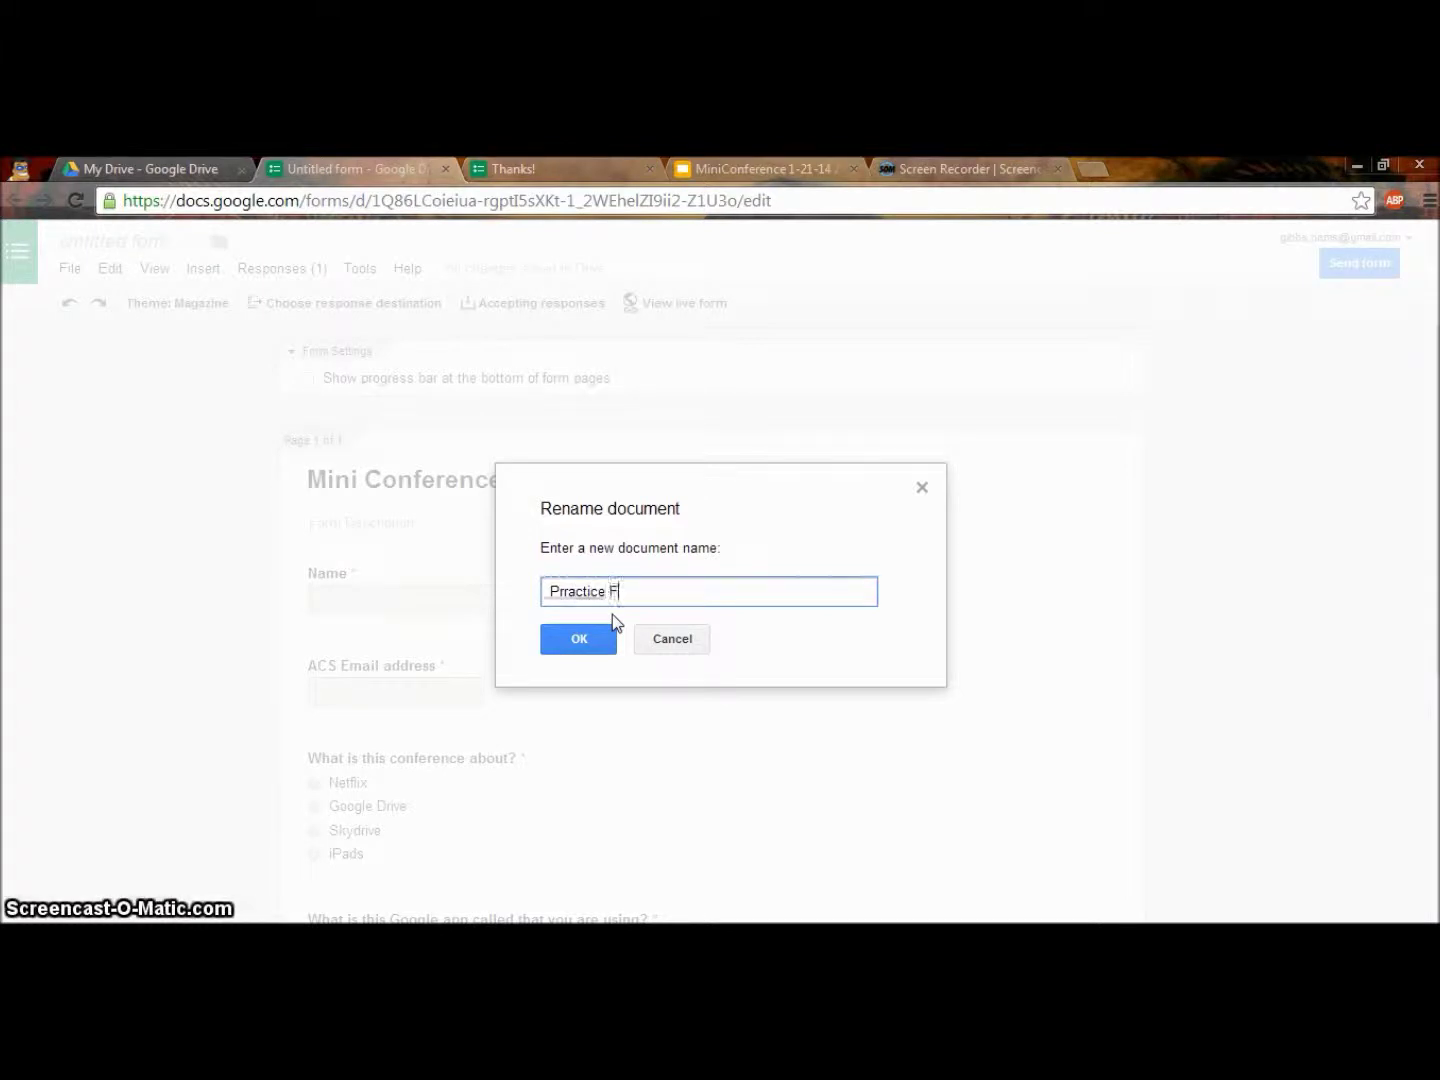
pyautogui.click(570, 592)
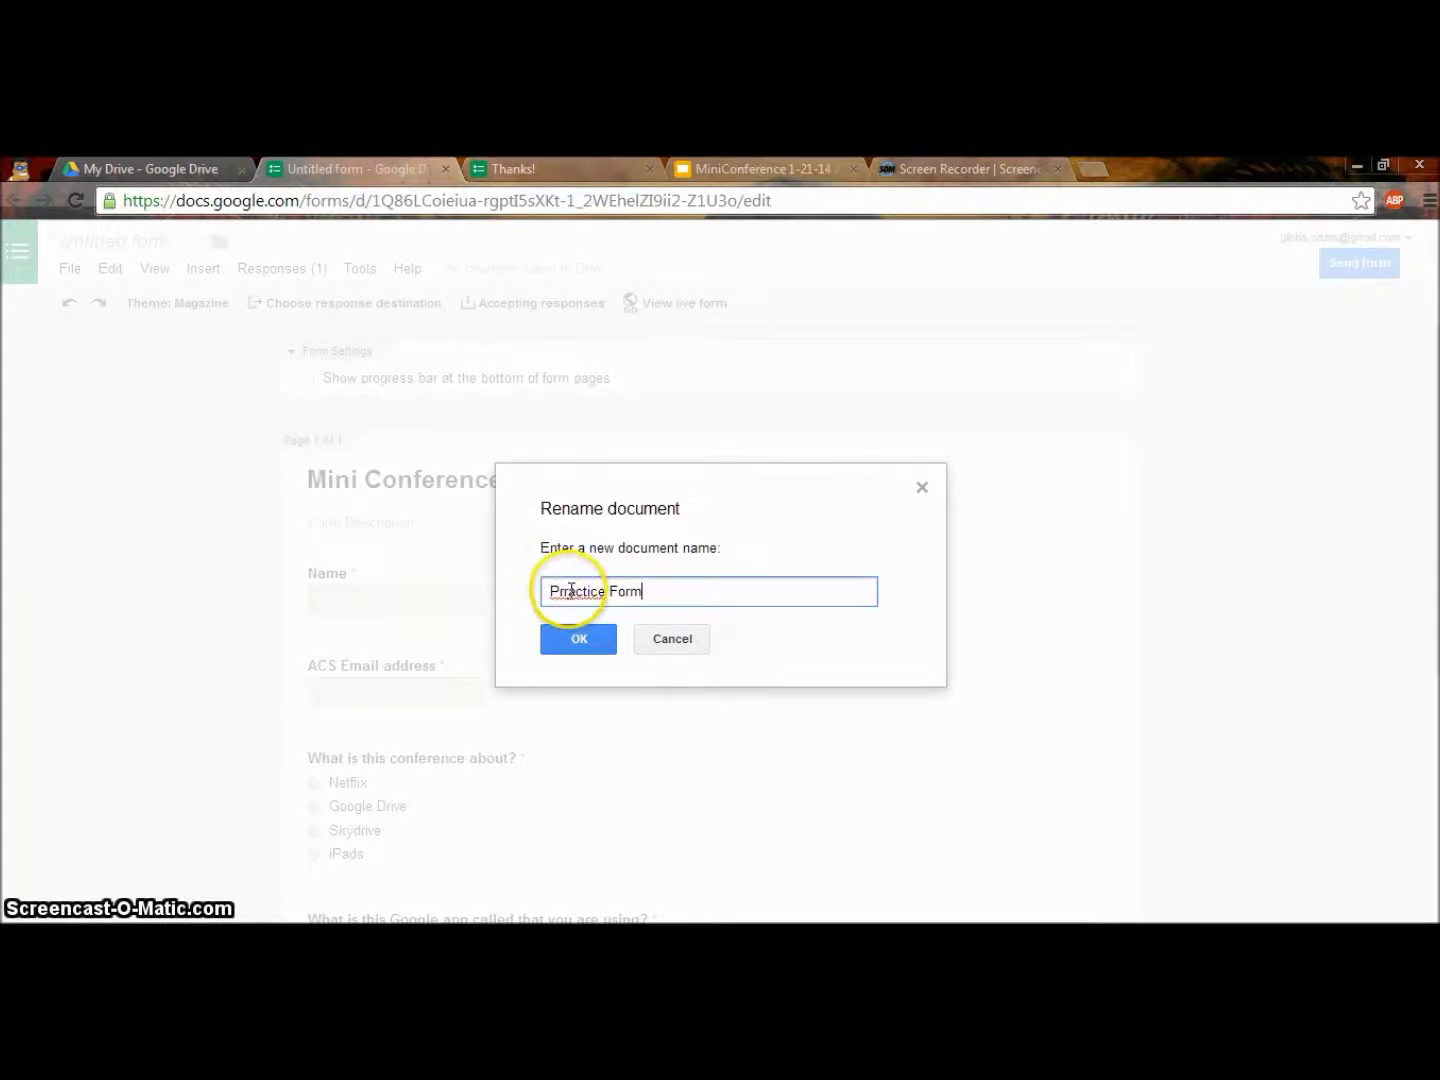
pyautogui.rightClick(571, 594)
pyautogui.click(652, 481)
pyautogui.click(590, 643)
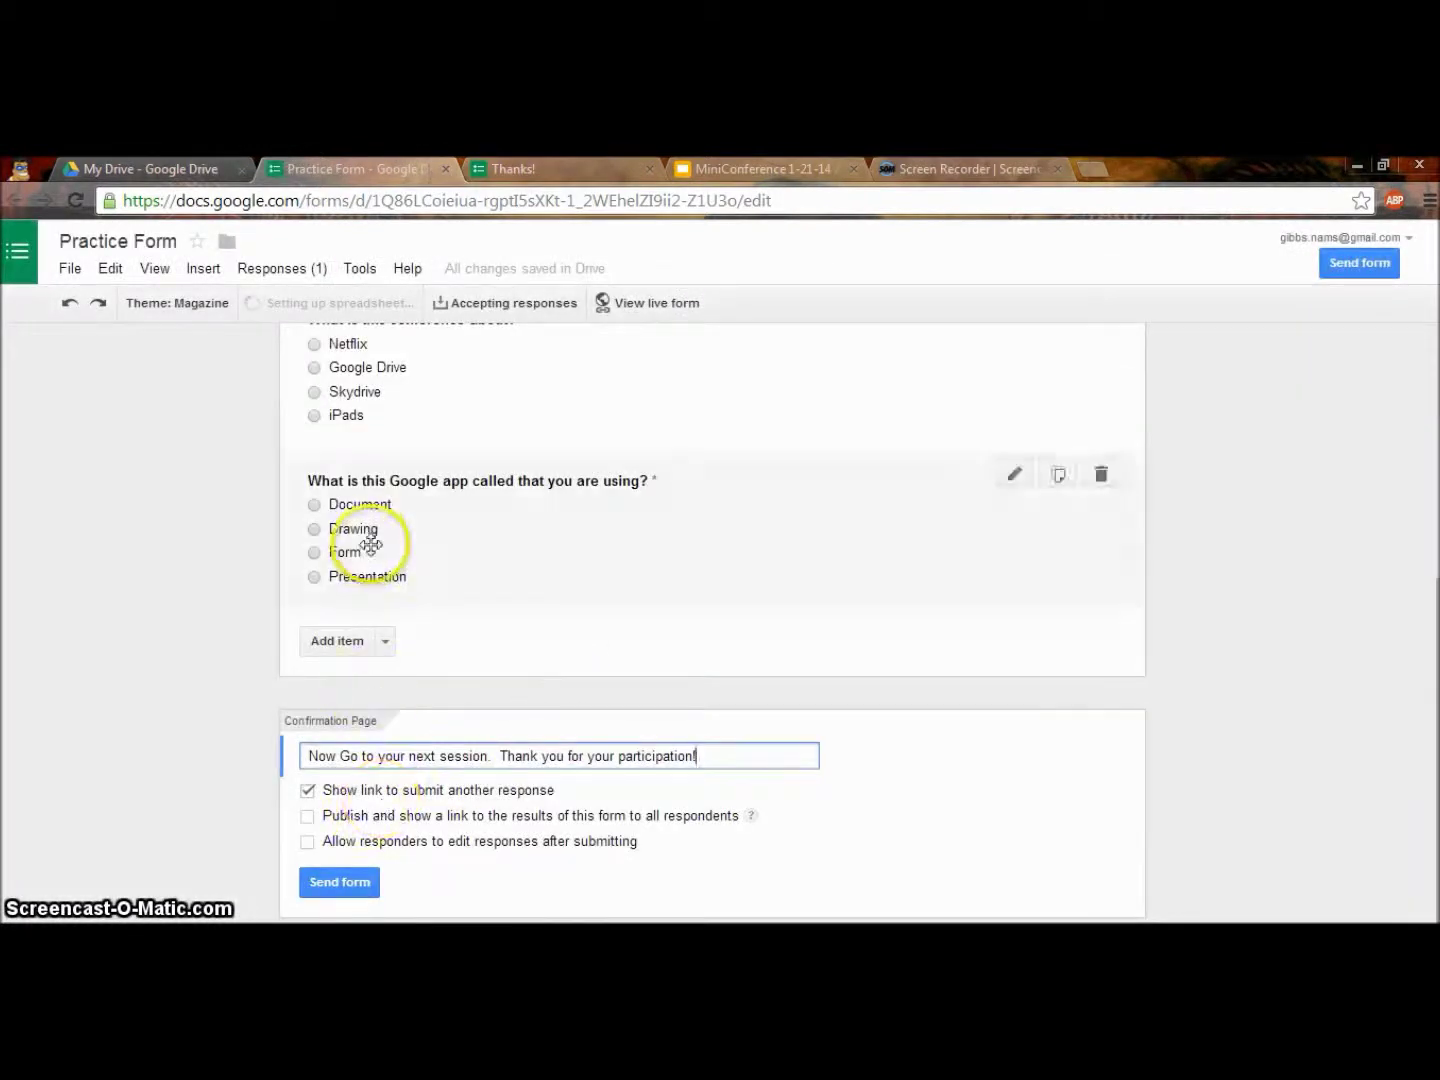
pyautogui.scroll(4, 400, 500)
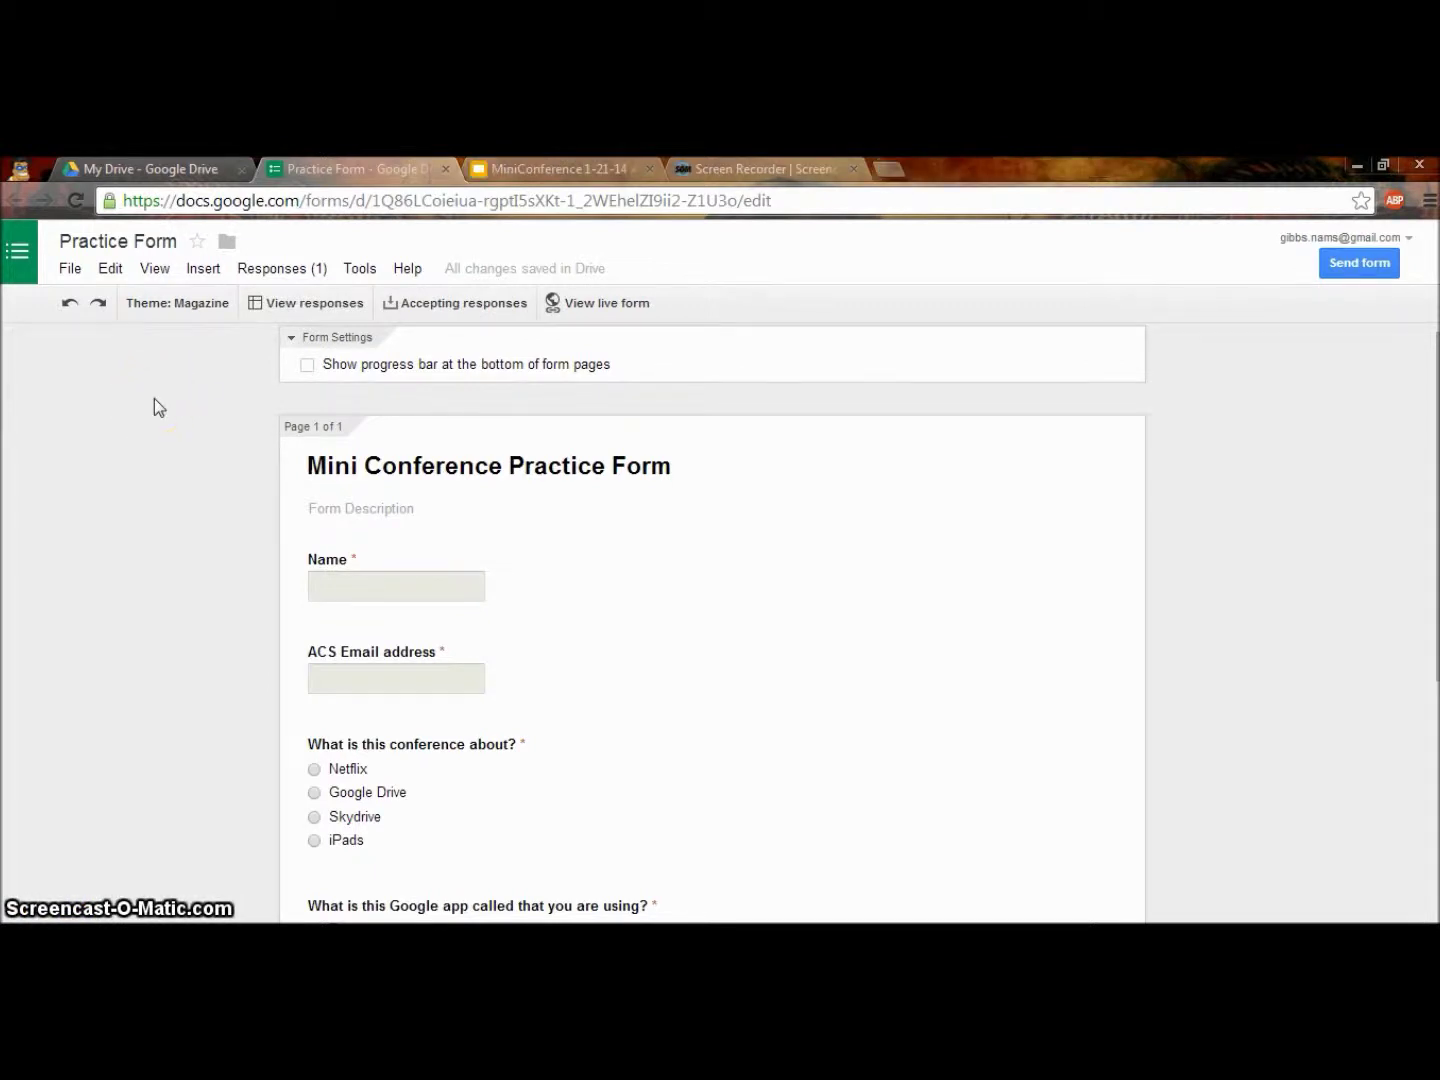
pyautogui.click(172, 167)
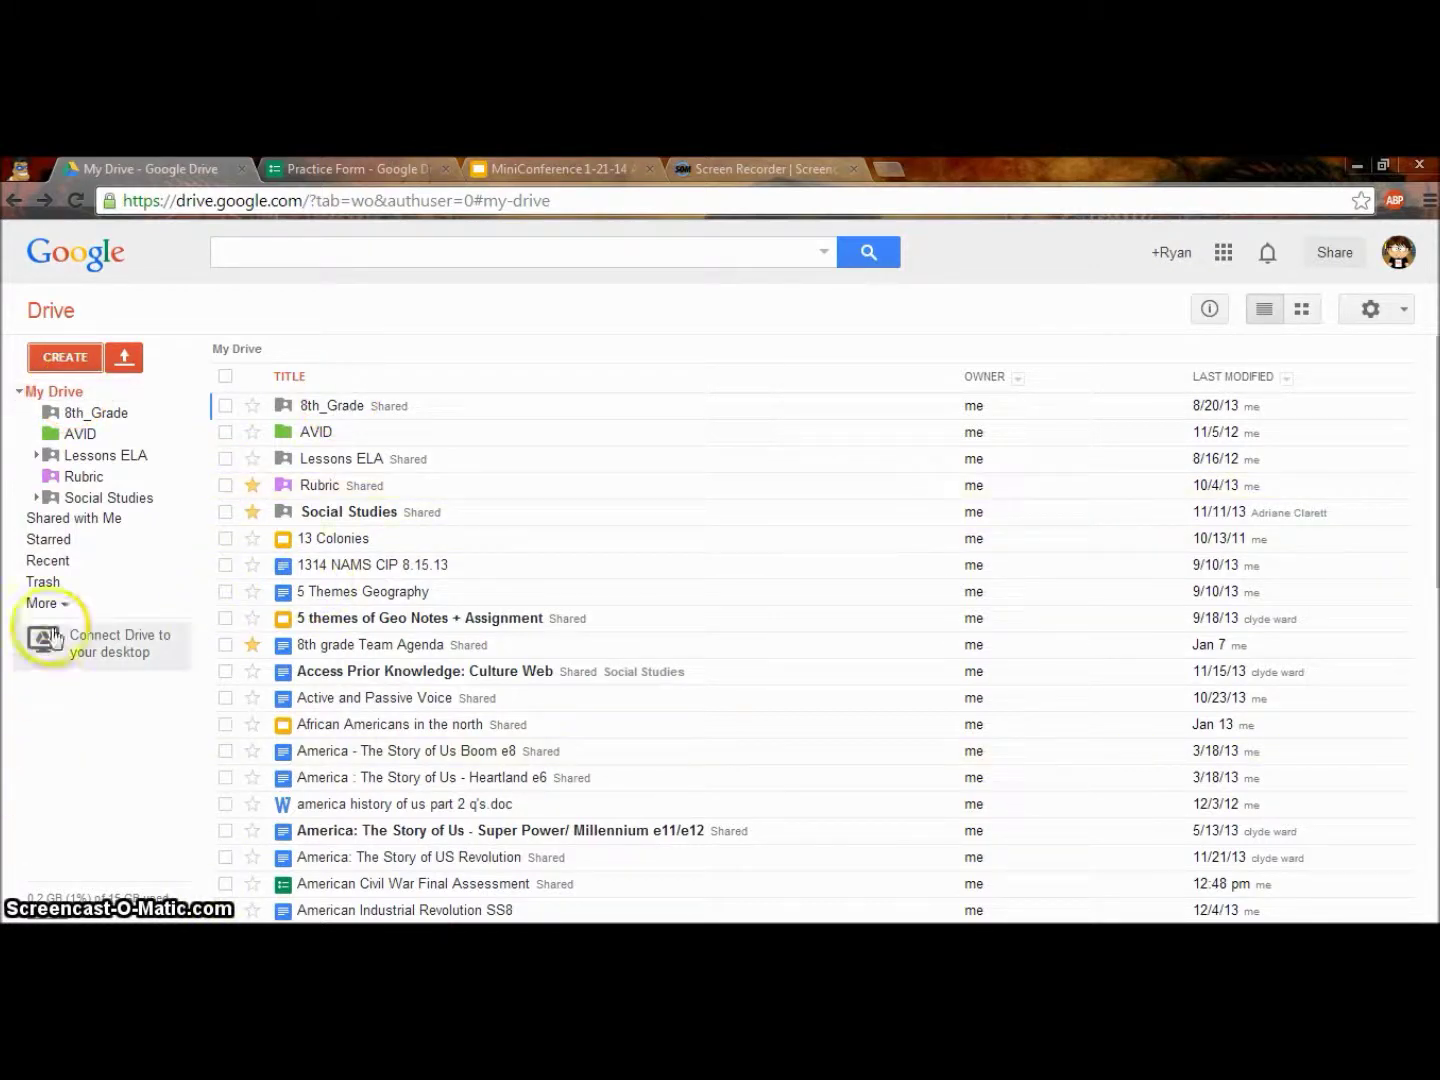
# Open the 'Practice Form (Responses)' spreadsheet from Drive's Recent files.
pyautogui.click(57, 566)
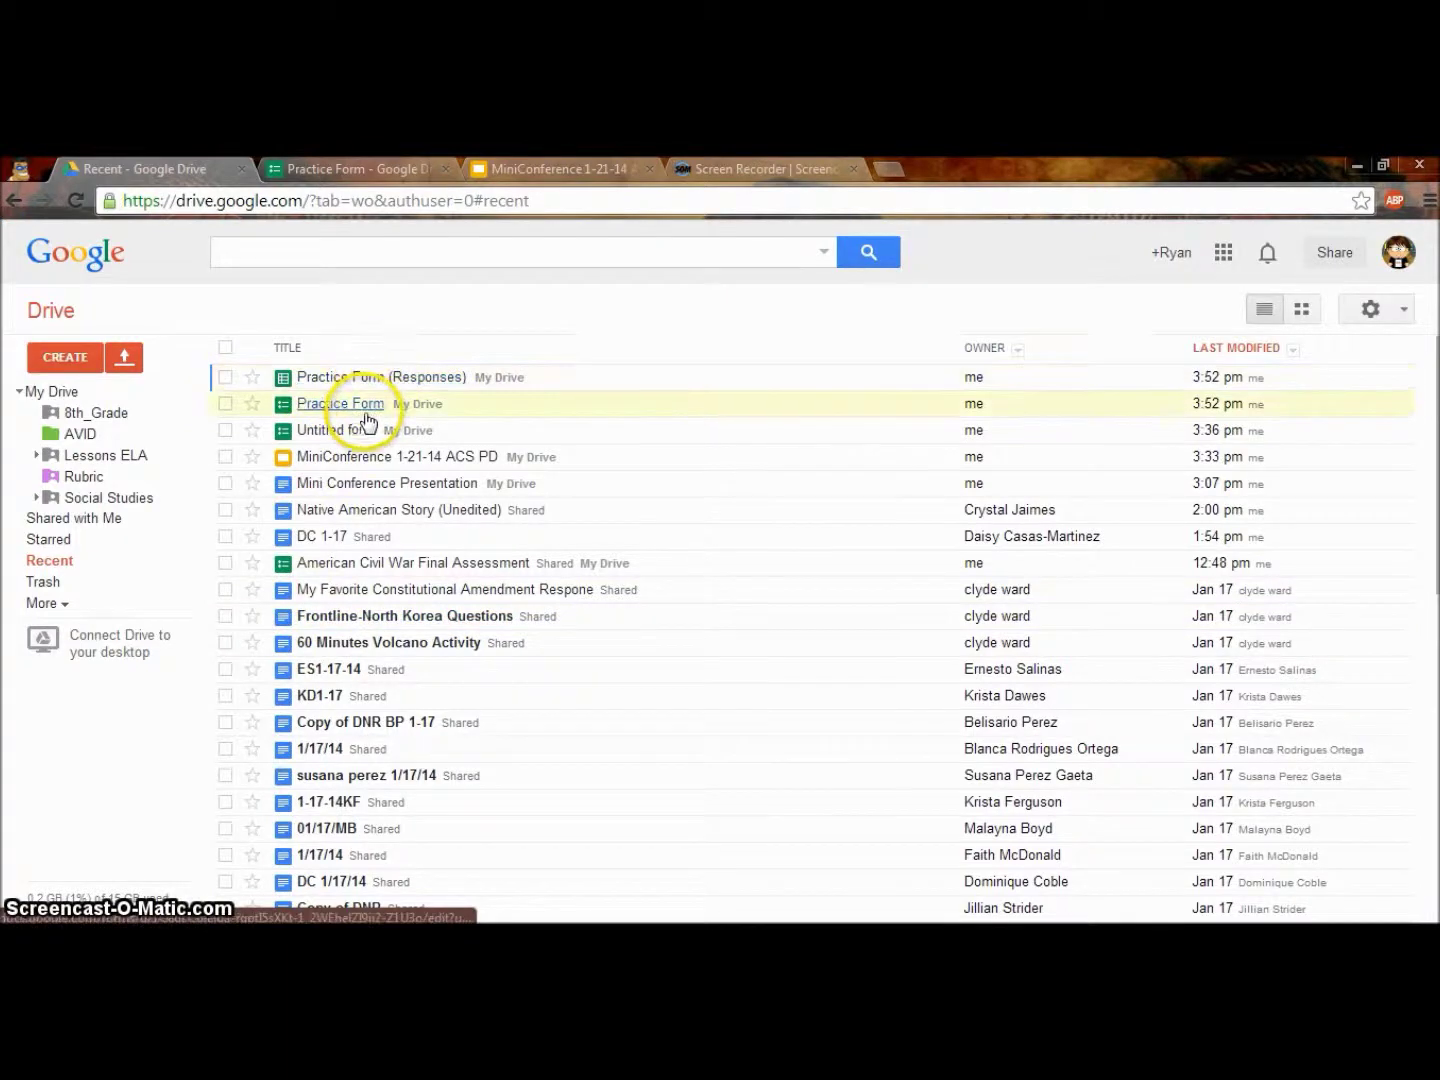
pyautogui.moveTo(60, 897)
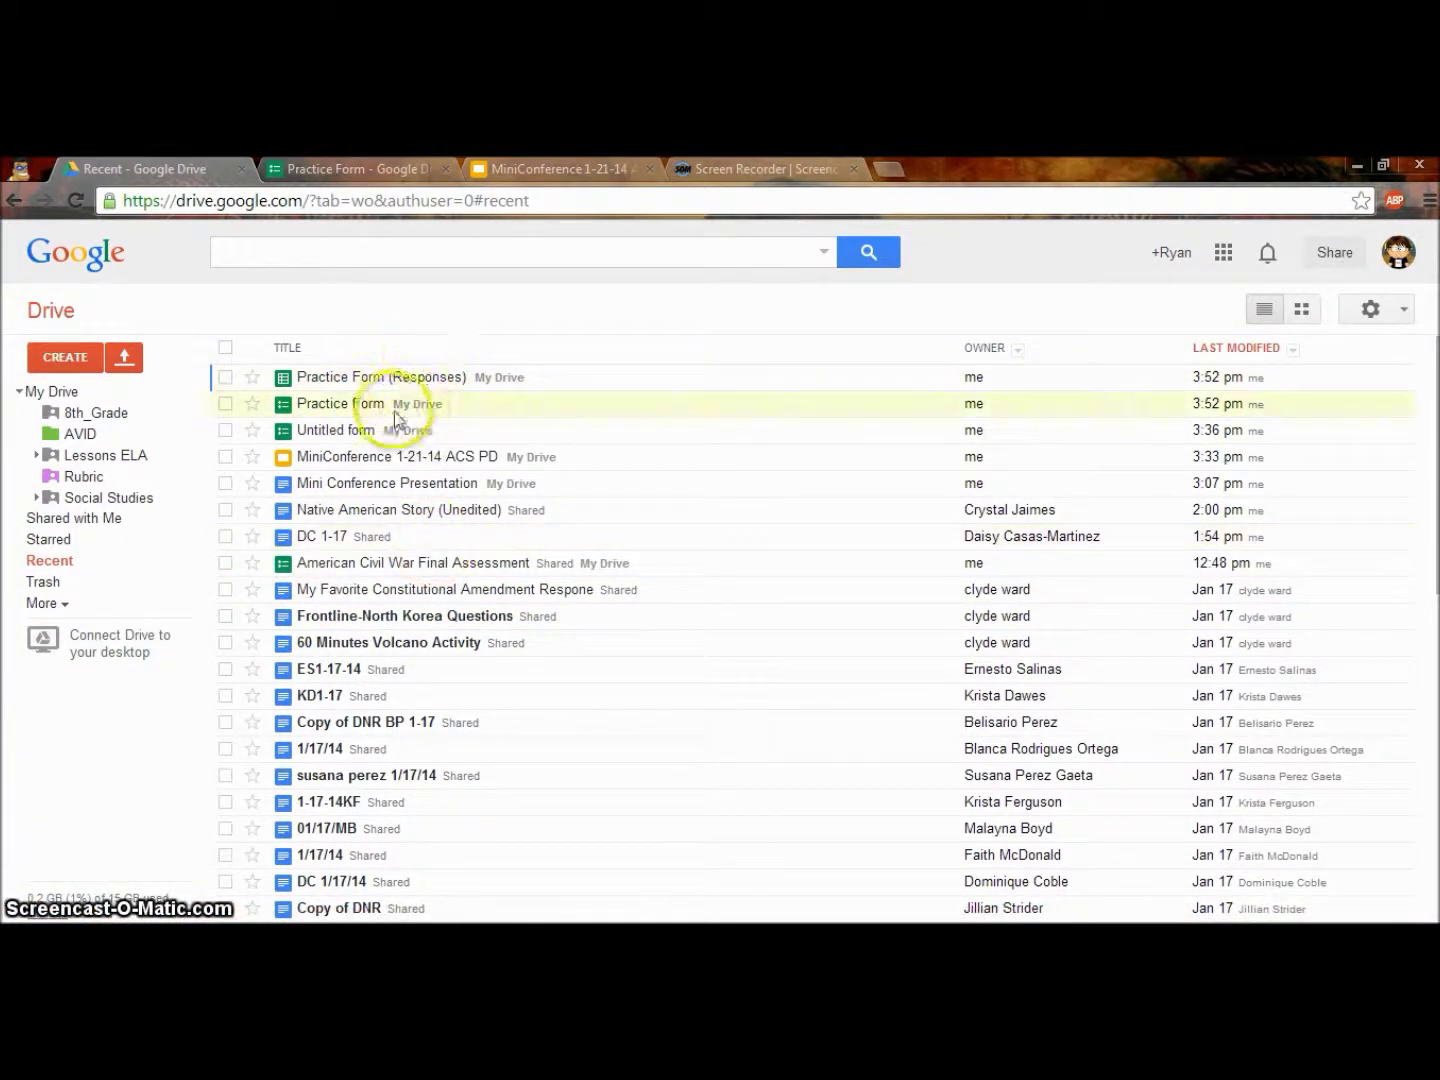
pyautogui.click(409, 382)
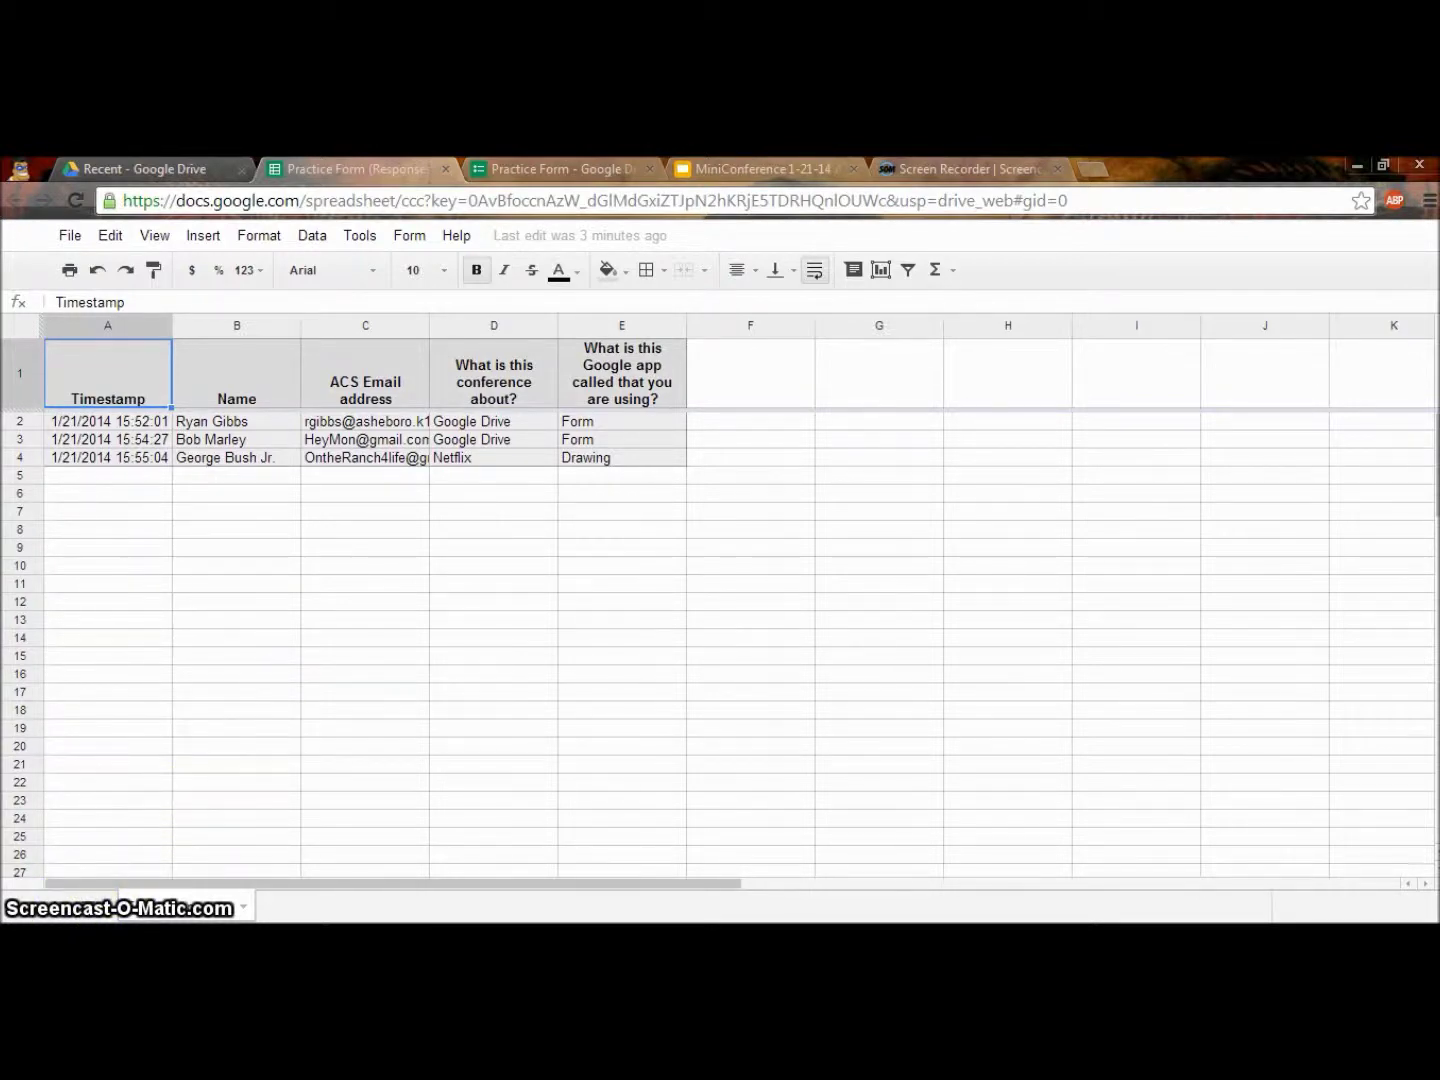
# Open the Tools menu of the Practice Form (Responses) spreadsheet.
pyautogui.click(359, 236)
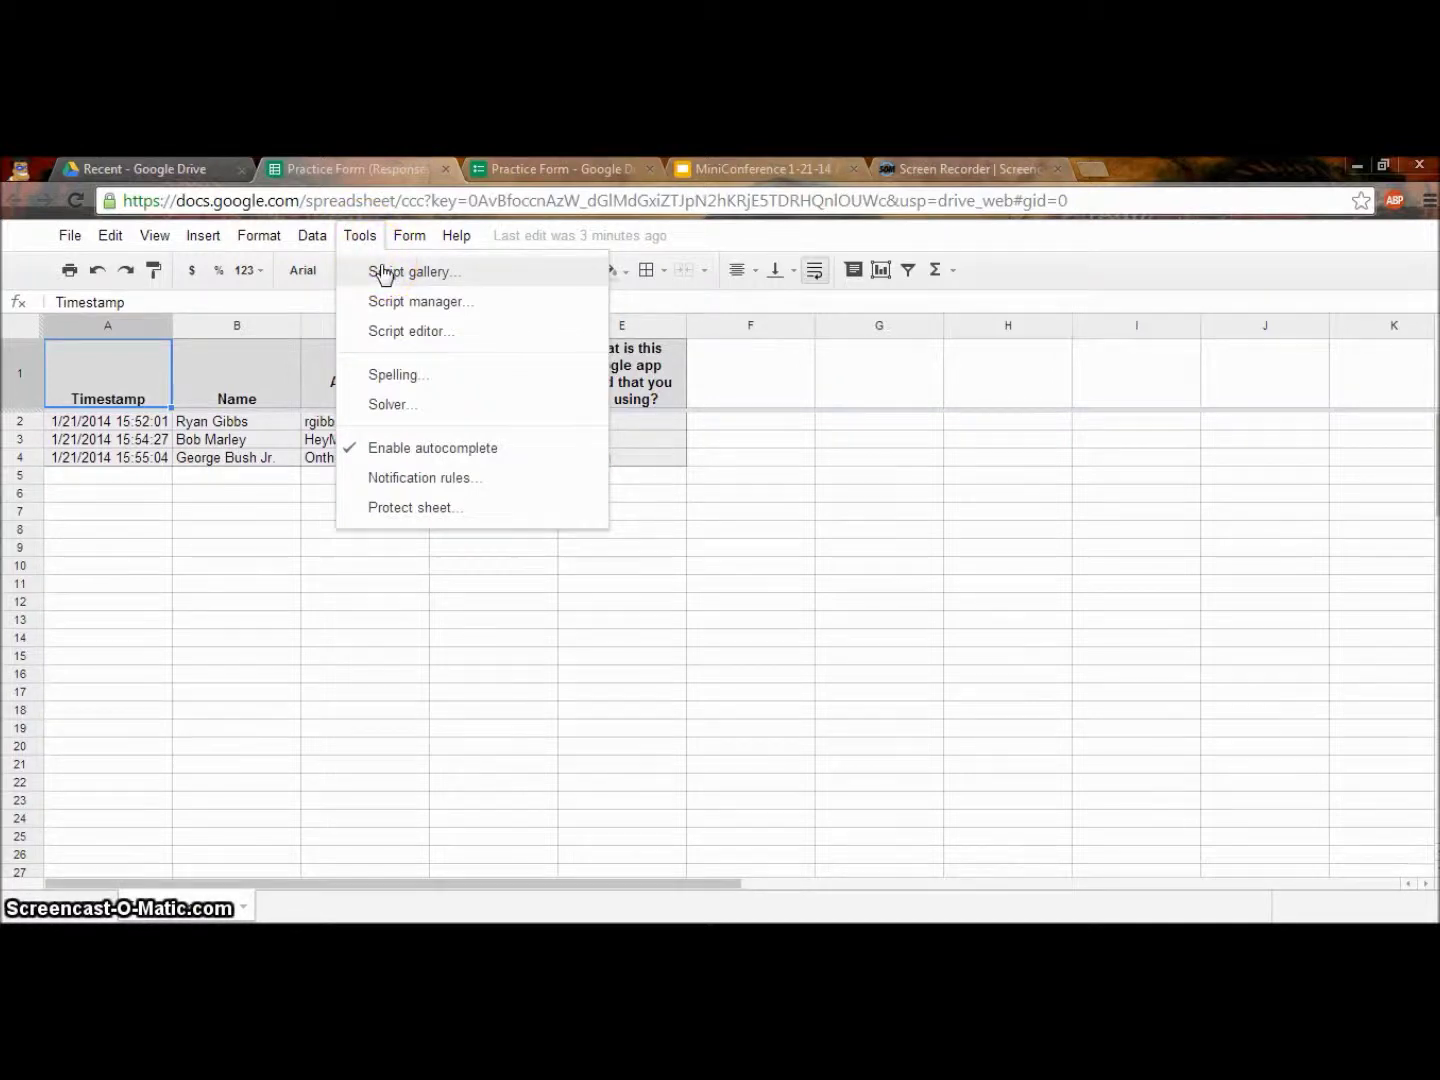
# Search the Script gallery for 'flubaroo', install Flubaroo, and accept its permissions.
pyautogui.click(385, 273)
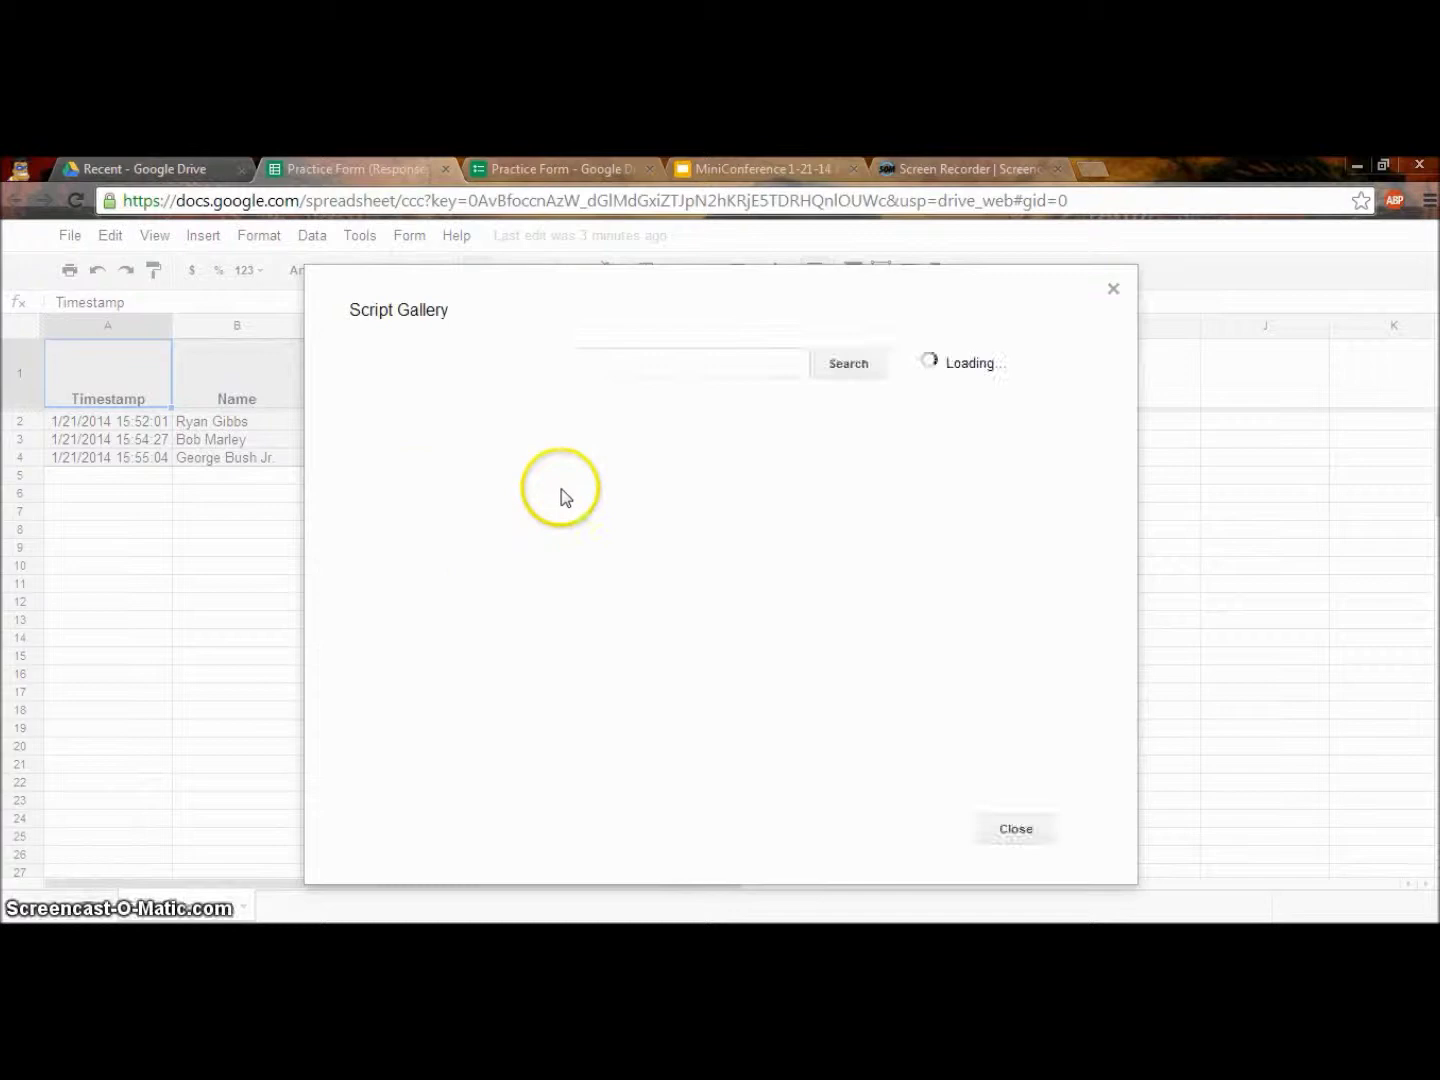
pyautogui.click(599, 365)
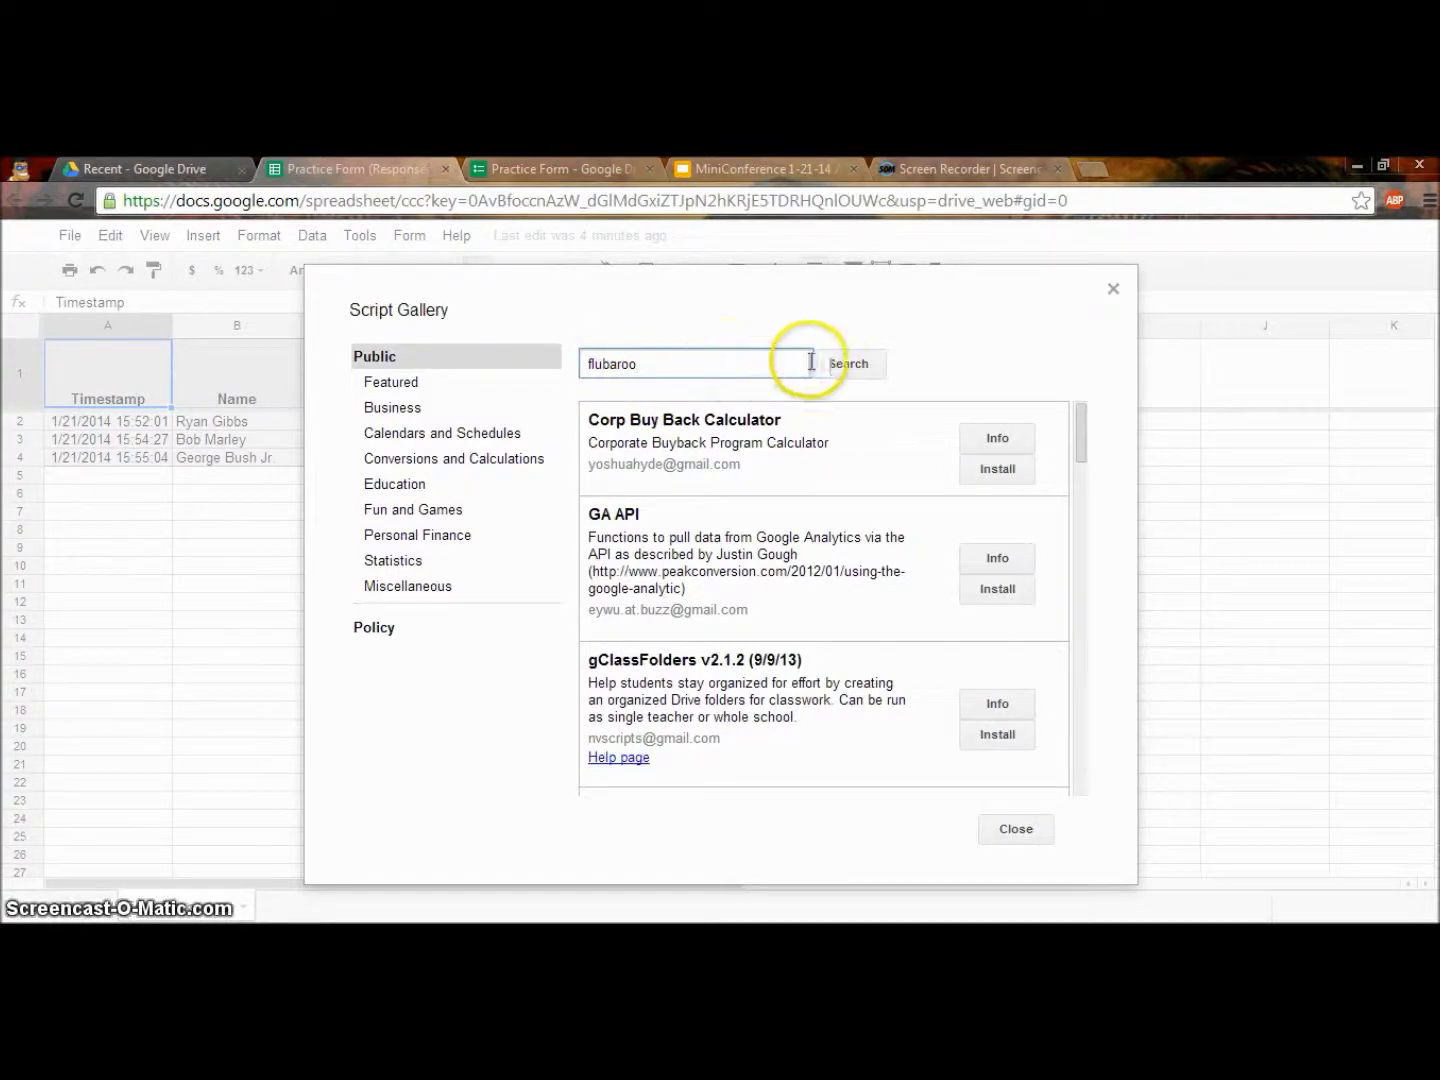
pyautogui.click(849, 365)
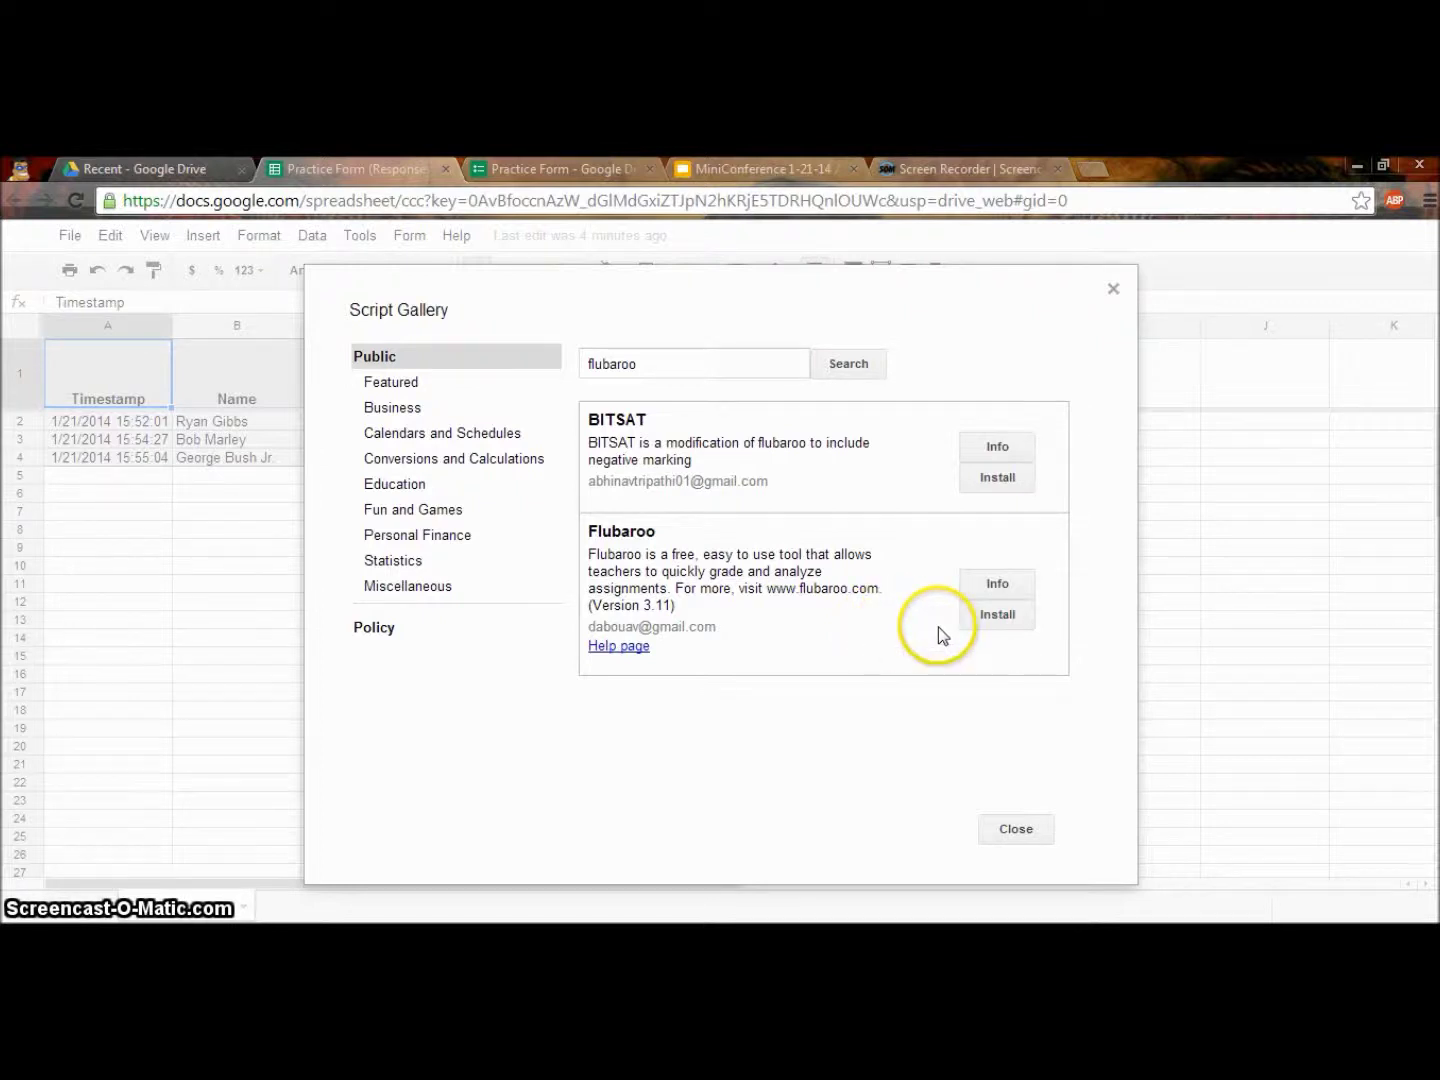
pyautogui.click(996, 627)
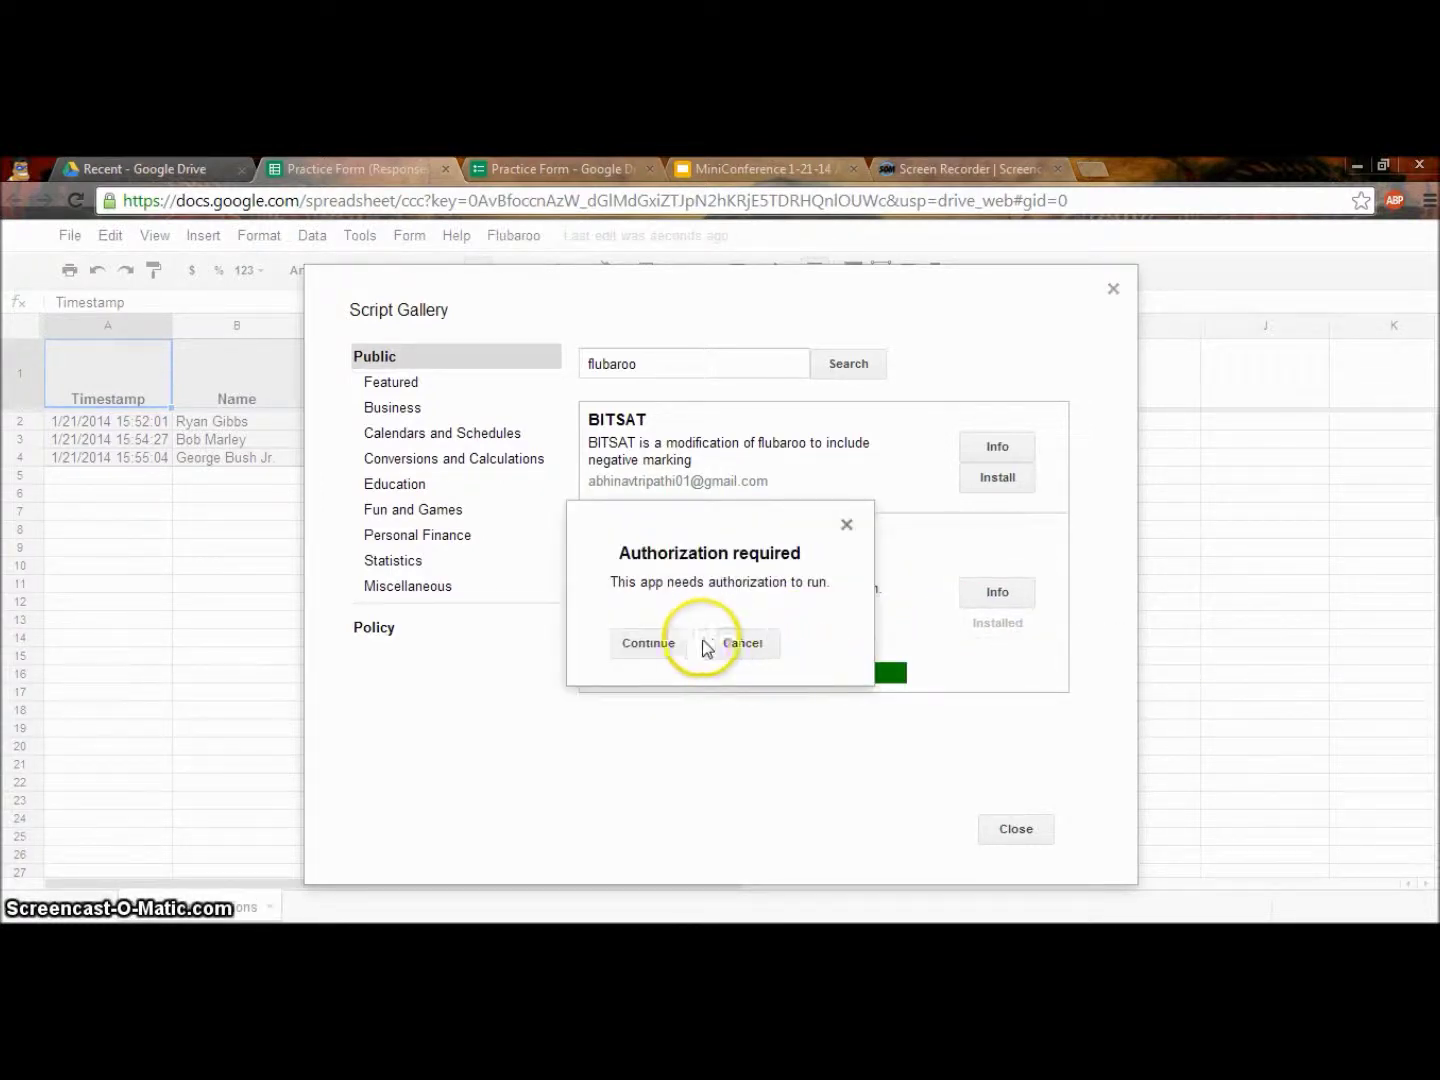
pyautogui.click(649, 645)
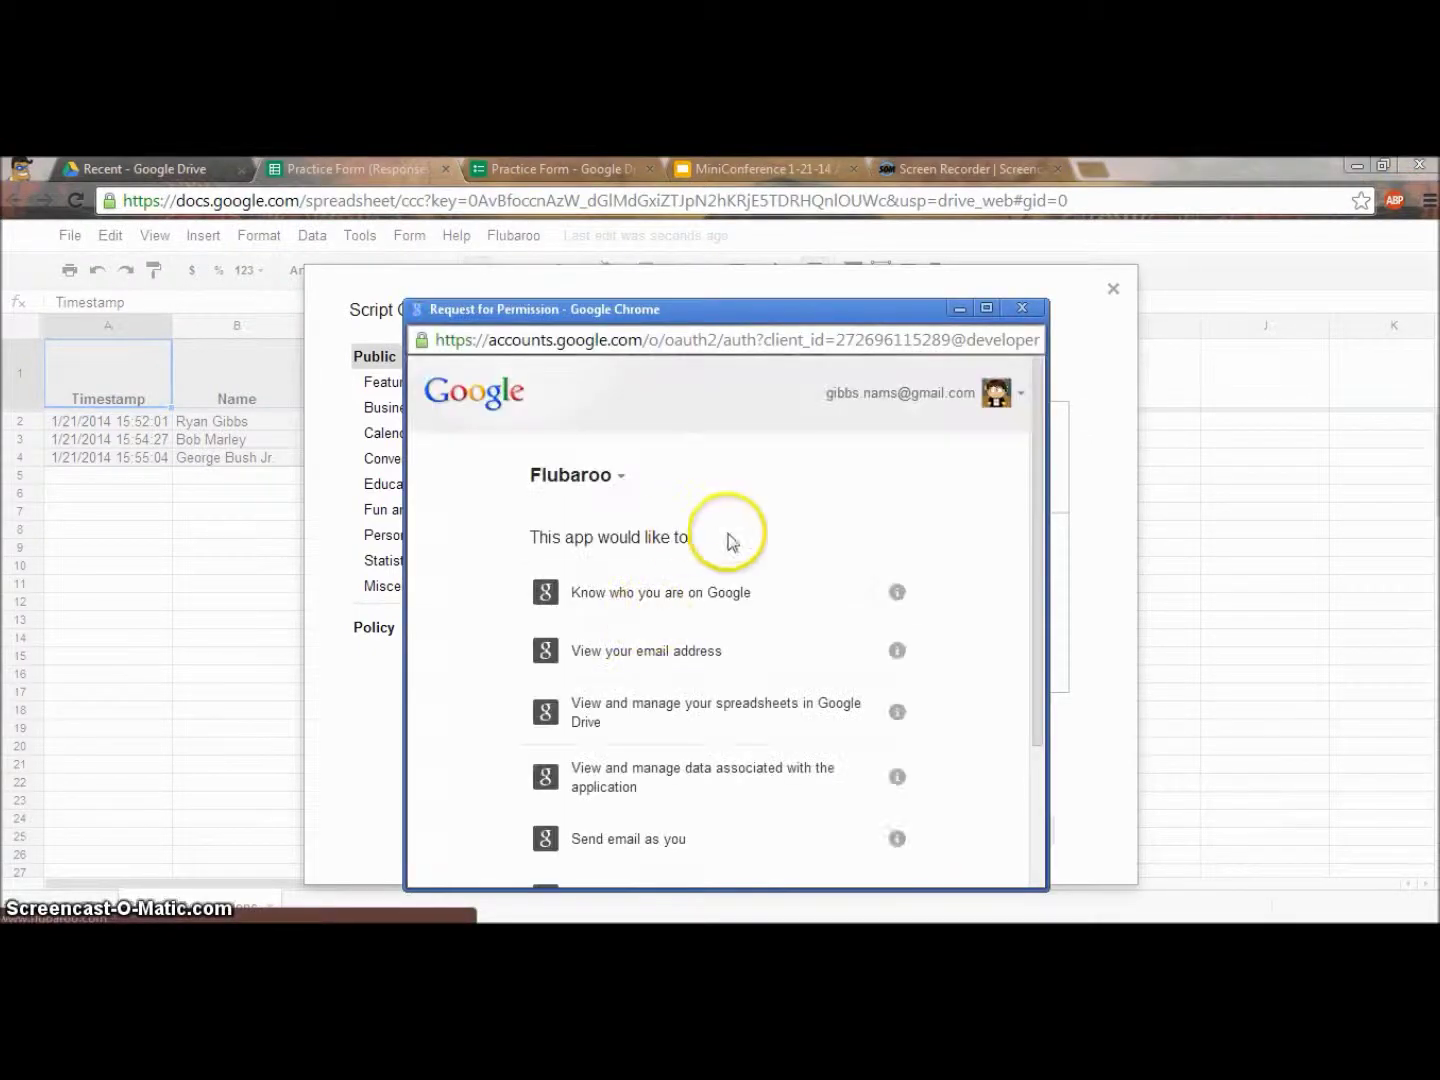
pyautogui.scroll(-3, 790, 589)
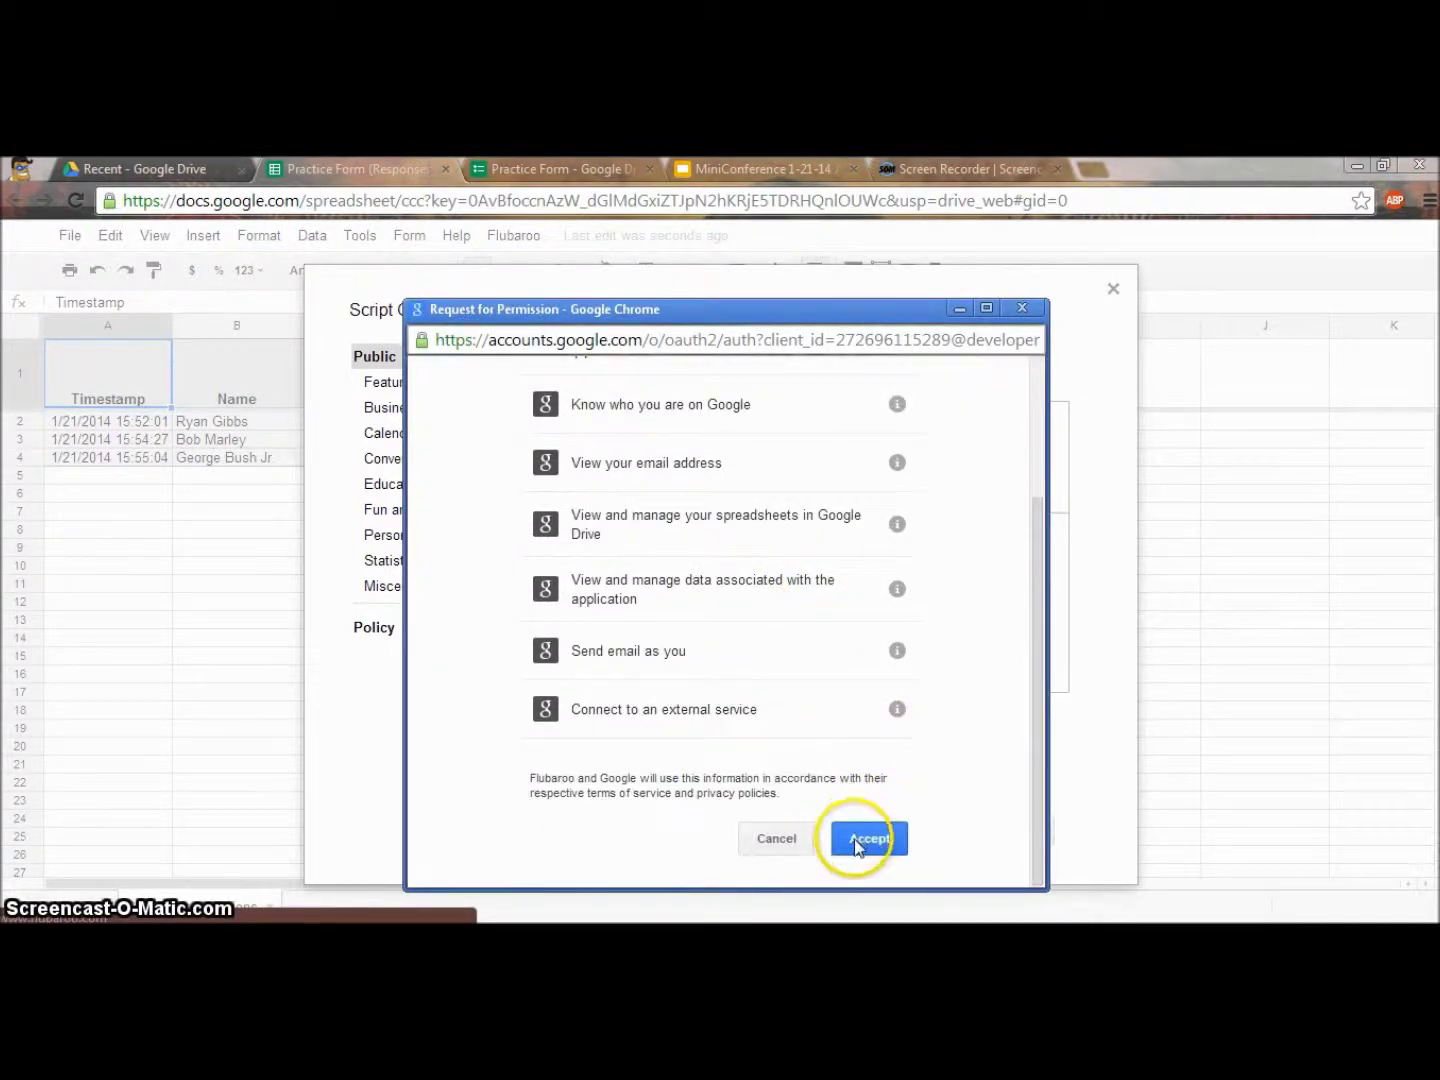
pyautogui.click(862, 841)
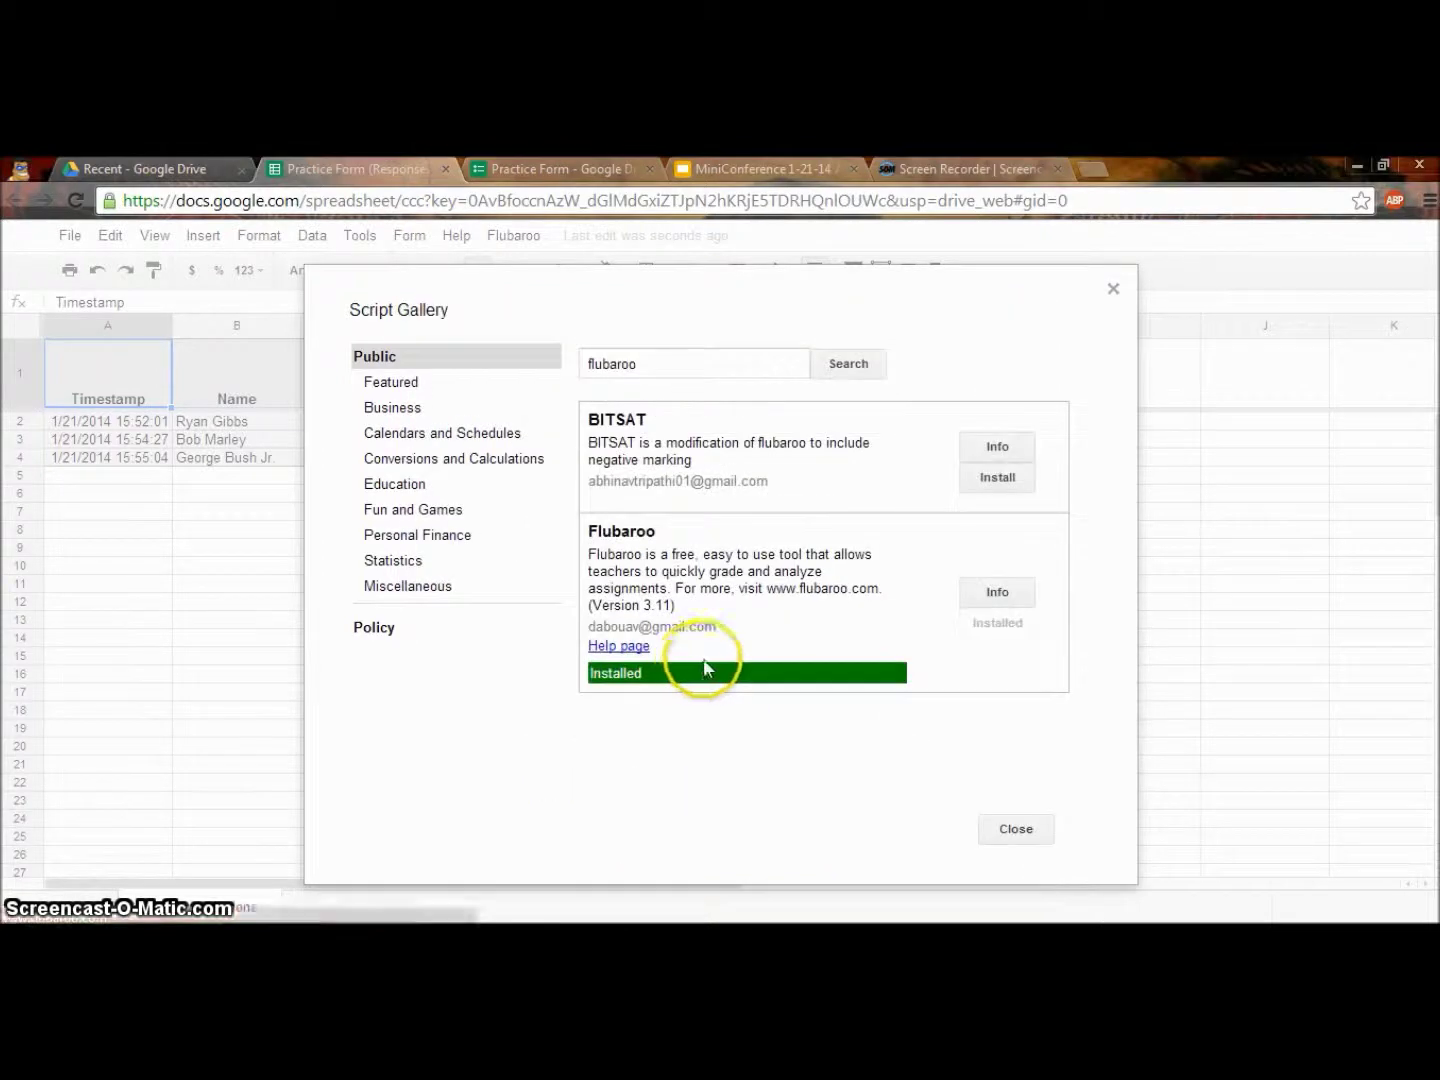
pyautogui.click(1017, 830)
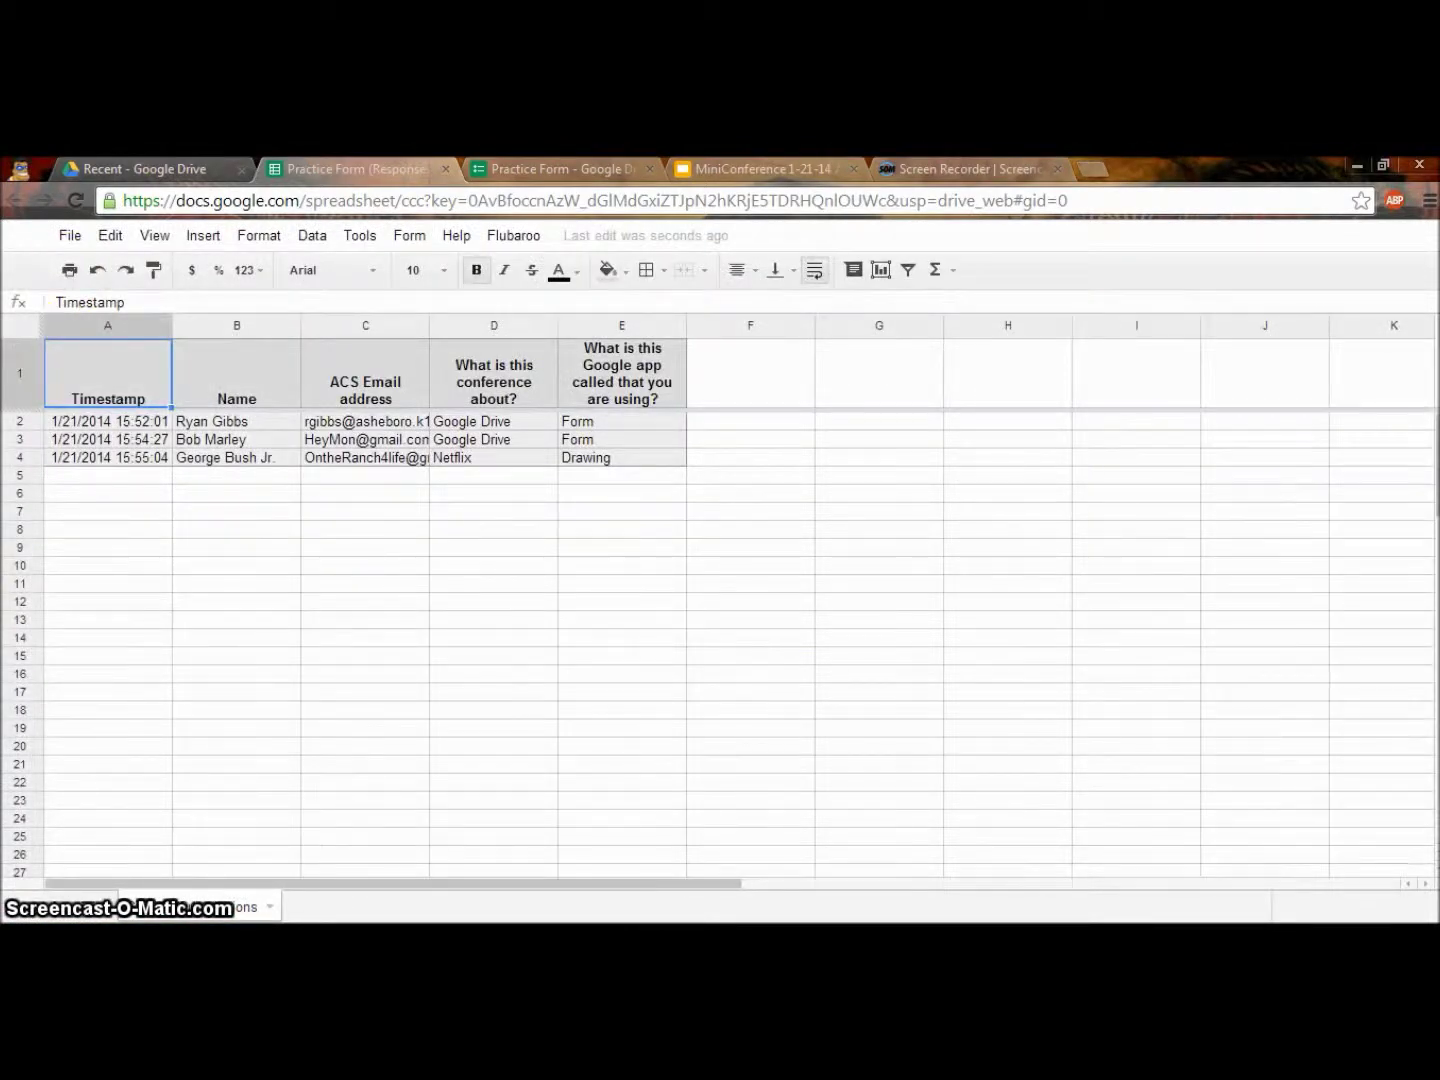
# Run Flubaroo's Grade Assignment with 1 point per question and the first submission as answer key.
pyautogui.click(499, 238)
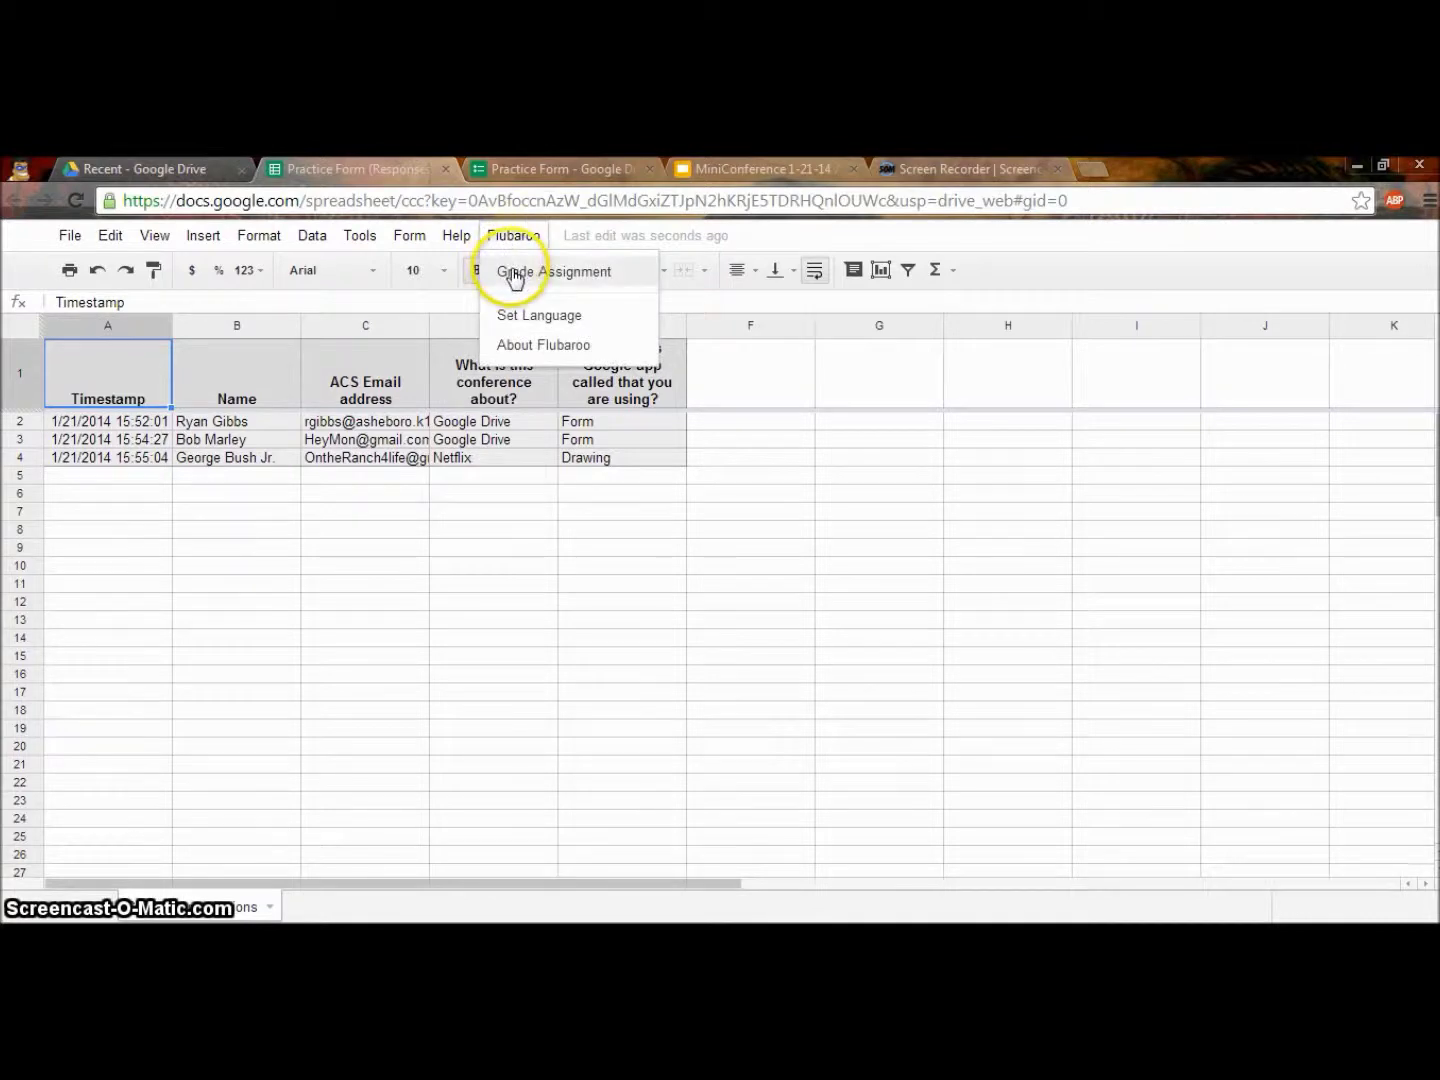
pyautogui.click(514, 277)
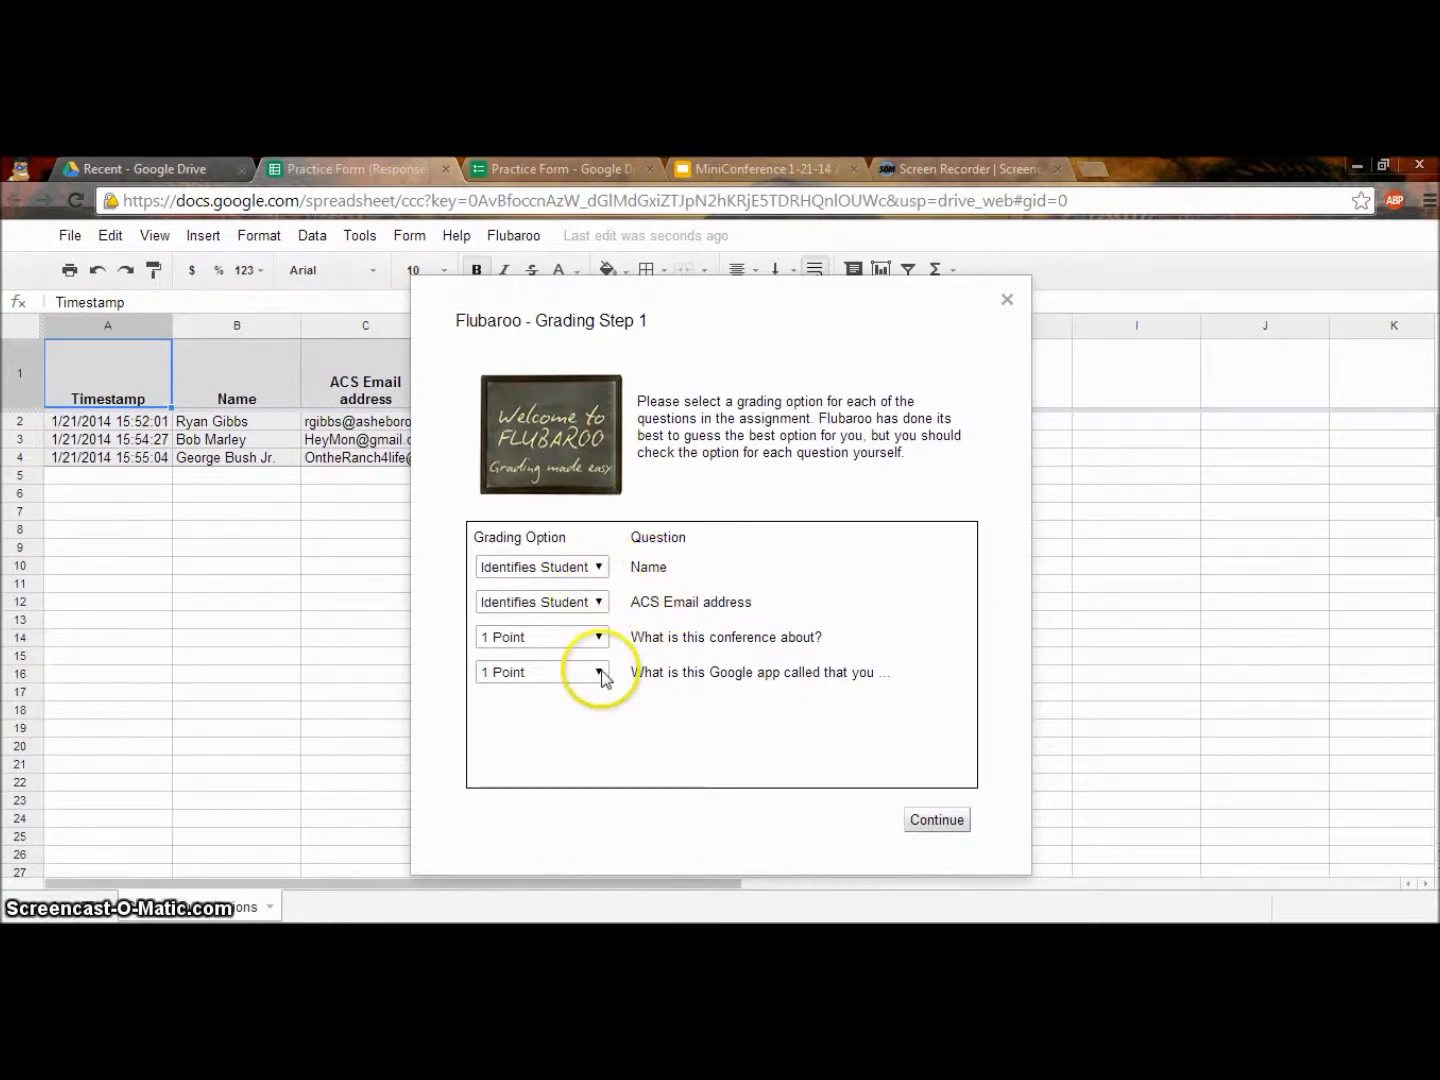
pyautogui.click(557, 638)
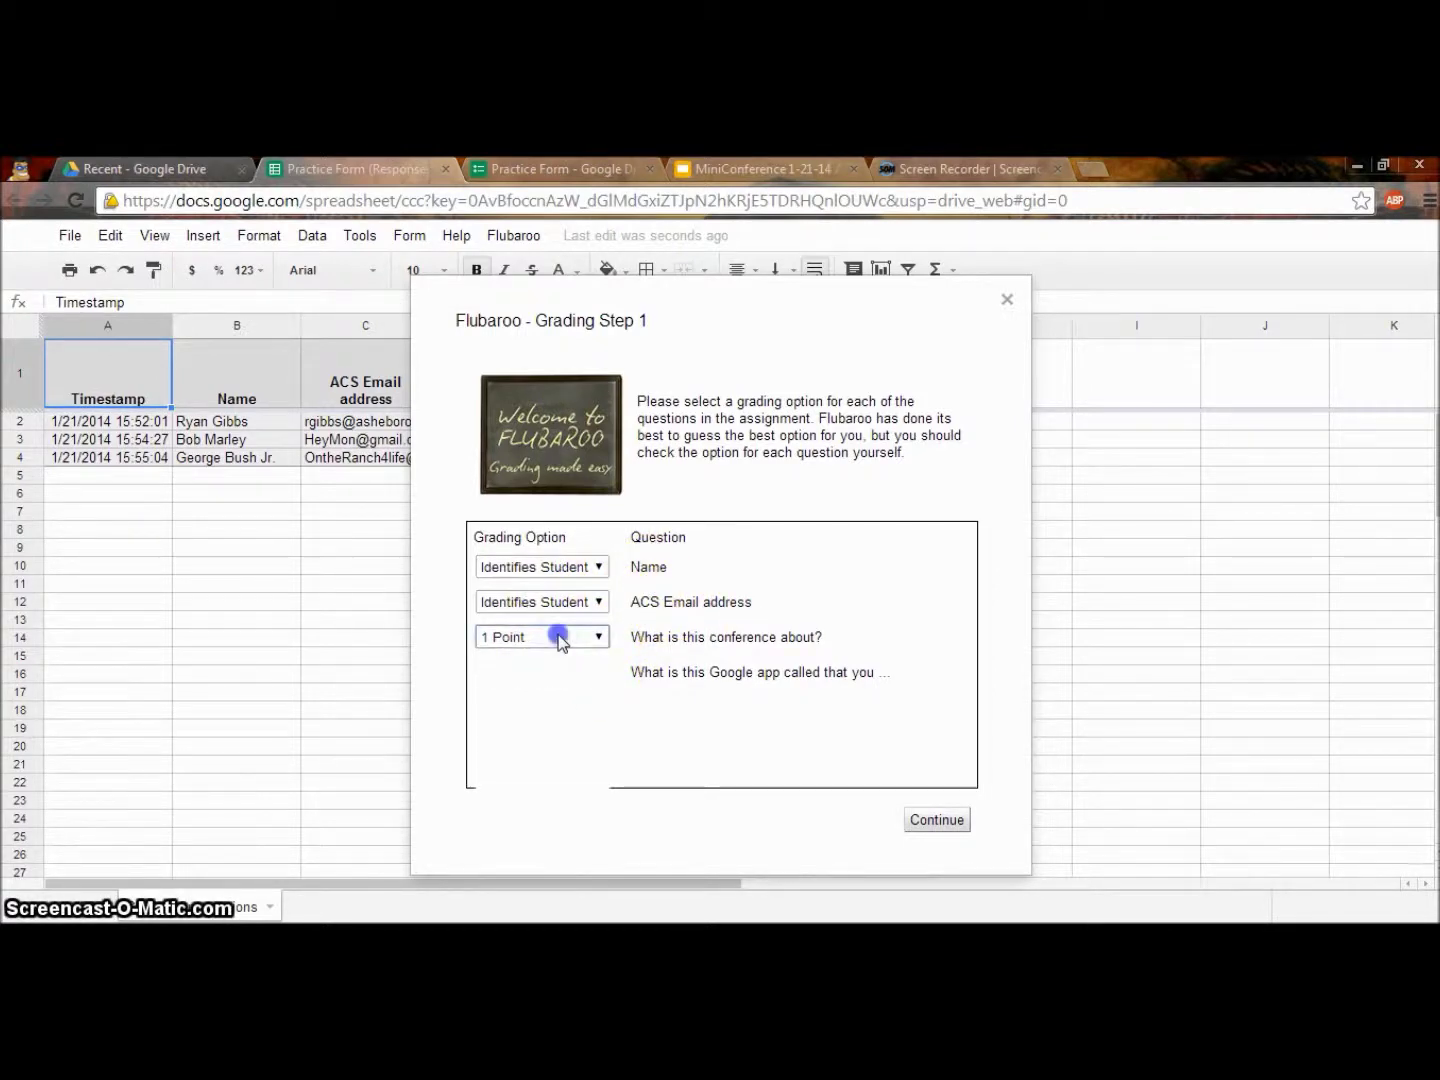
pyautogui.click(598, 637)
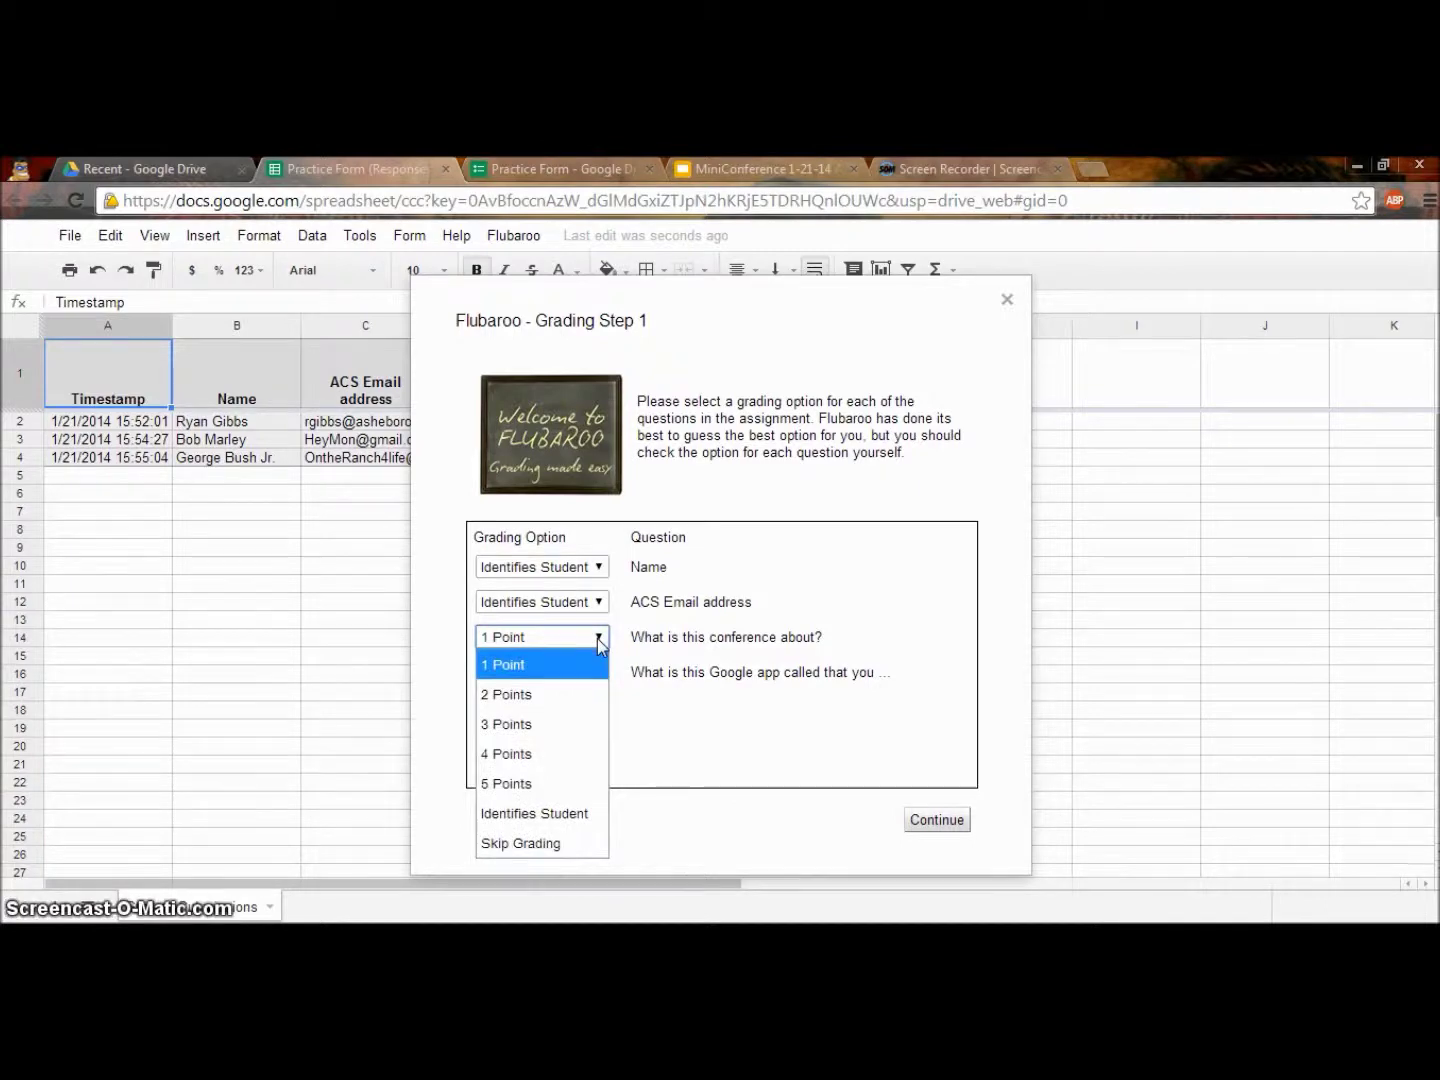
pyautogui.click(597, 638)
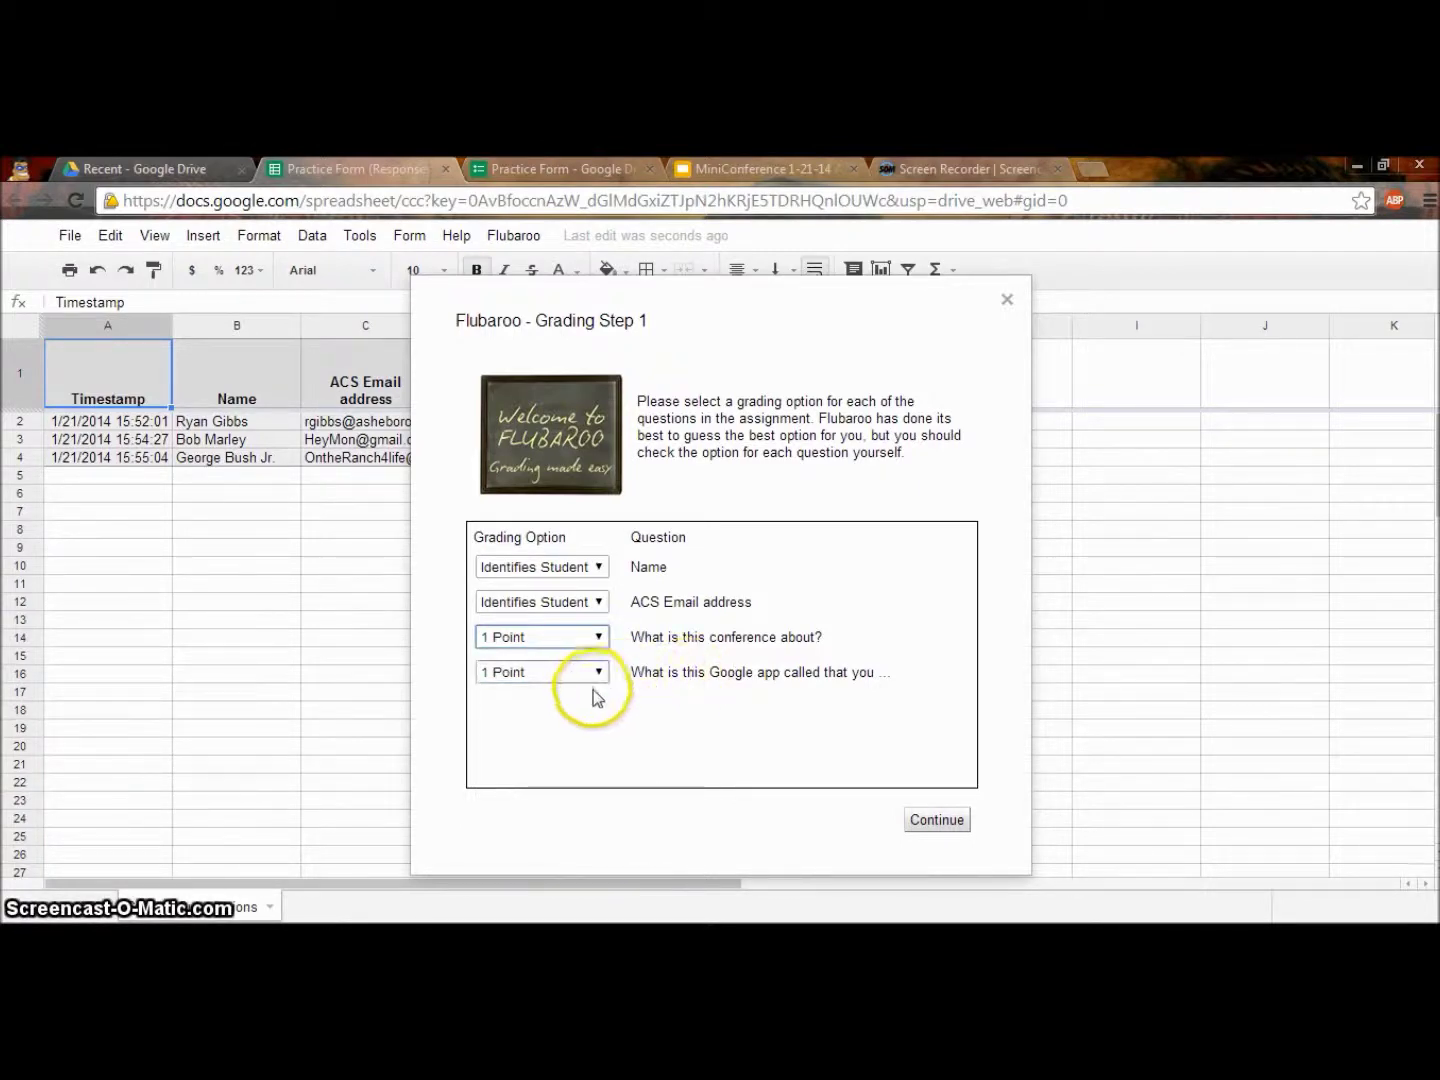
pyautogui.click(600, 673)
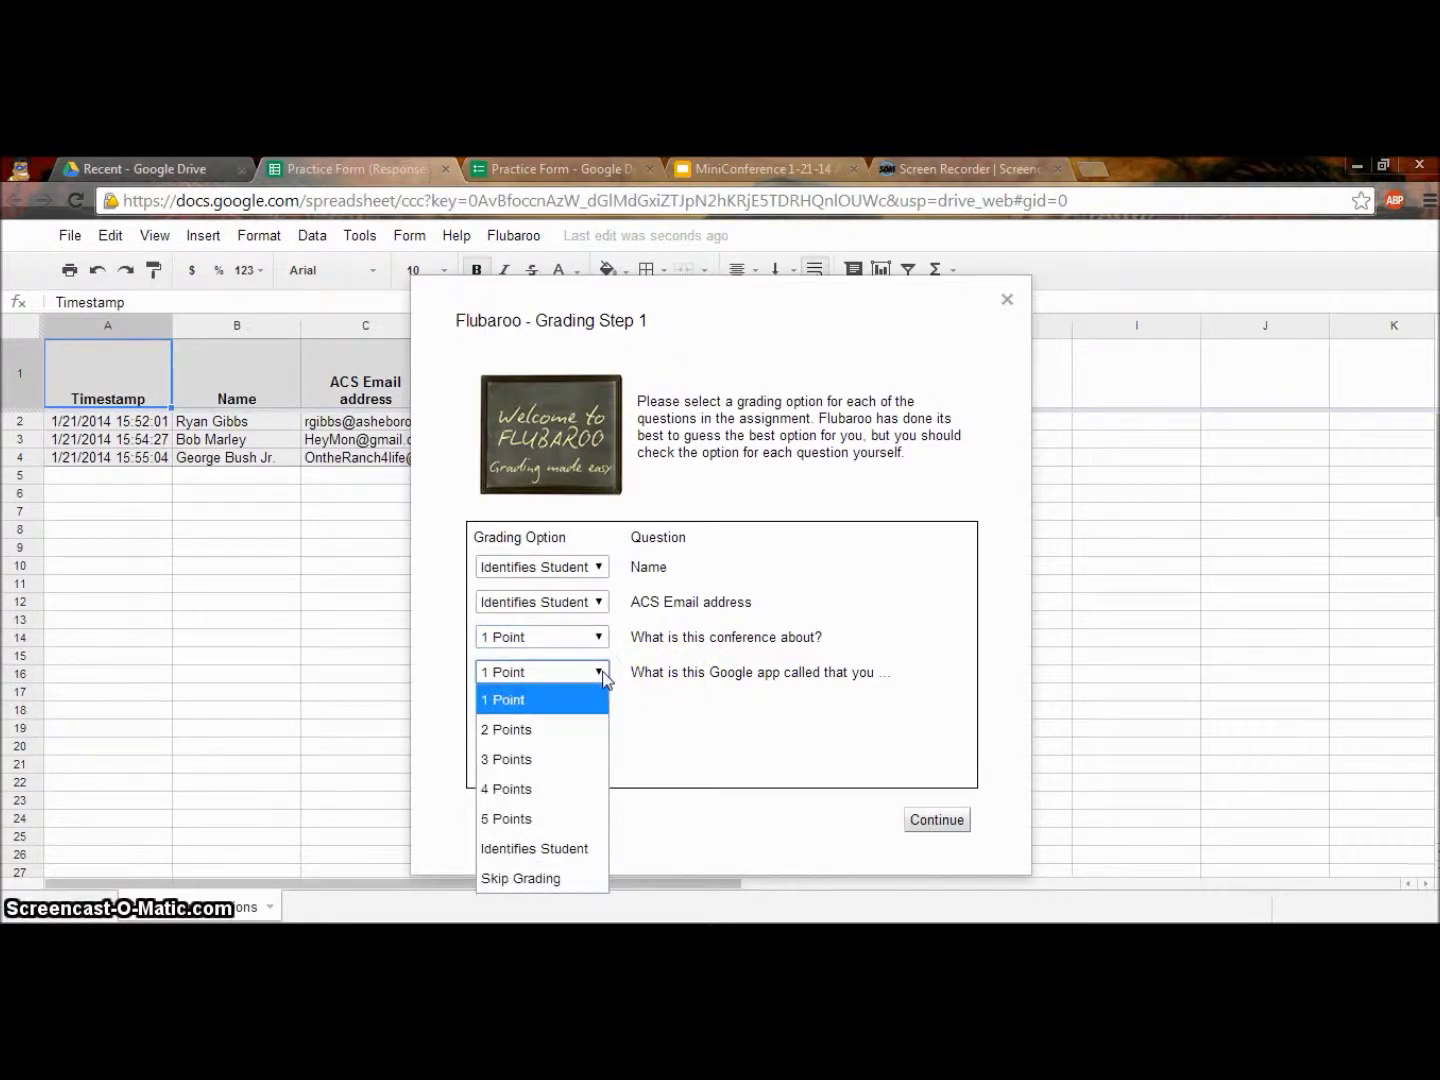
pyautogui.click(600, 671)
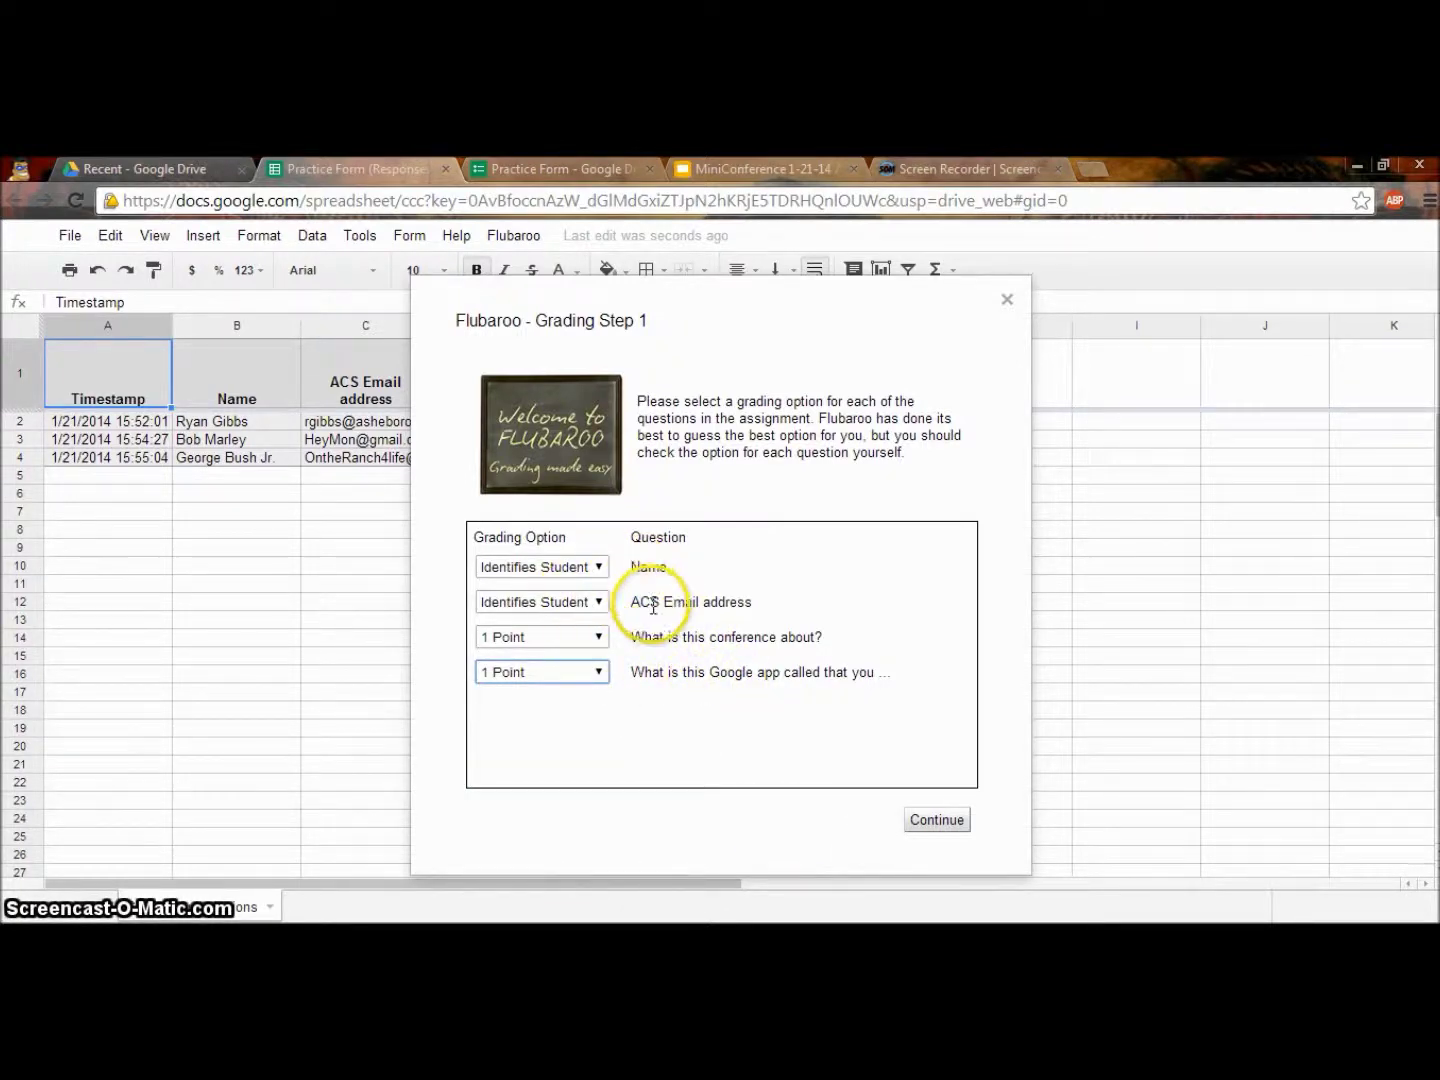
pyautogui.click(935, 821)
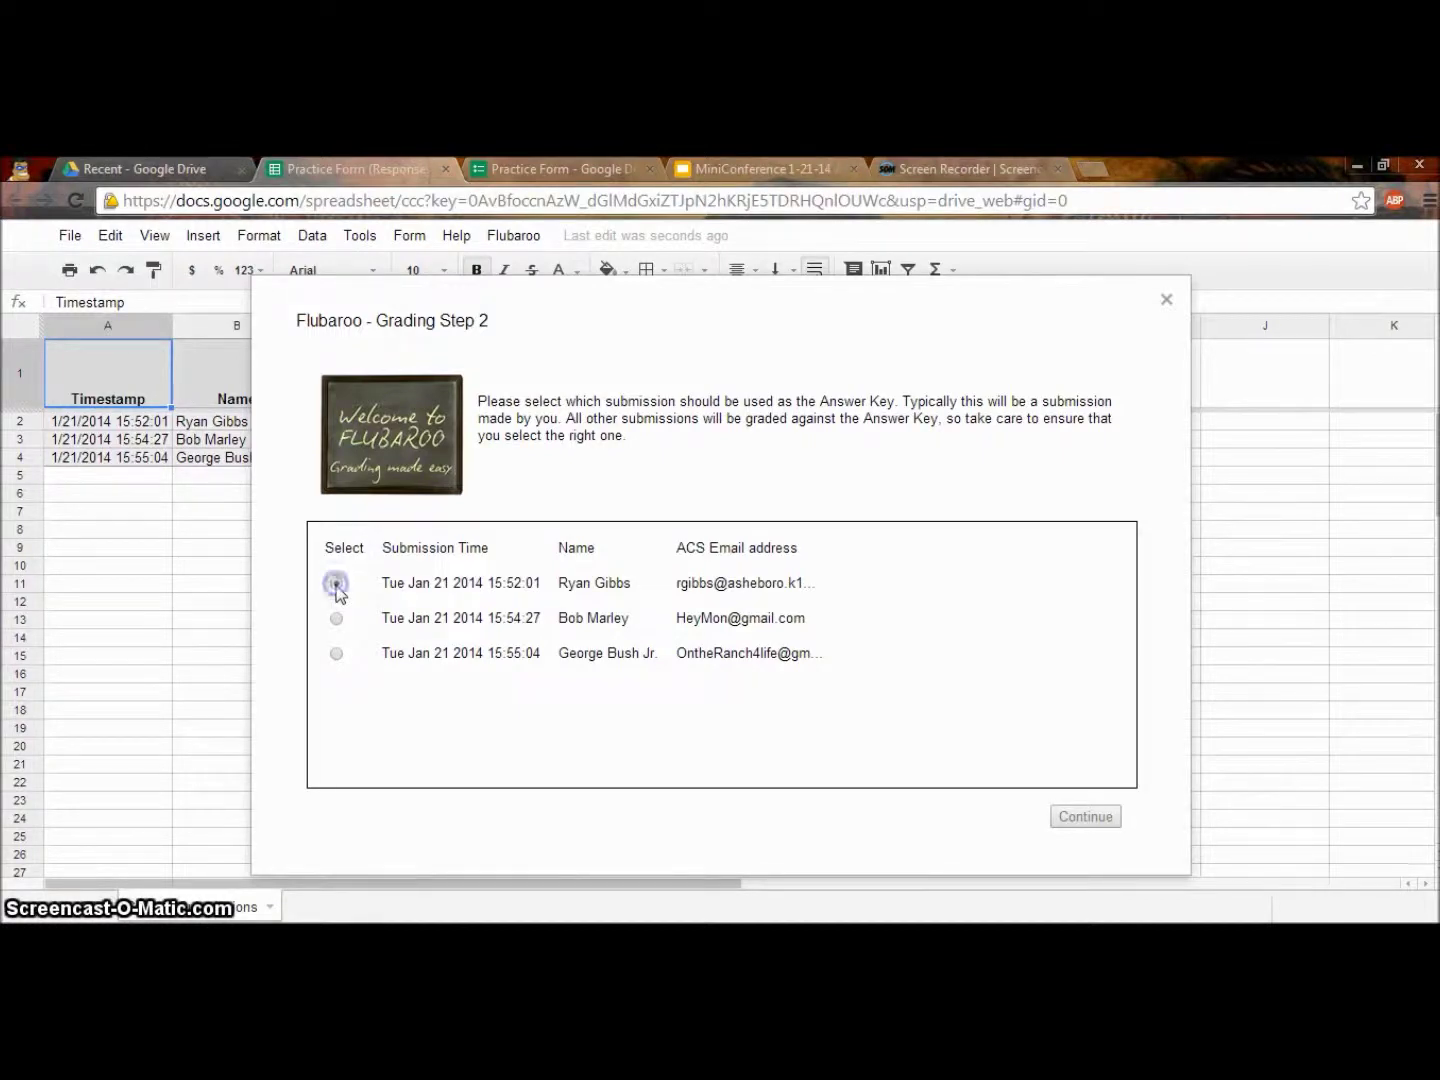
pyautogui.click(1062, 822)
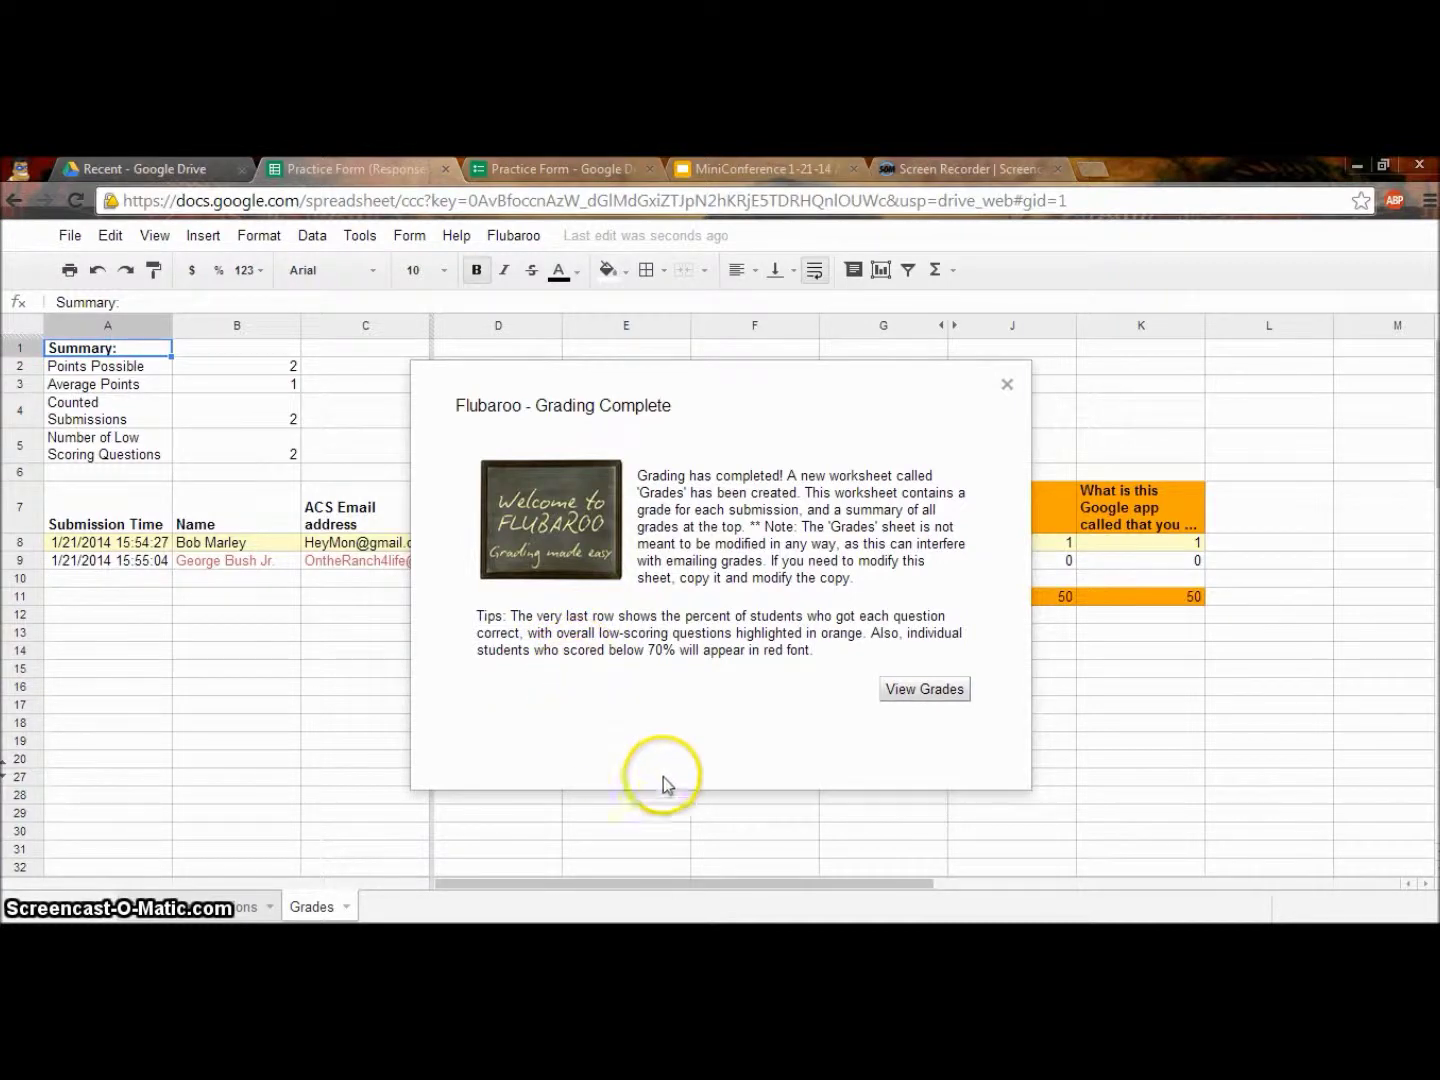
# Close the Grading Complete summary to view the Grades sheet, then open the Flubaroo menu.
pyautogui.click(911, 689)
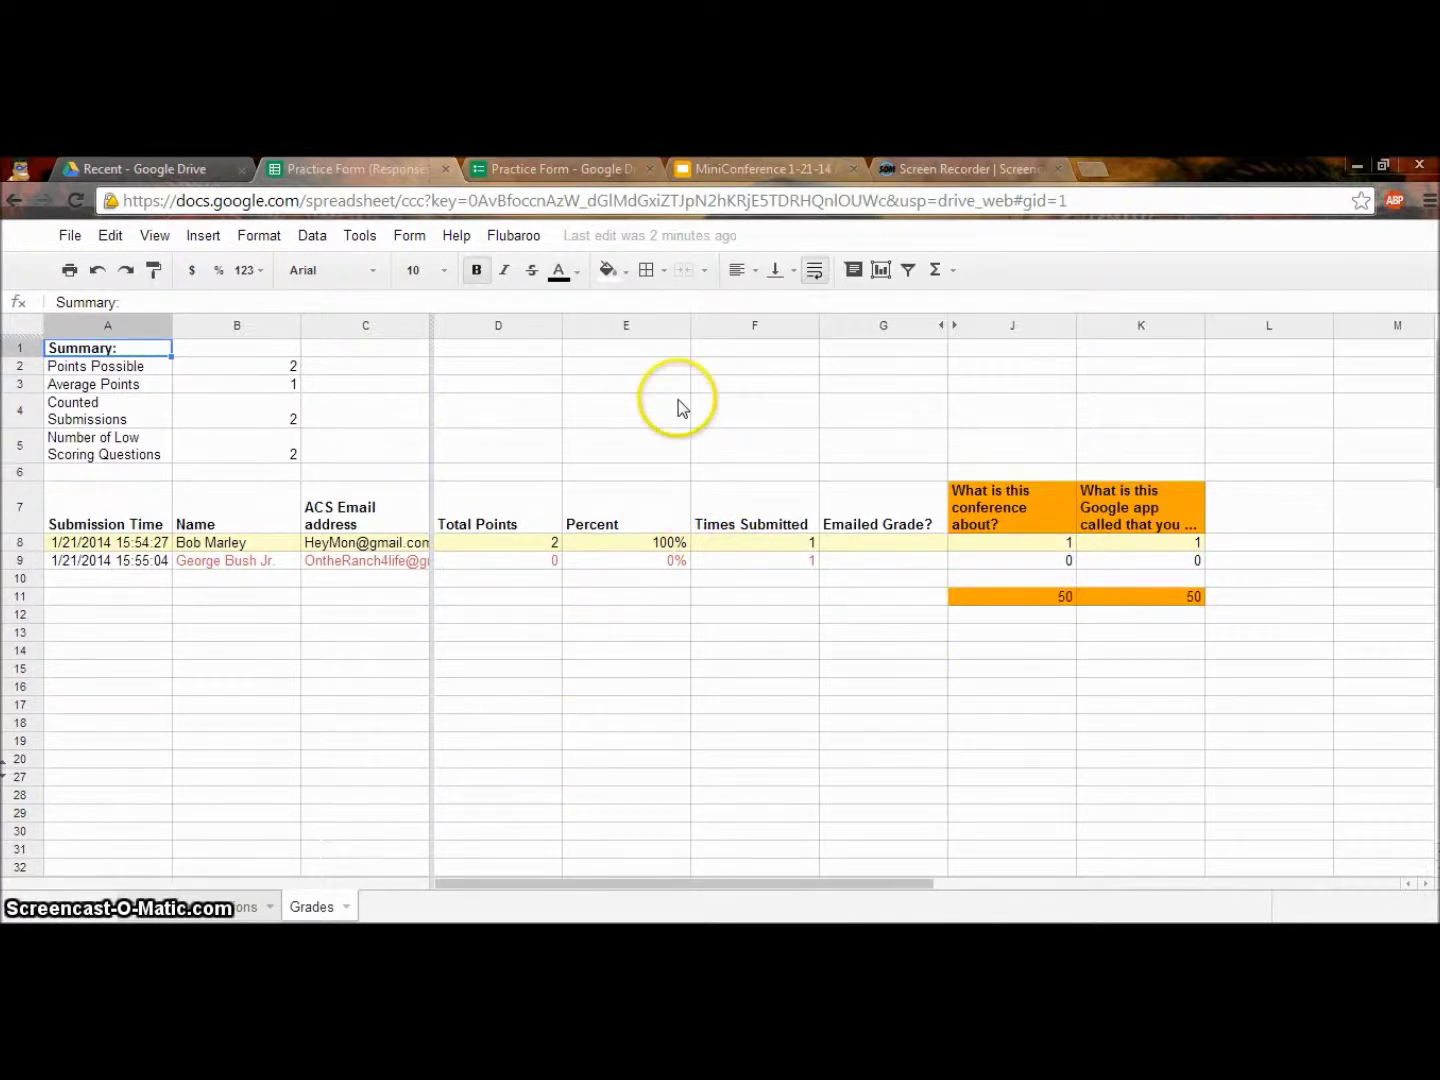
pyautogui.click(517, 237)
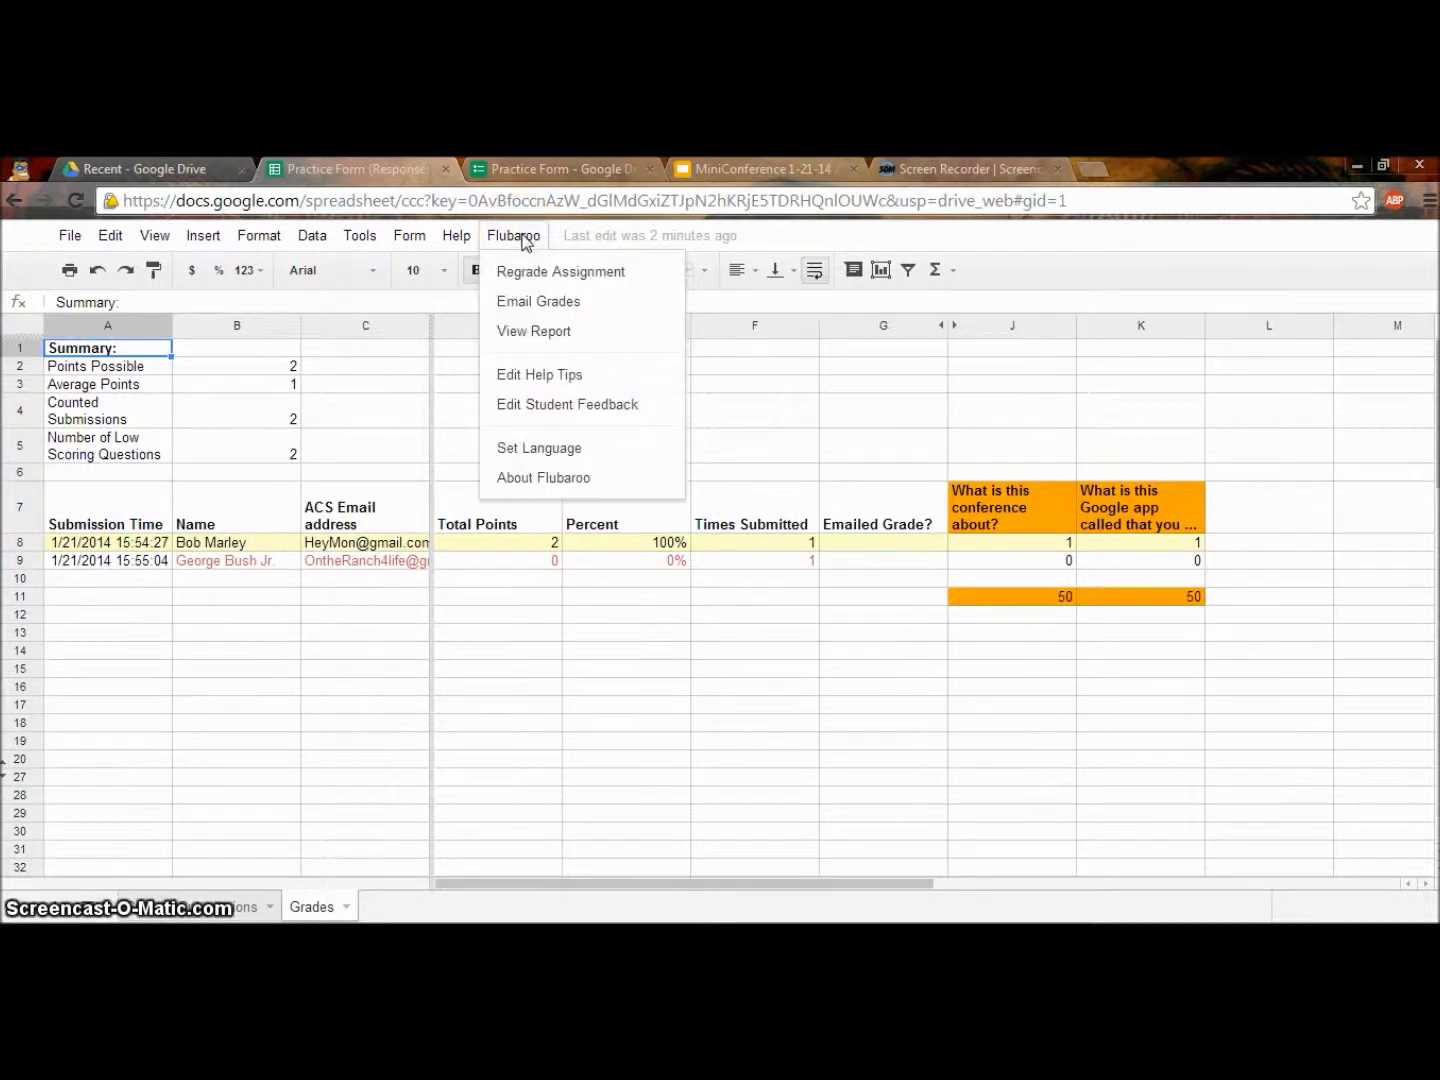
# Email grades via Flubaroo to ACS Email address, including the answer key and a short message.
pyautogui.click(541, 303)
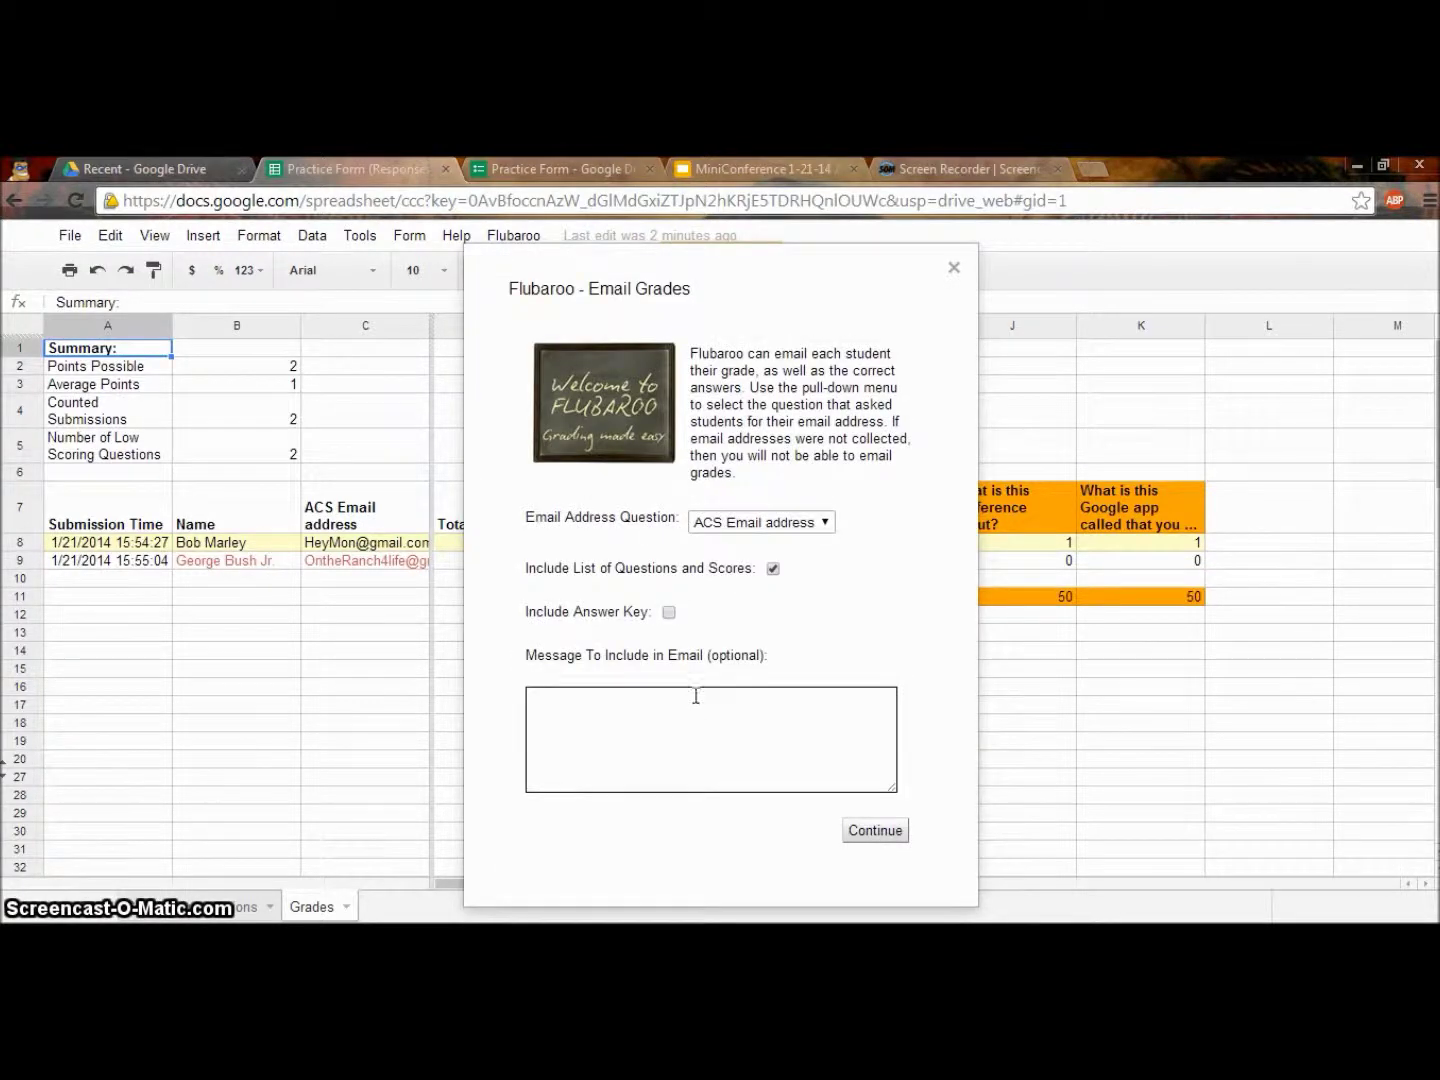
pyautogui.click(670, 613)
pyautogui.click(599, 723)
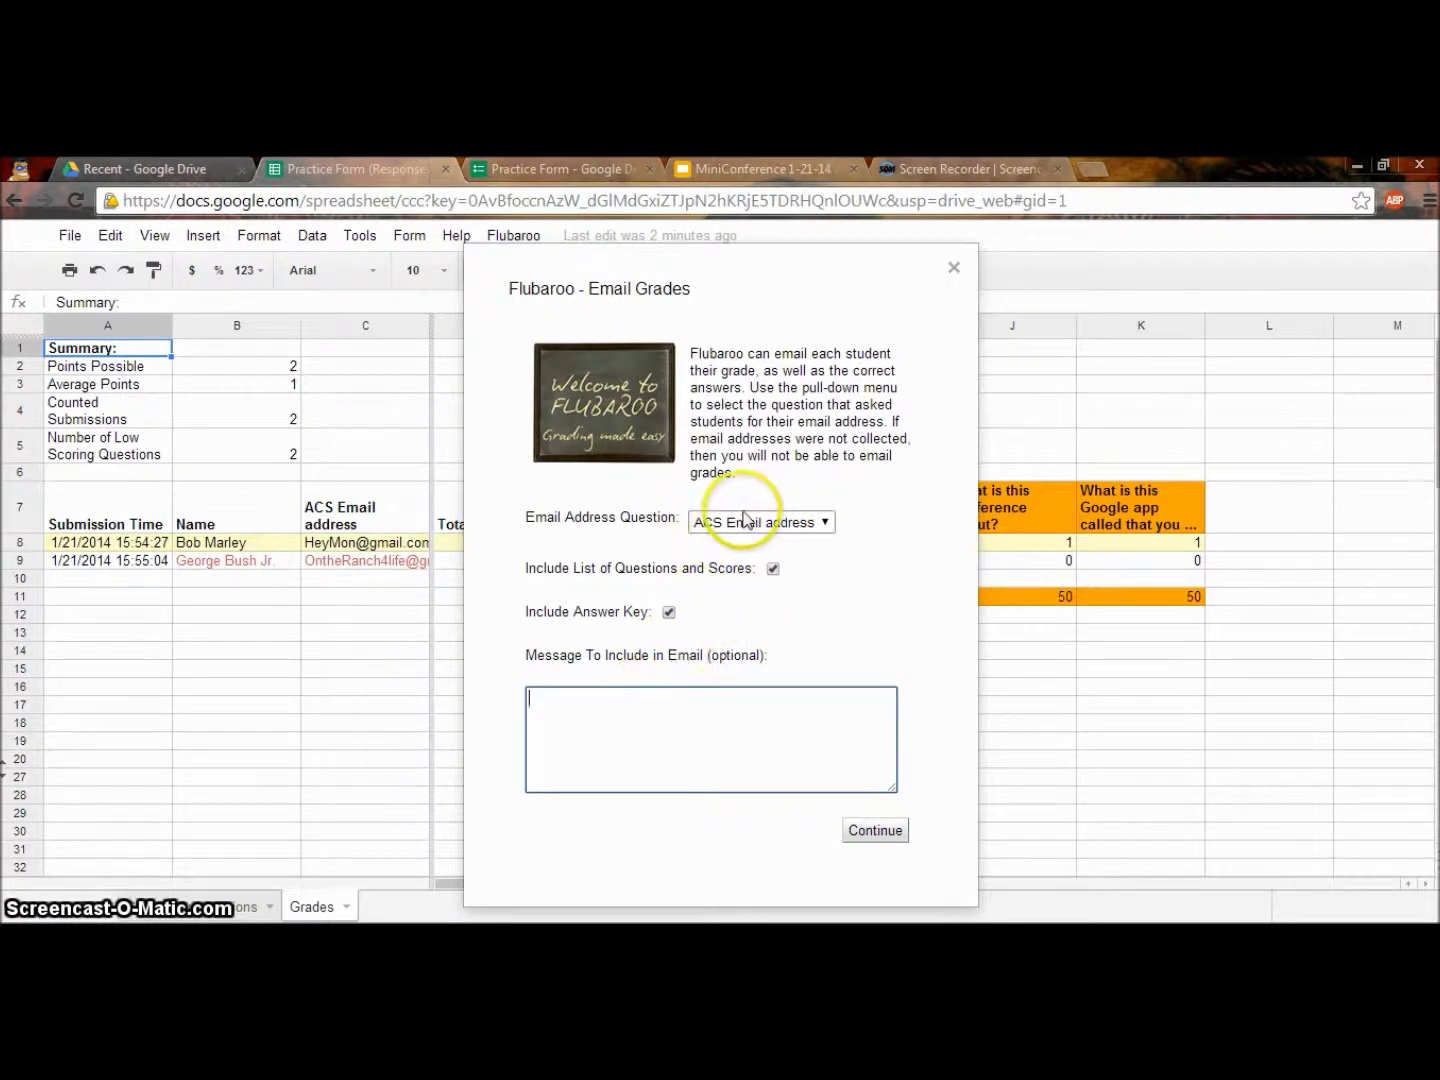
pyautogui.click(792, 530)
pyautogui.click(787, 527)
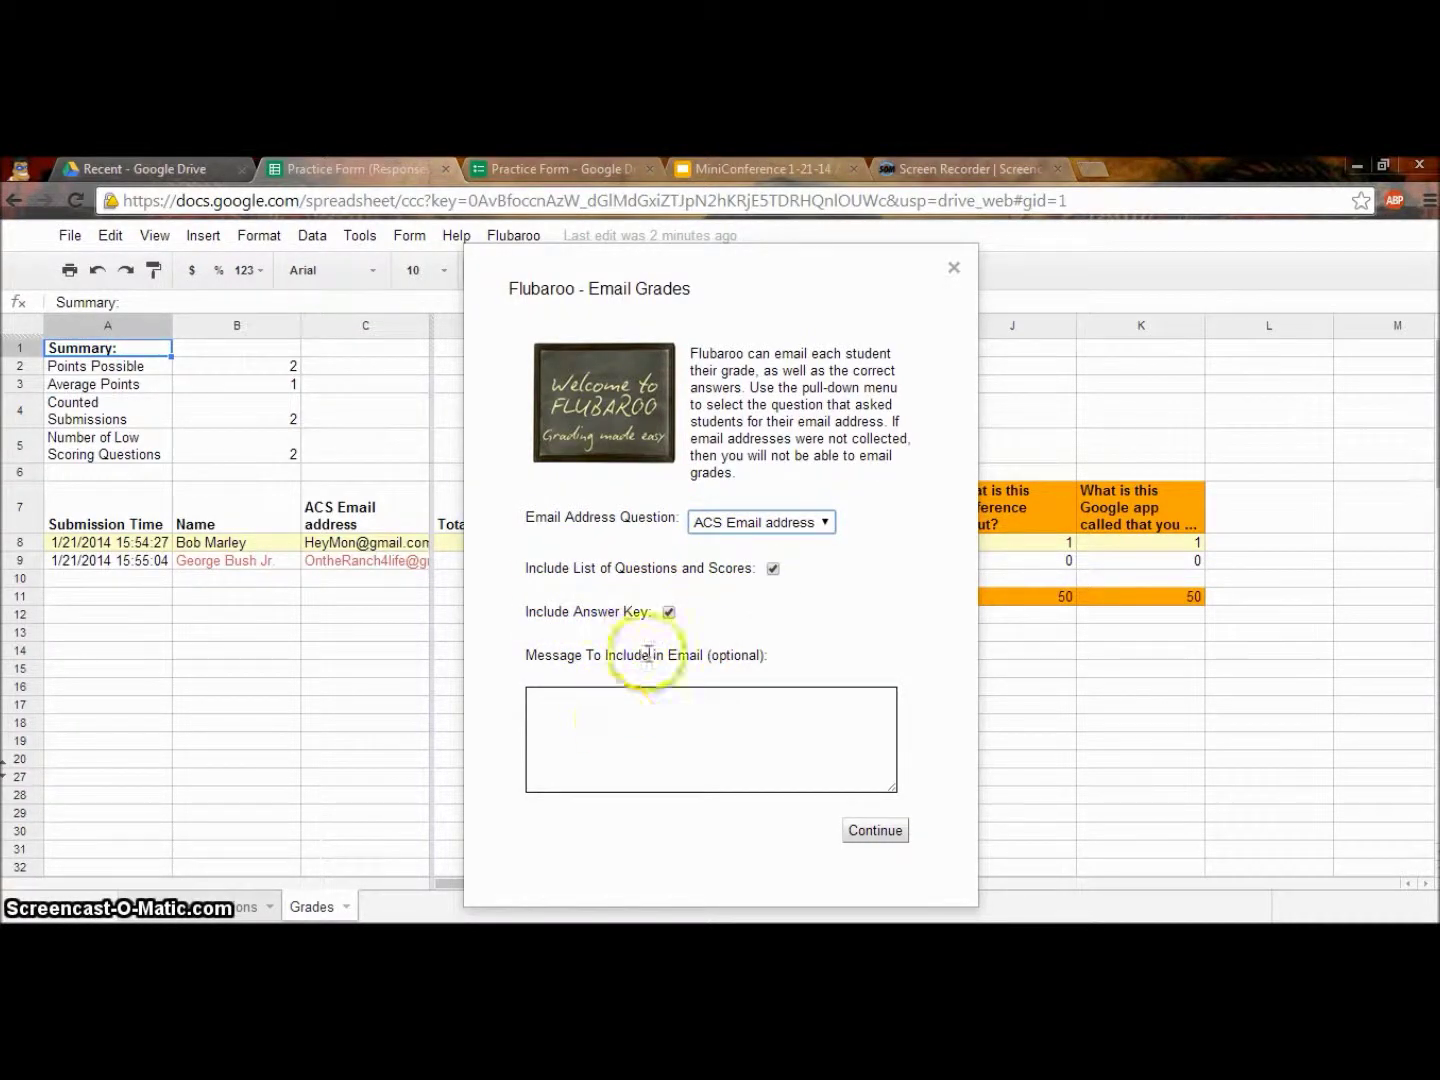
pyautogui.click(669, 613)
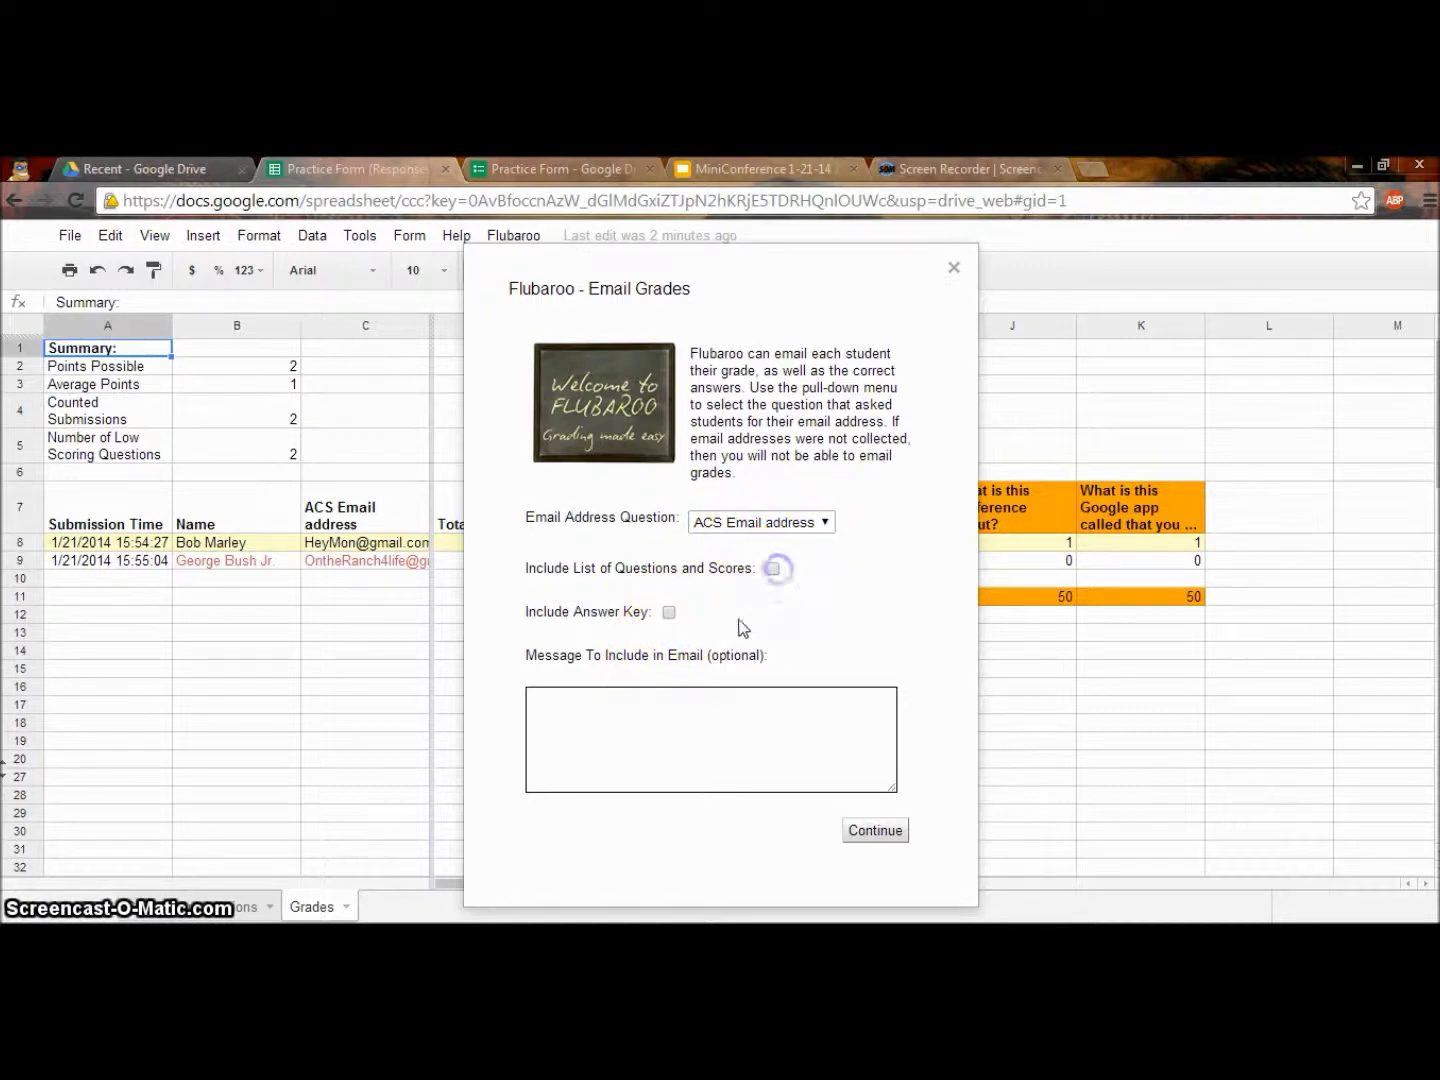
pyautogui.click(668, 613)
pyautogui.click(635, 707)
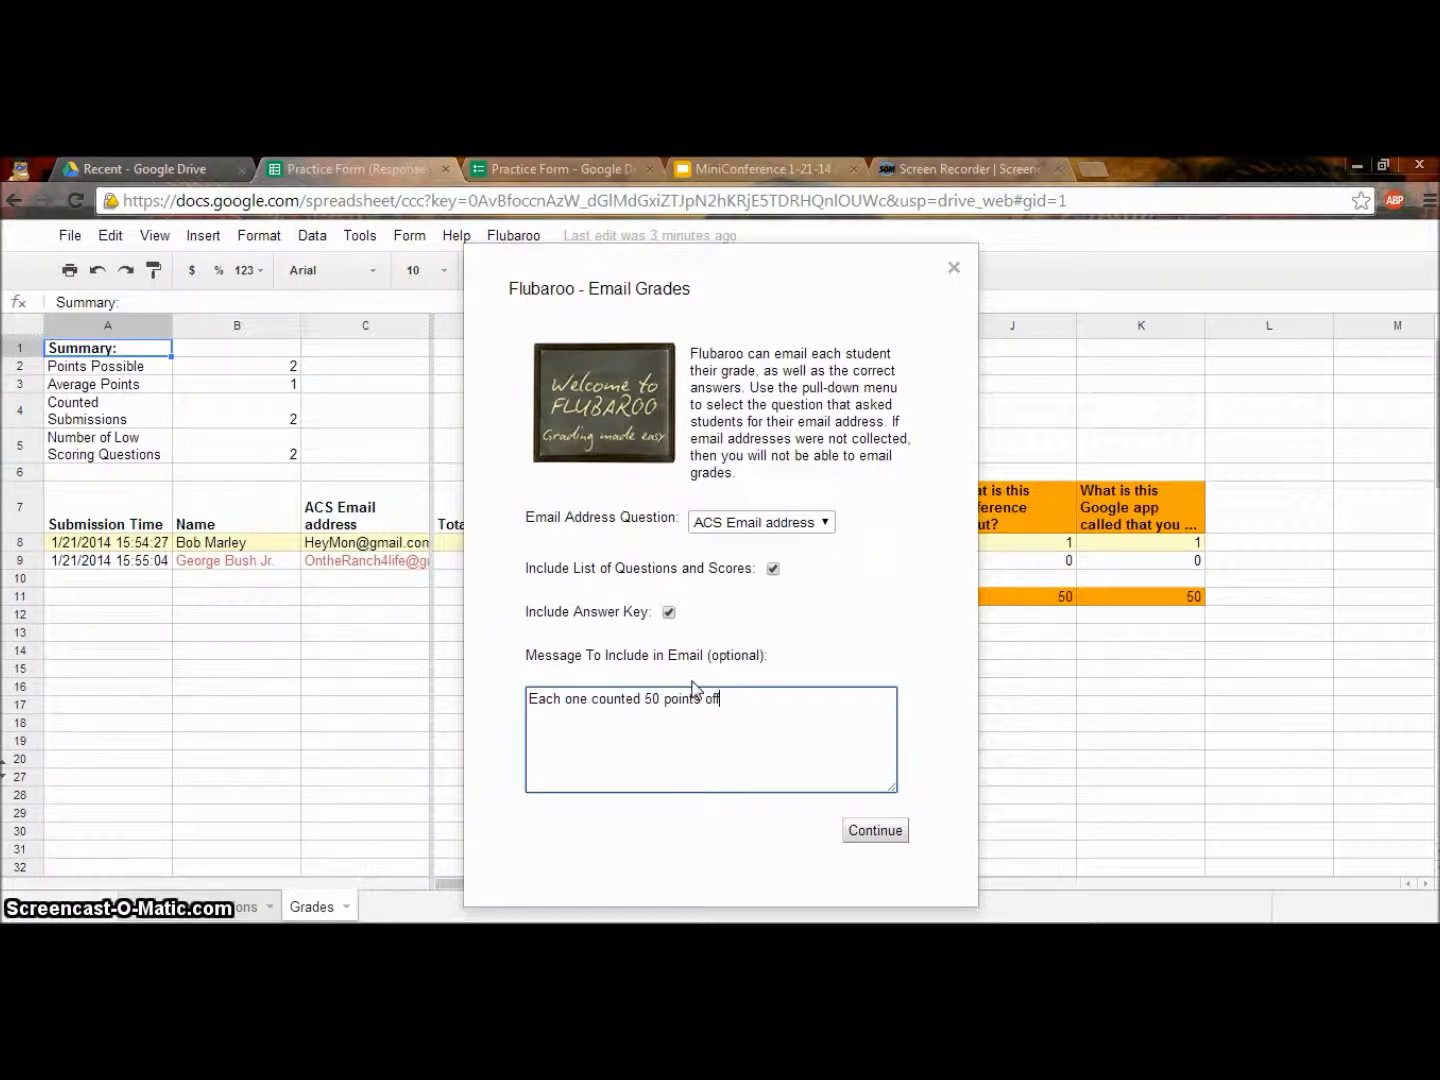
pyautogui.write('.')
pyautogui.click(887, 833)
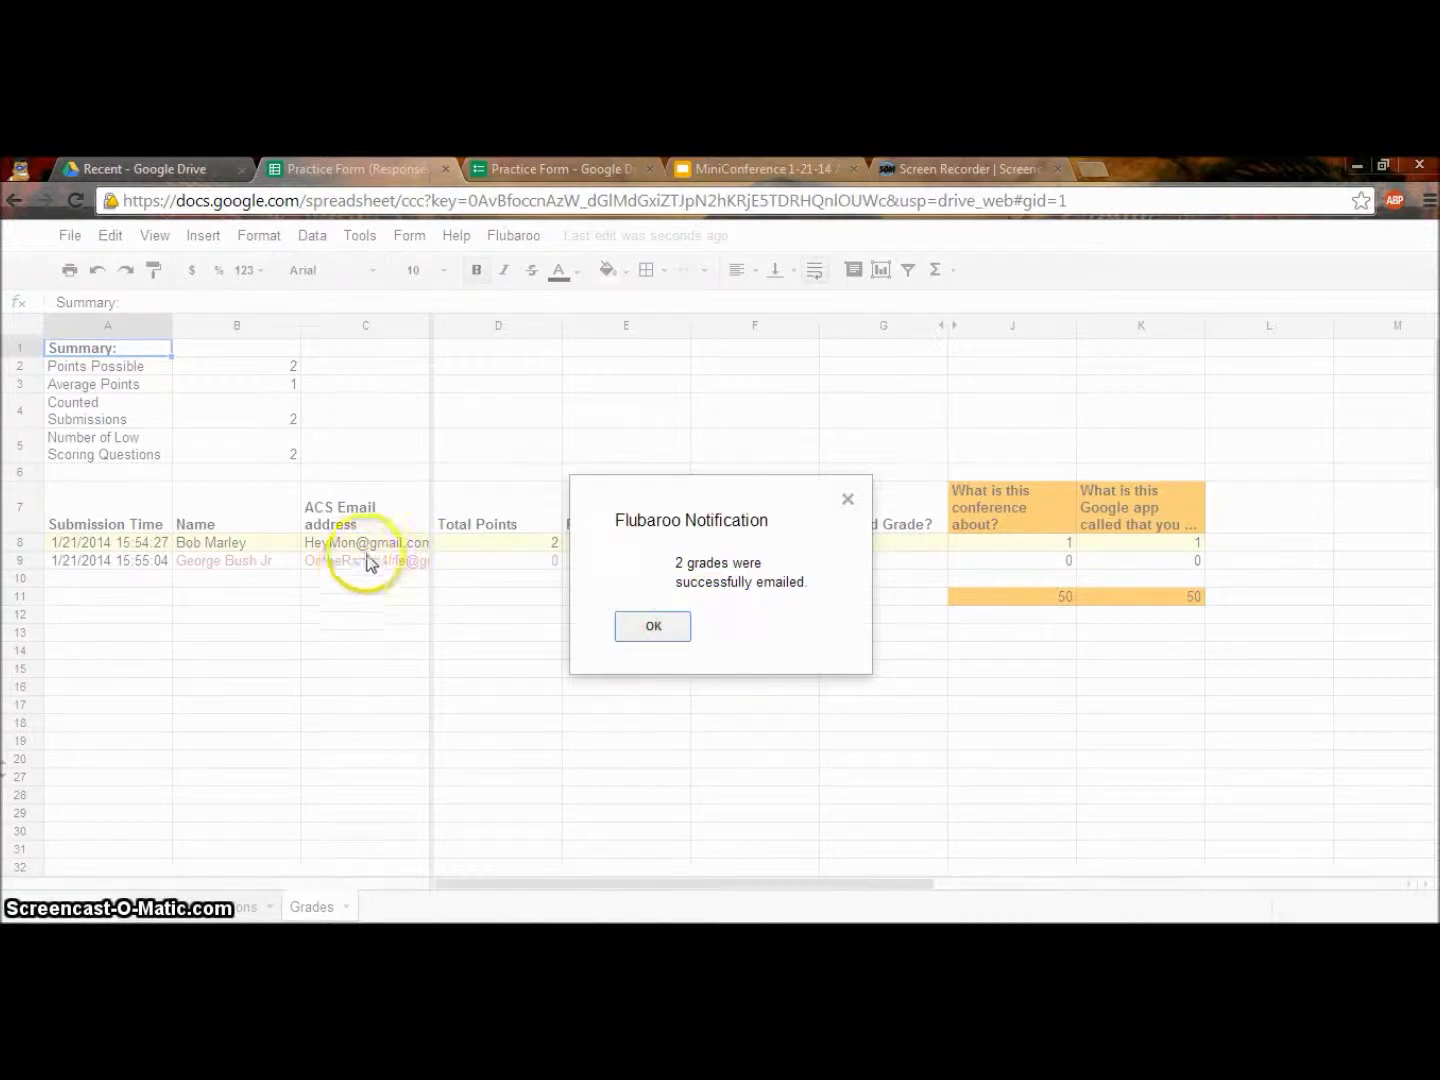
pyautogui.click(625, 626)
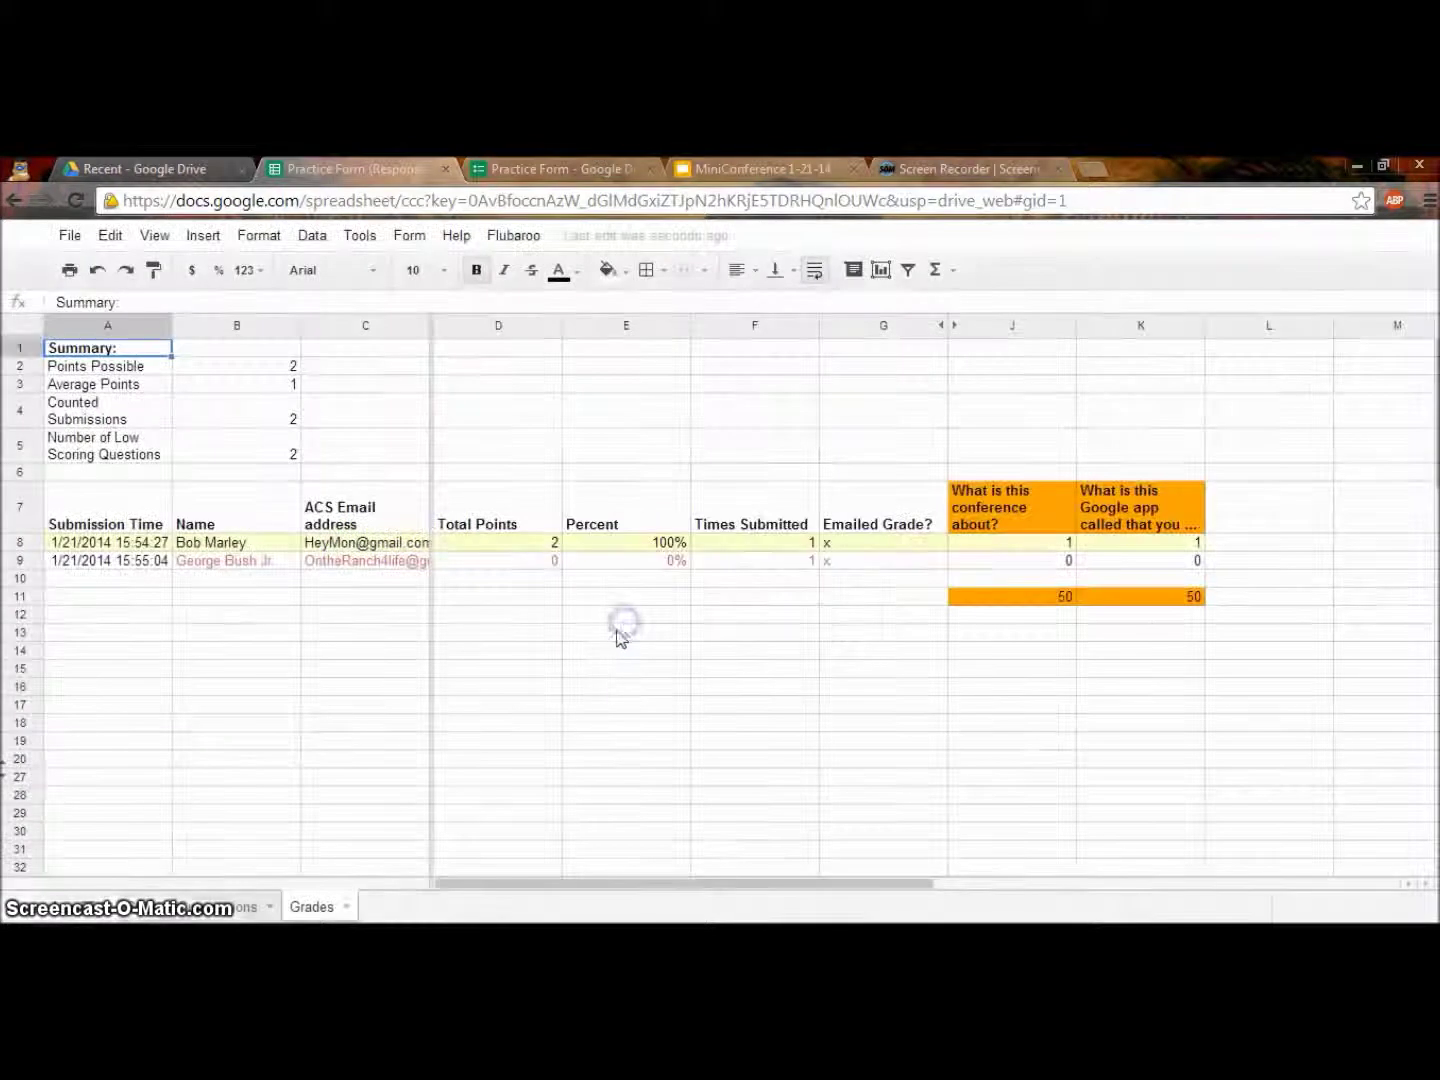
pyautogui.click(378, 542)
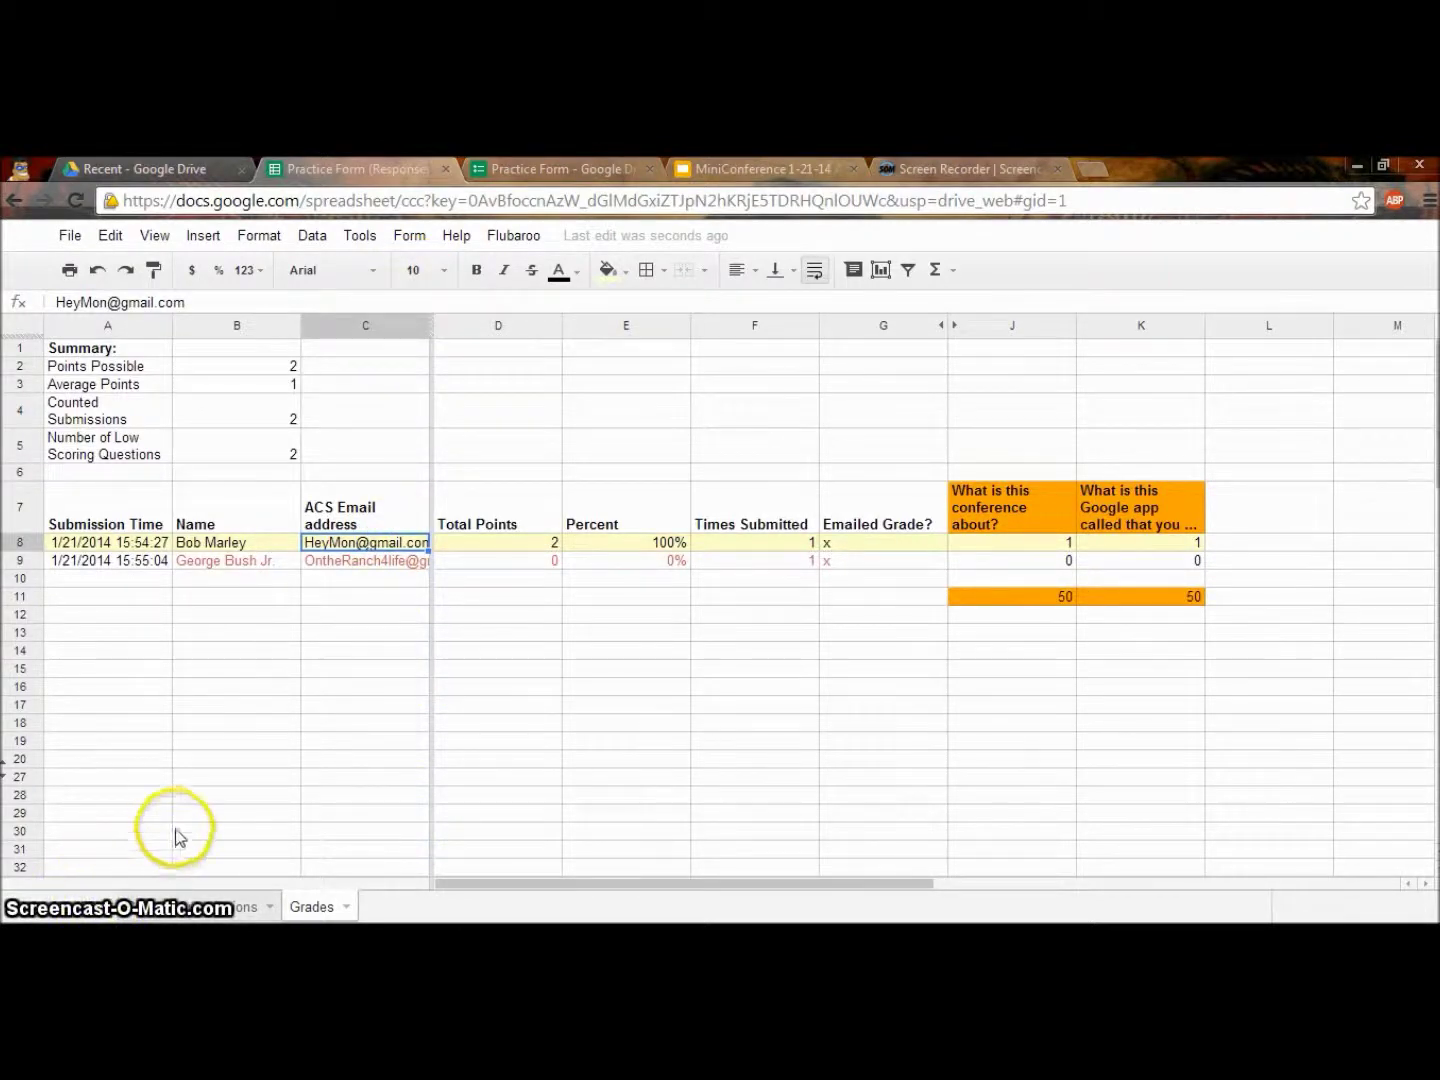
# Show the summary of form responses from the spreadsheet's Form menu.
pyautogui.click(410, 235)
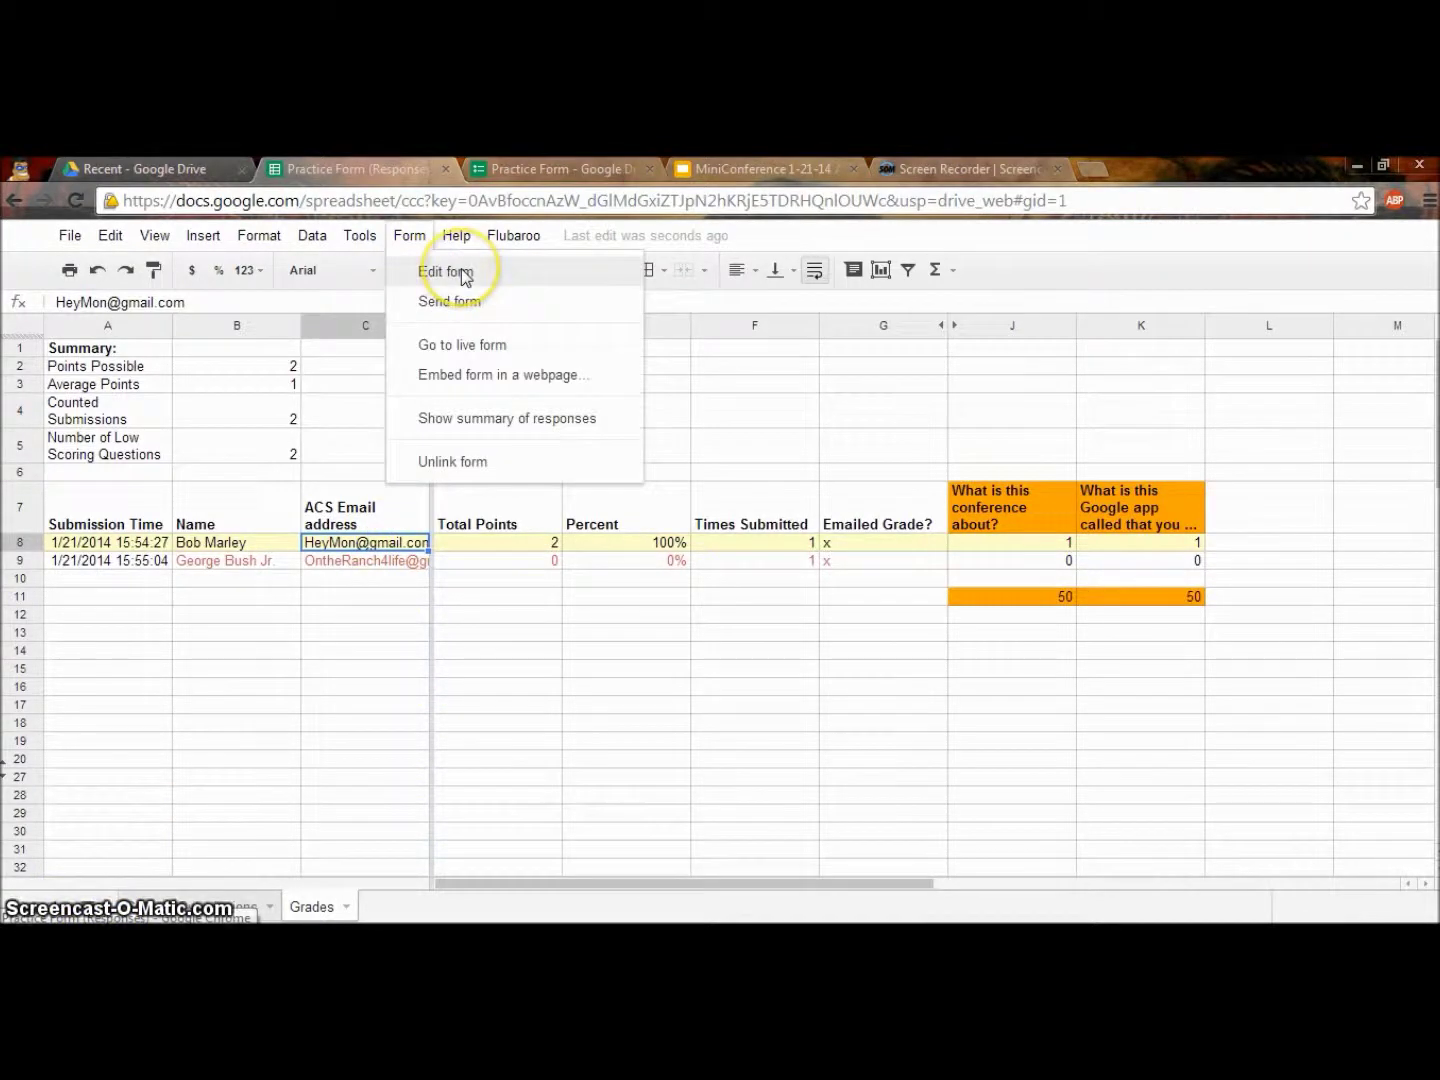
pyautogui.click(418, 239)
pyautogui.click(418, 239)
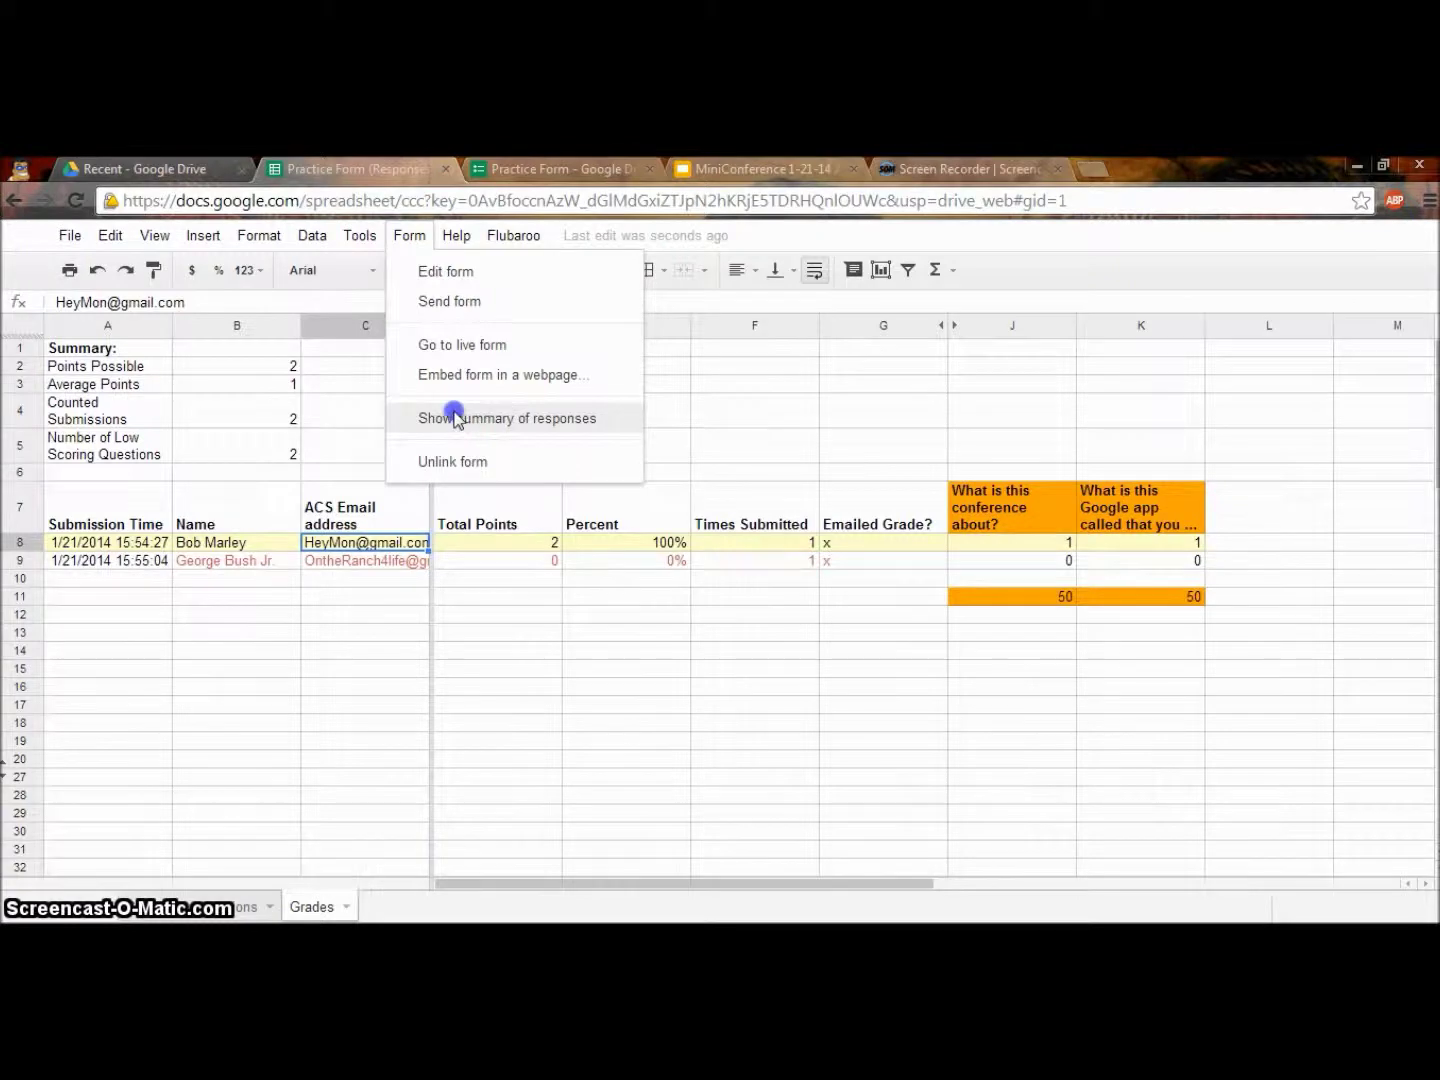
pyautogui.click(455, 419)
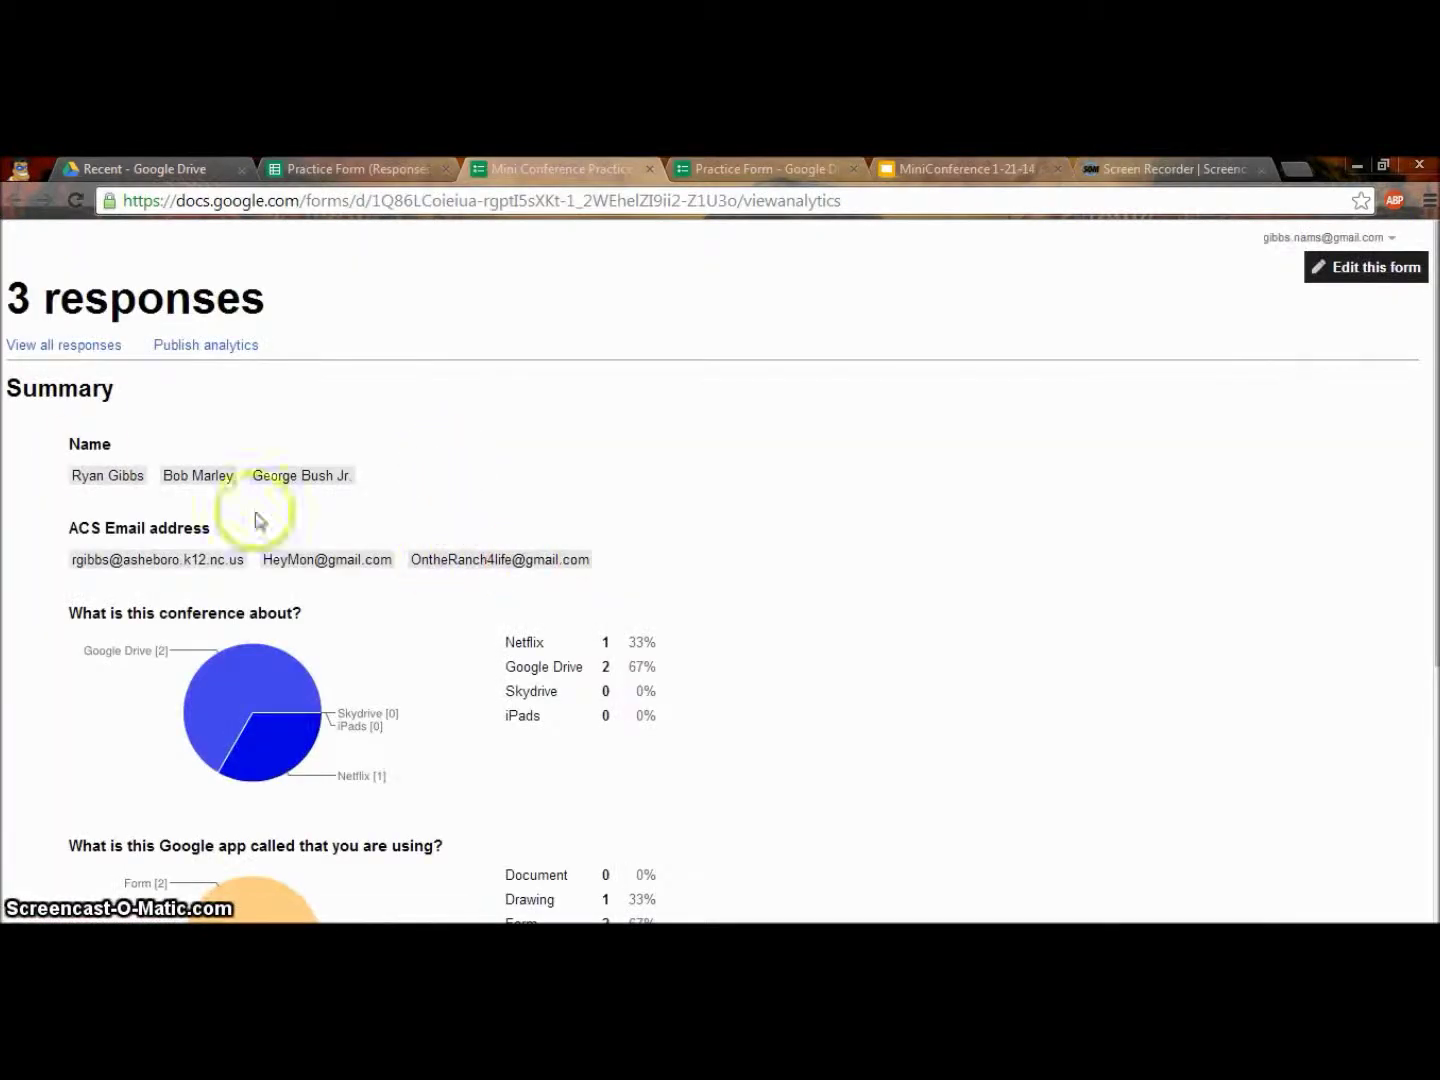
# Scroll through the response summary's per-question pie charts and daily responses chart.
pyautogui.scroll(-1, 427, 574)
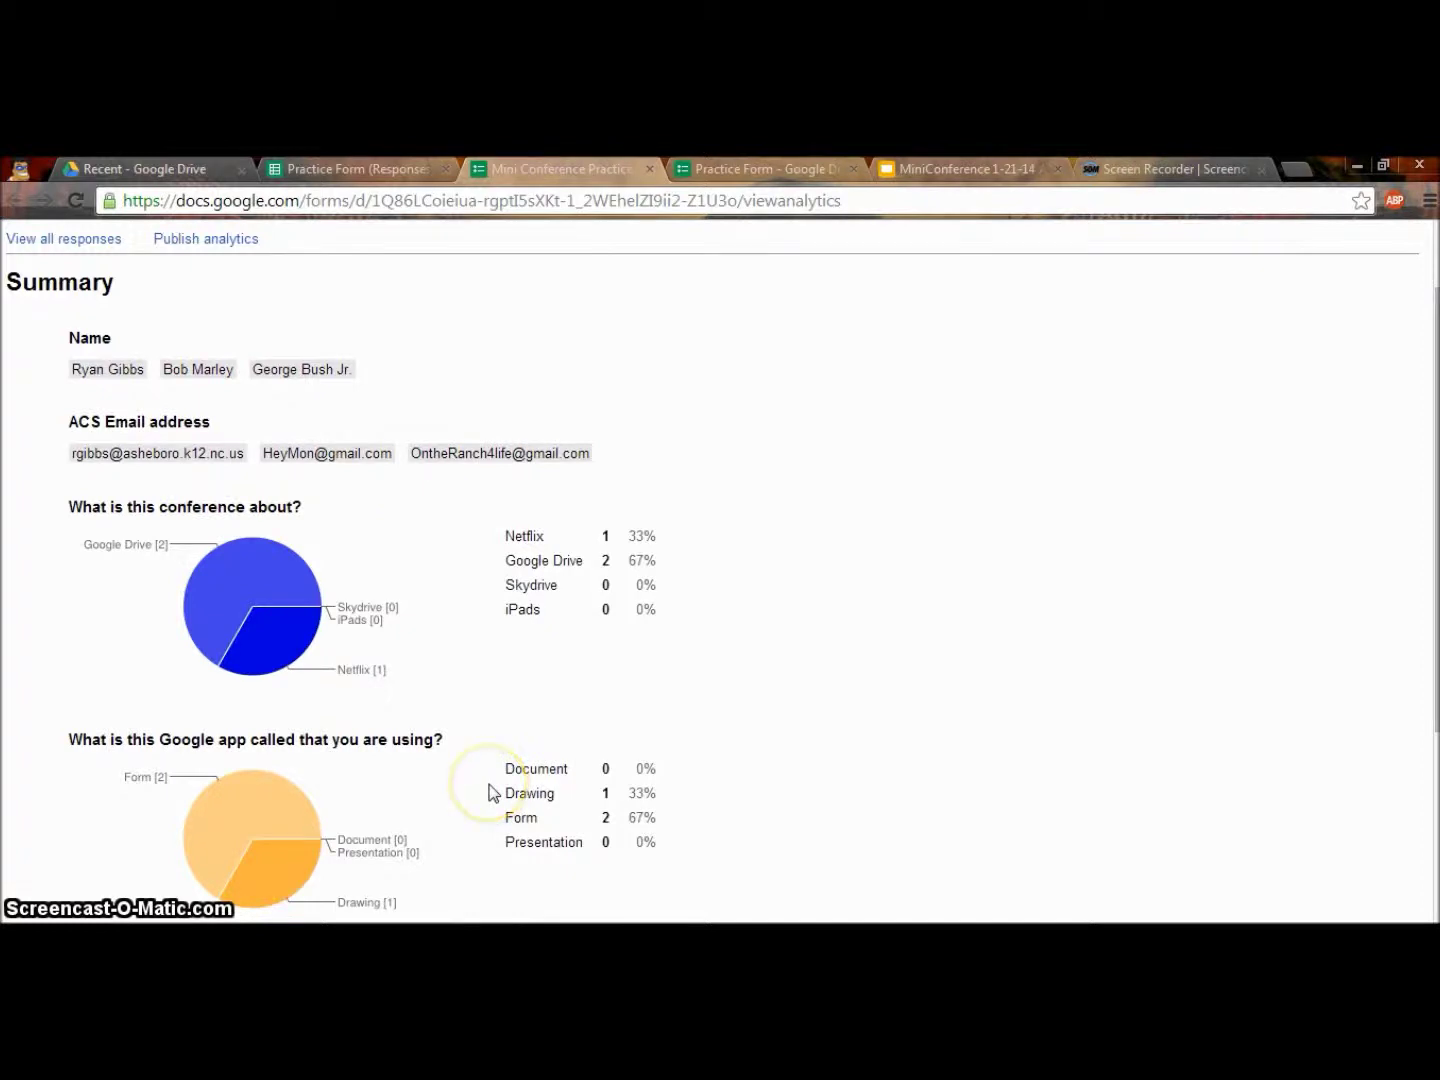
pyautogui.moveTo(5, 283); pyautogui.dragTo(268, 464)
pyautogui.moveTo(491, 497); pyautogui.dragTo(709, 456)
pyautogui.click(463, 466)
pyautogui.click(231, 296)
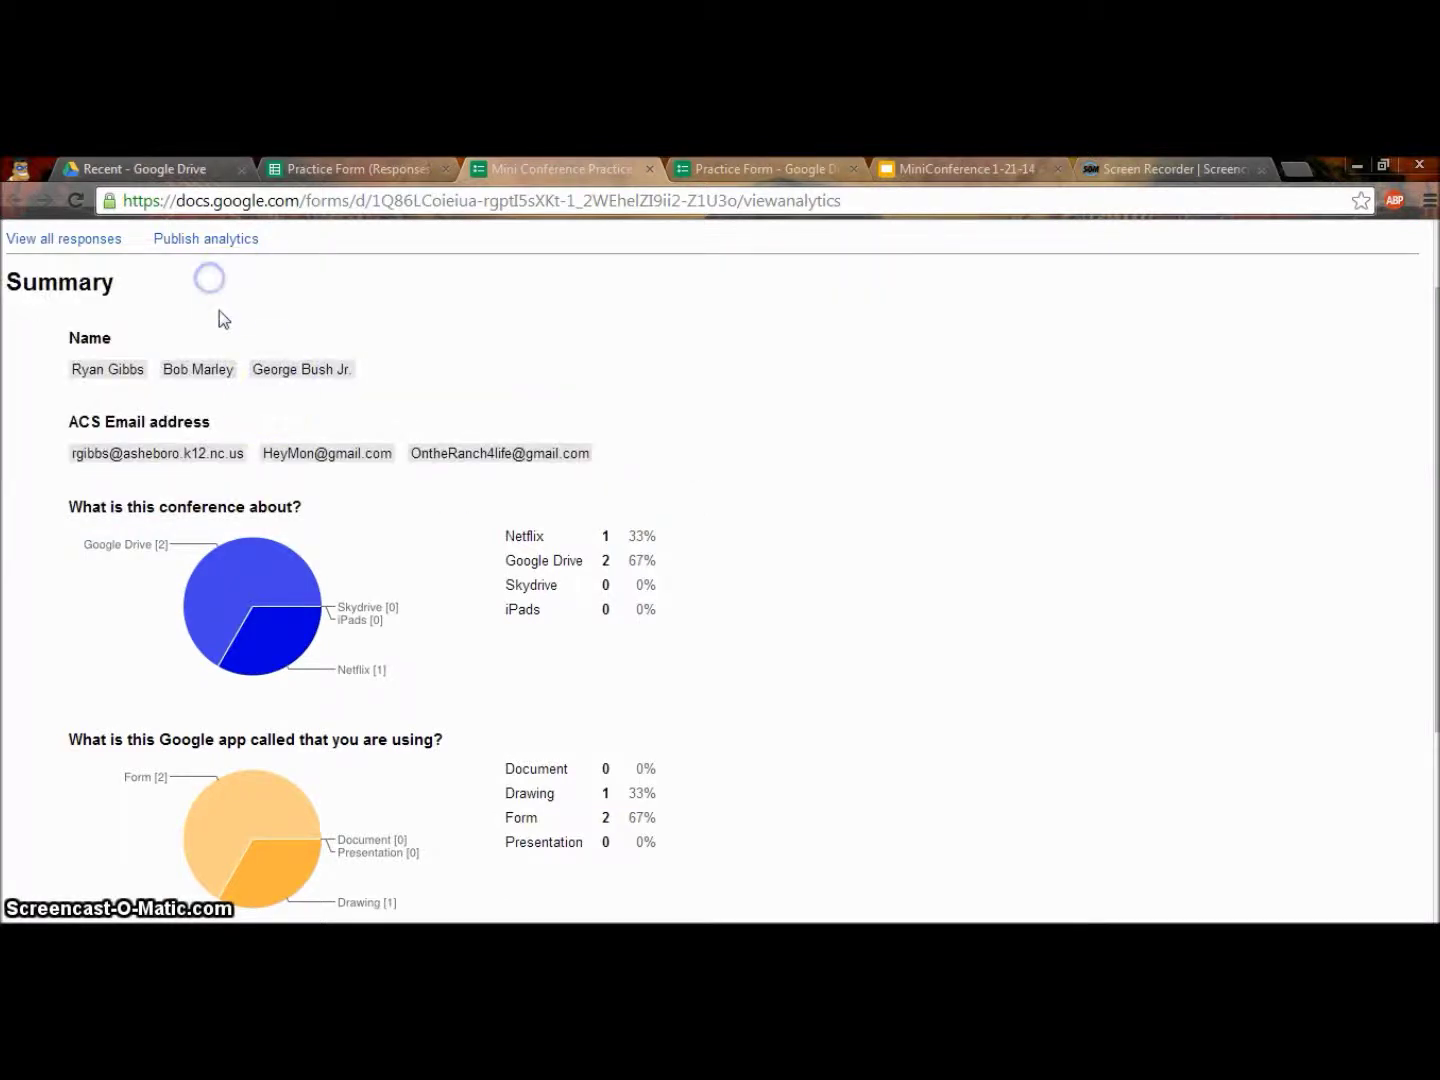
pyautogui.scroll(-1, 405, 525)
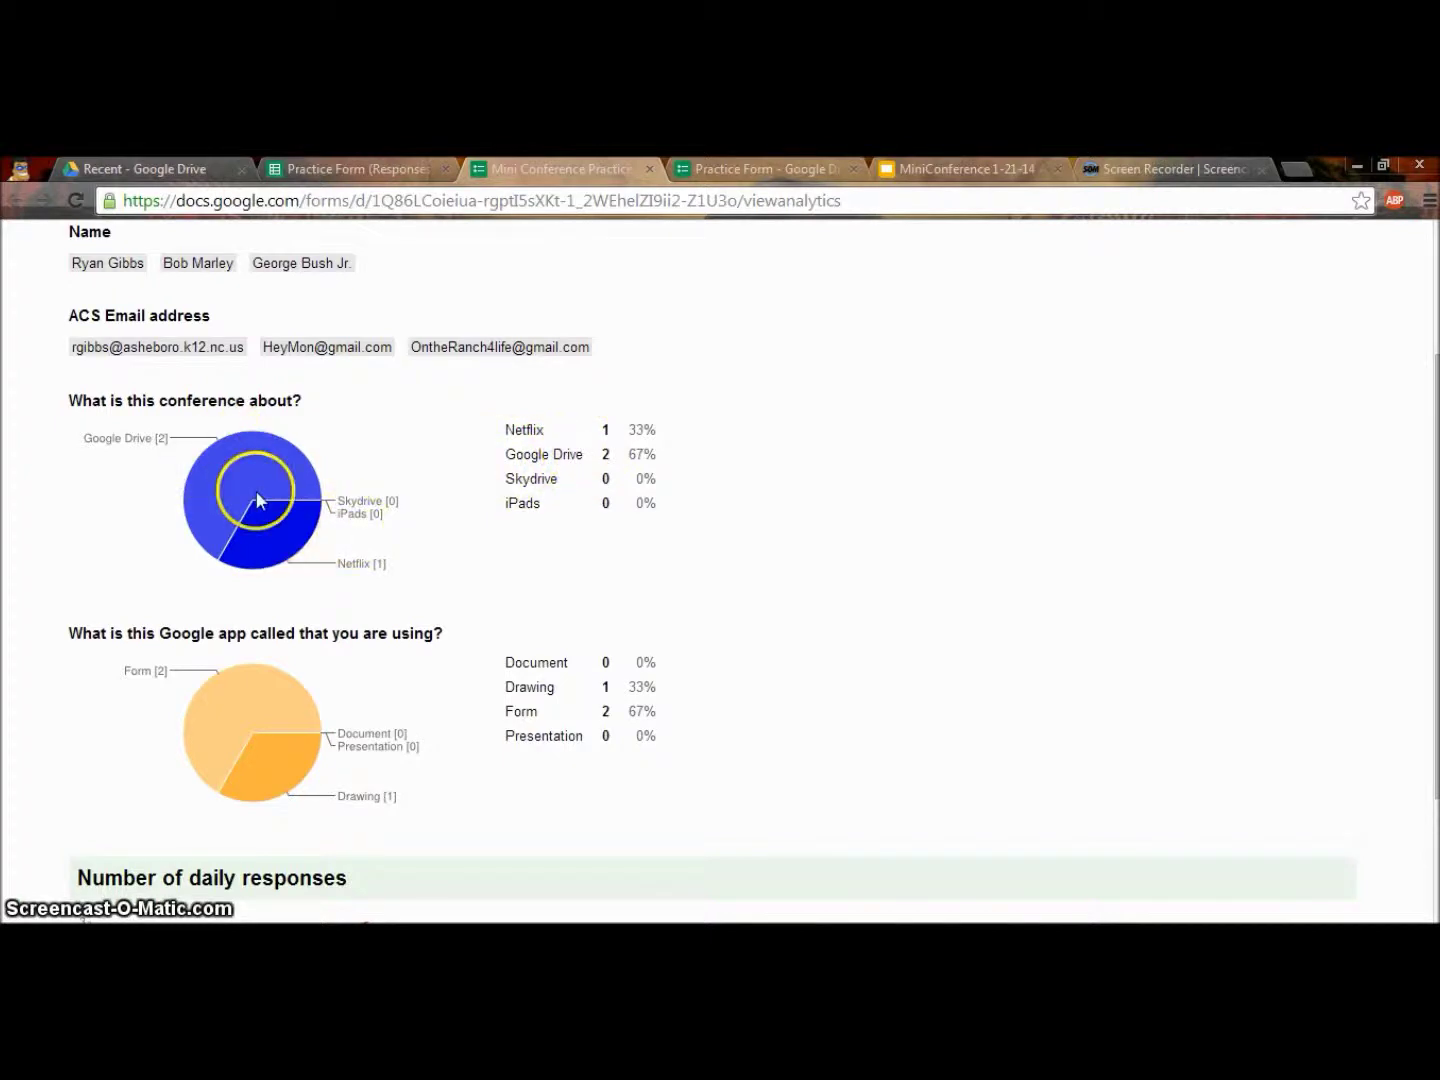
pyautogui.scroll(-1, 250, 581)
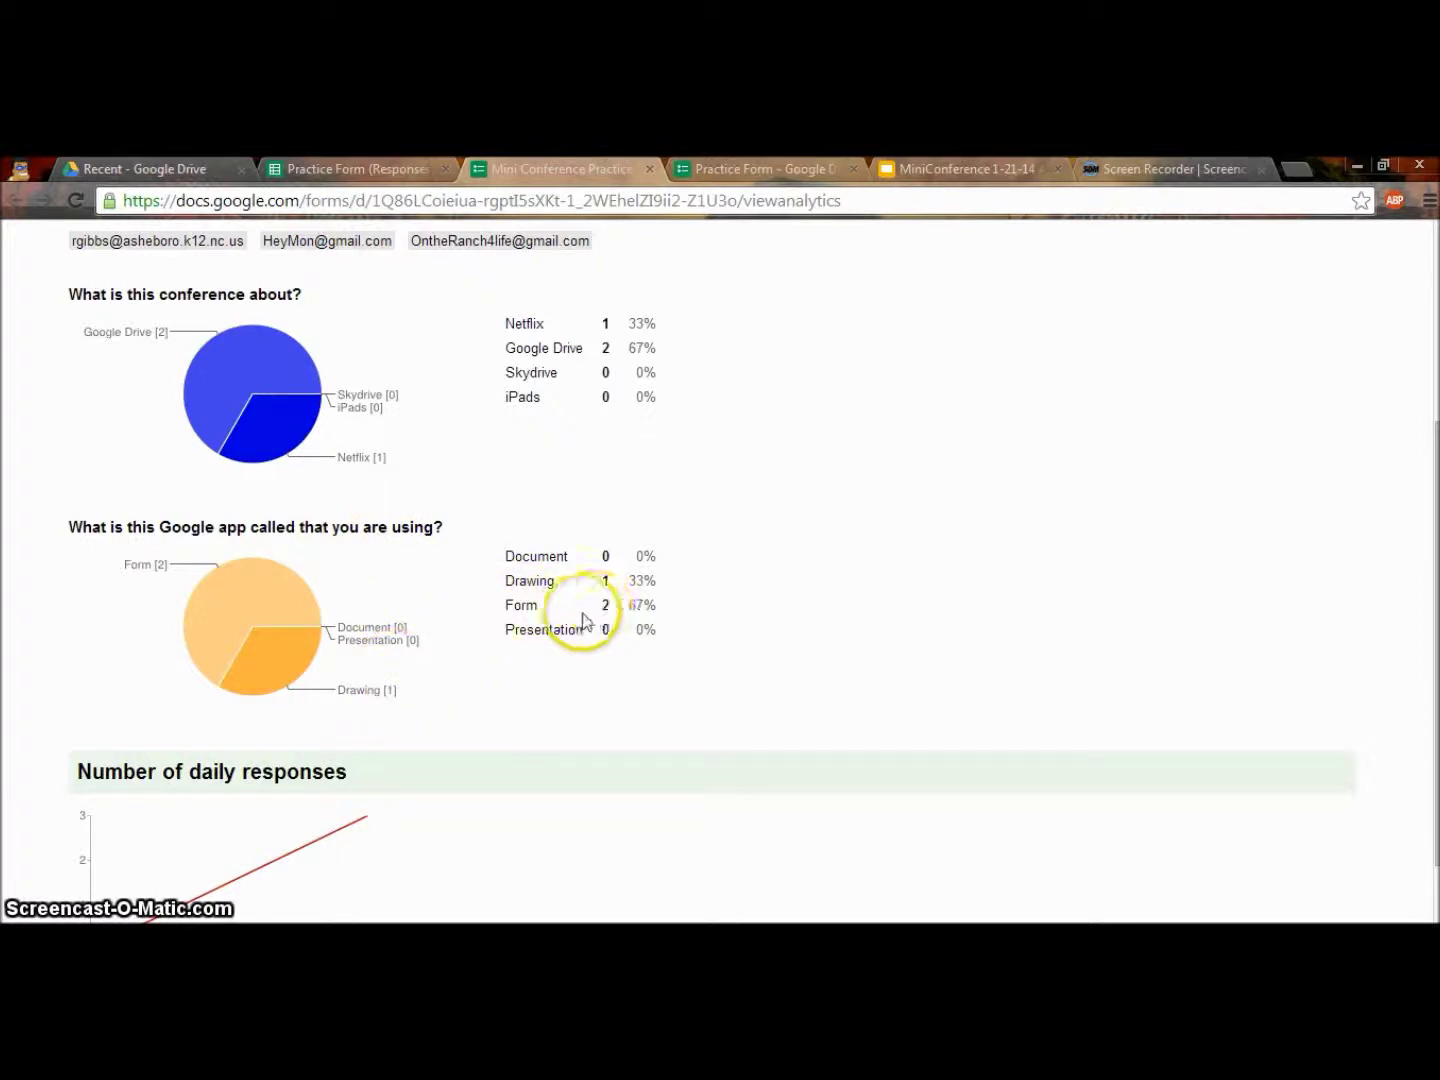
pyautogui.scroll(-1, 270, 642)
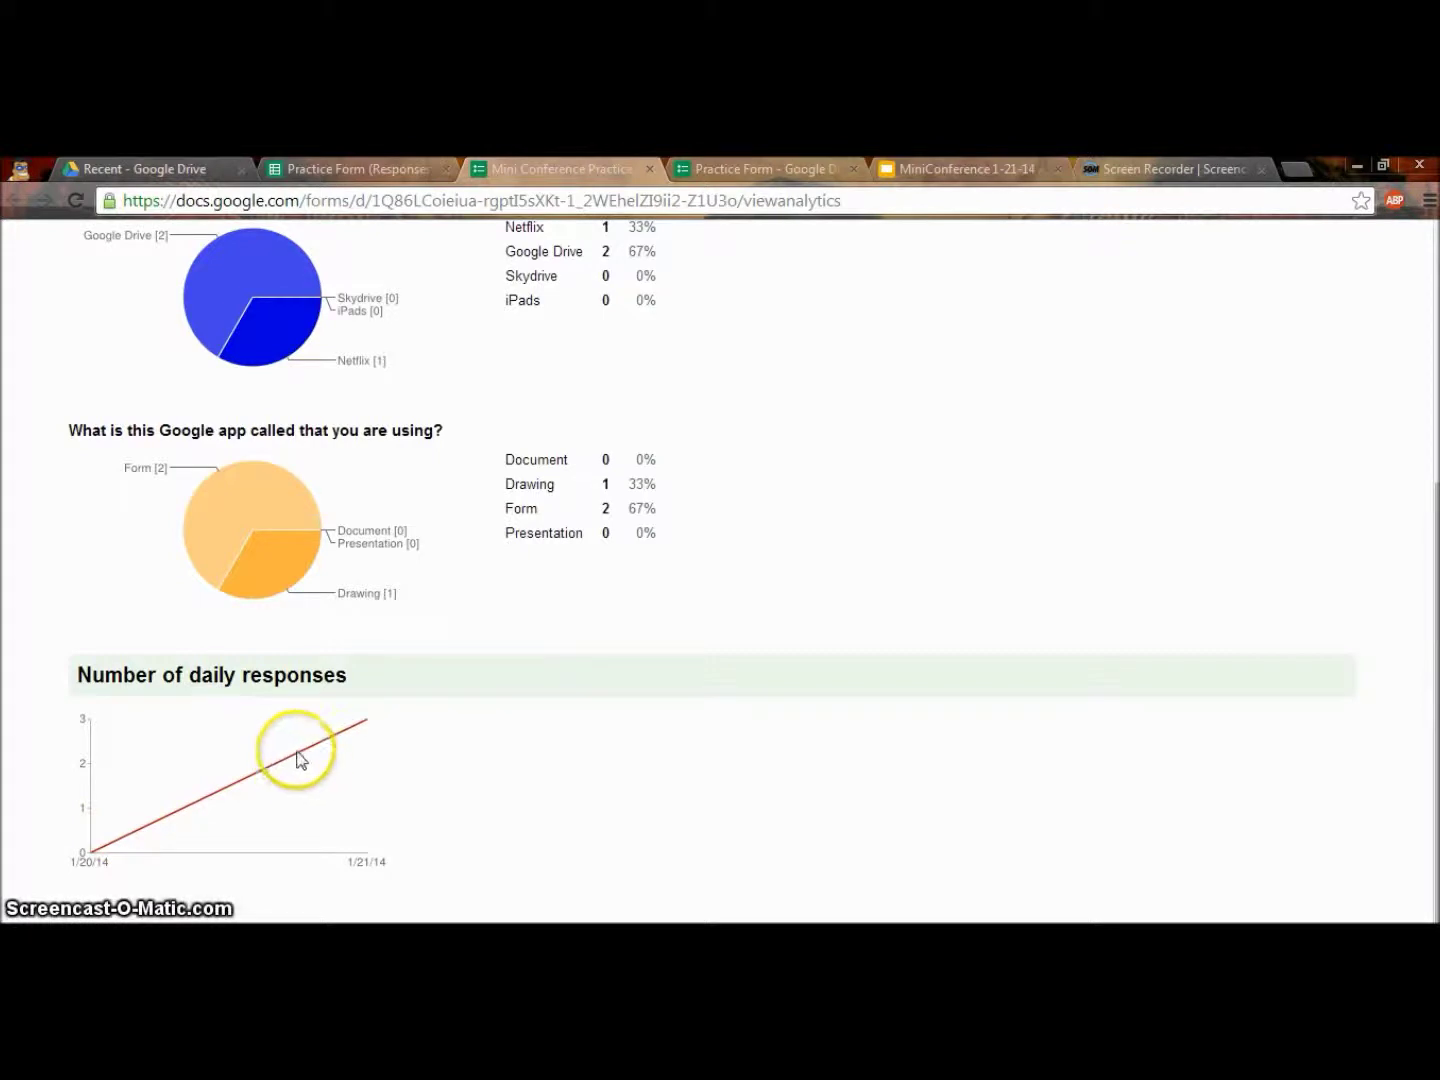
pyautogui.scroll(2, 360, 720)
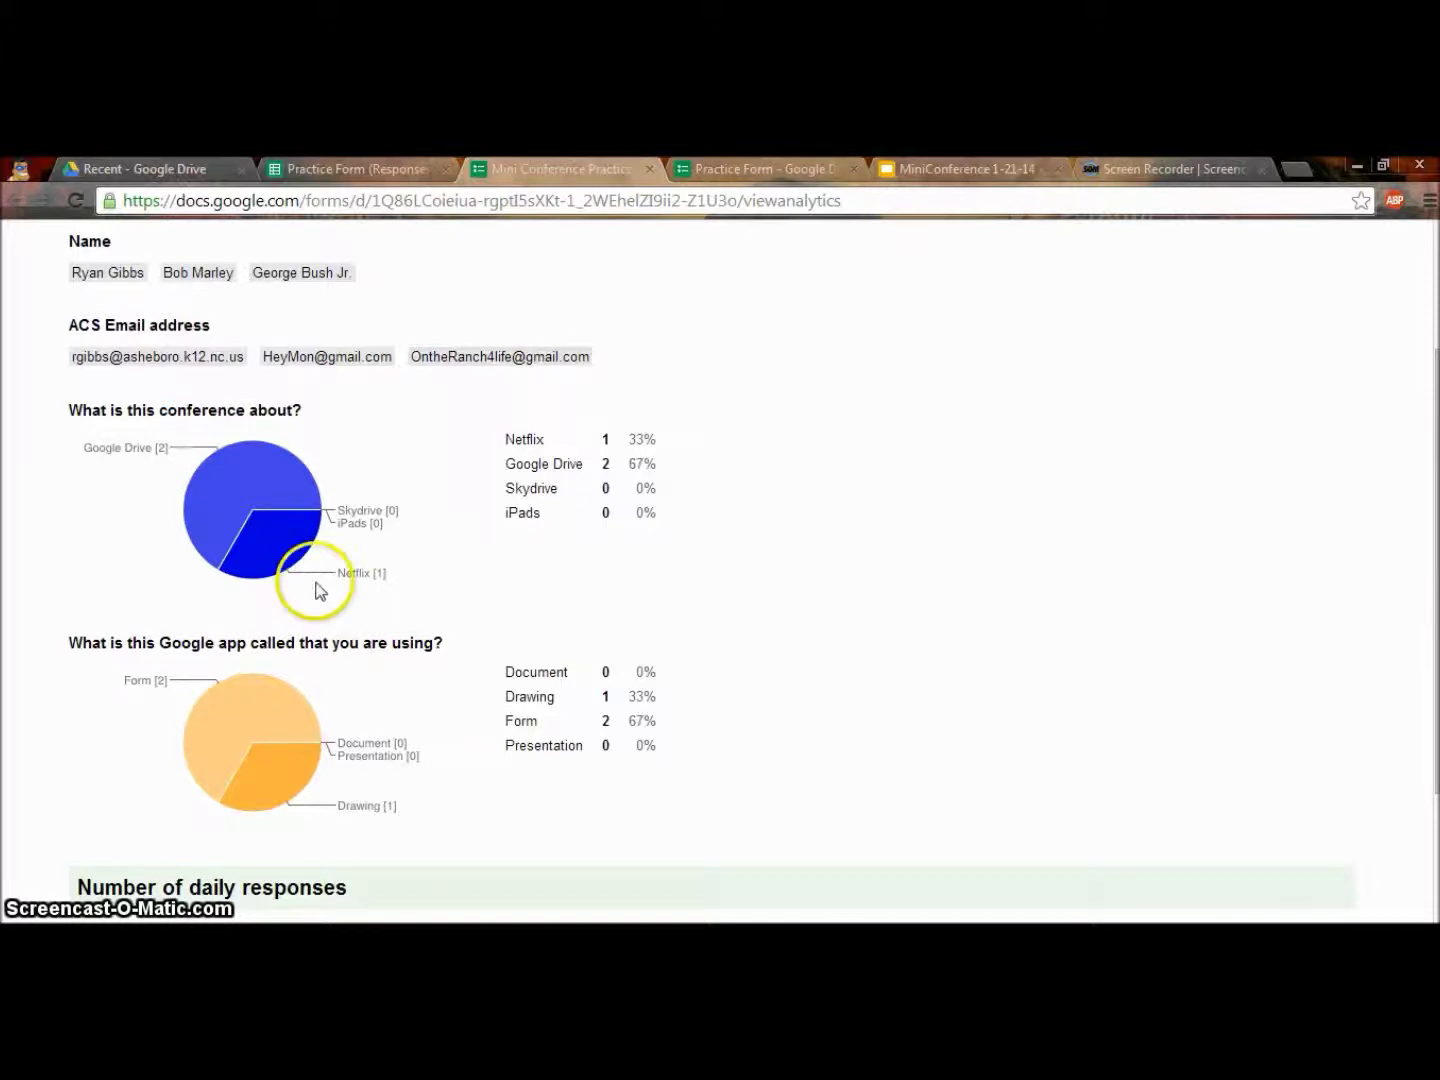
pyautogui.scroll(-1, 315, 596)
pyautogui.scroll(1, 350, 668)
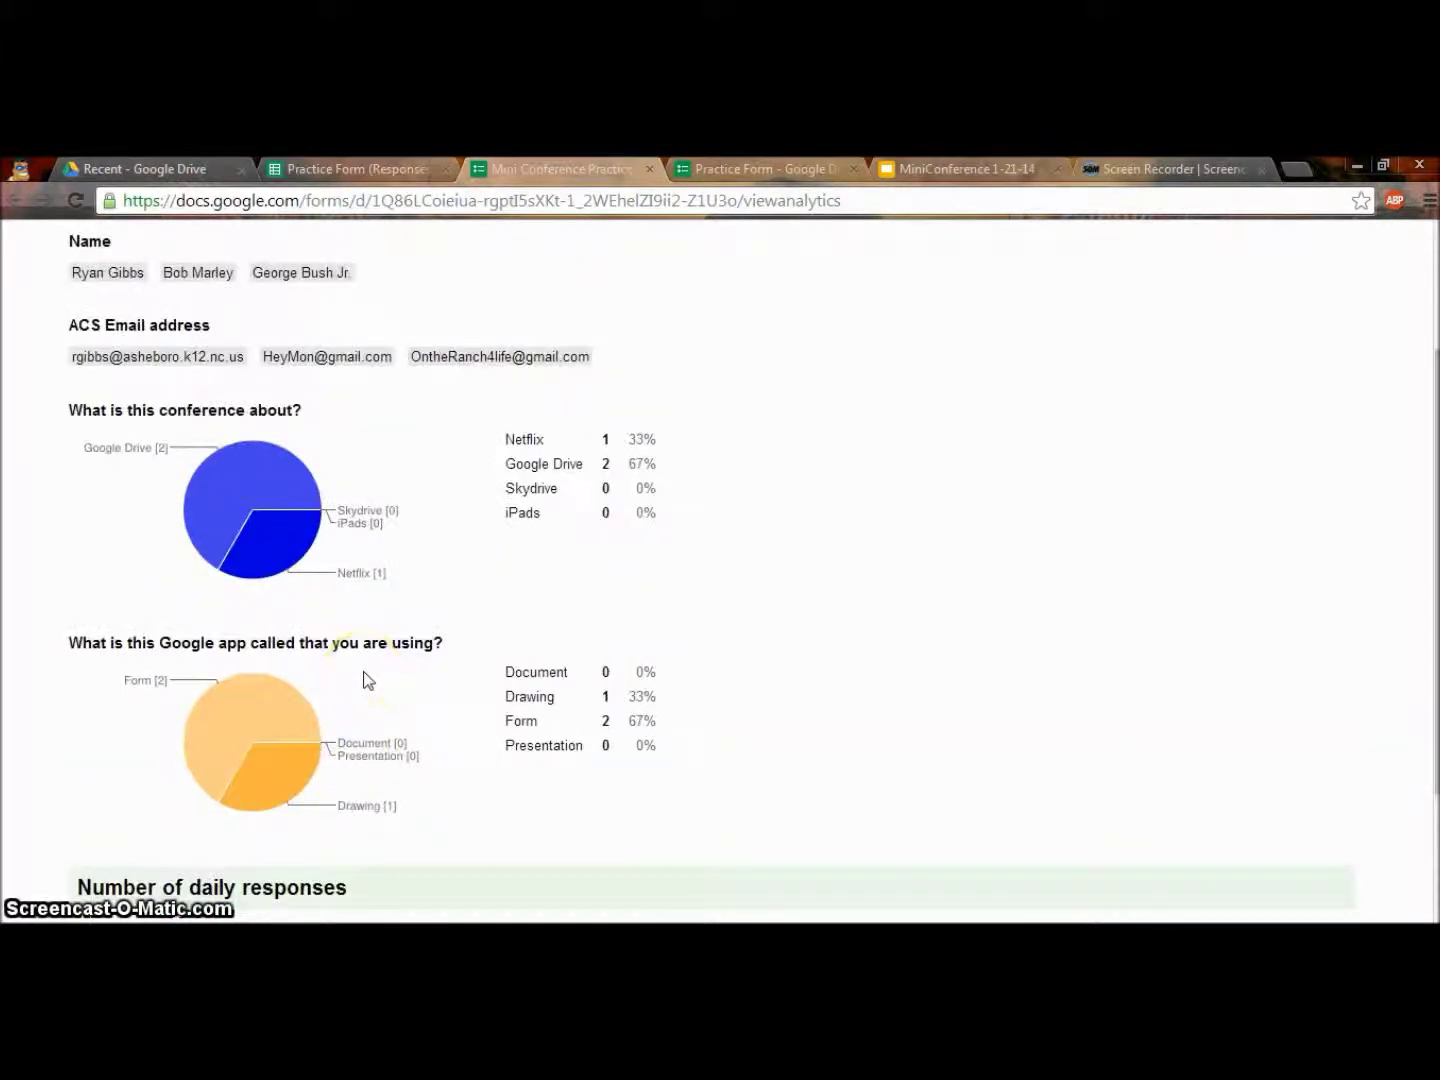